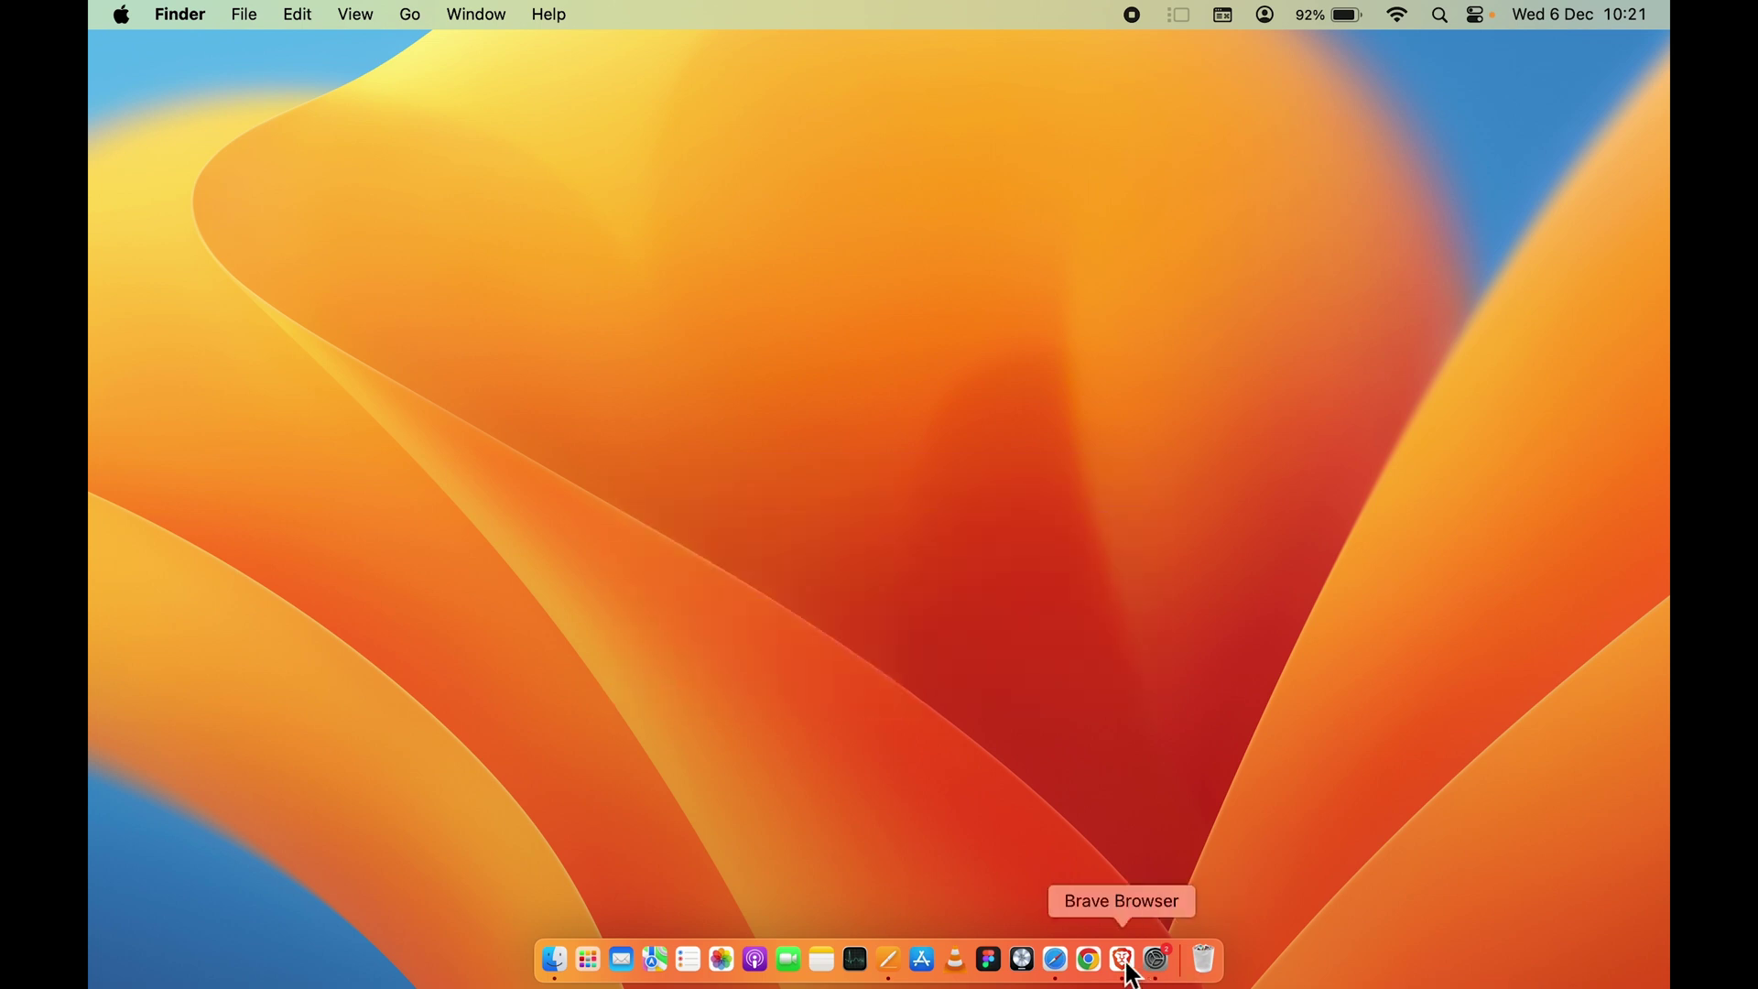
# - Launch Safari from the Dock so it opens on the Google homepage
pyautogui.click(1057, 961)
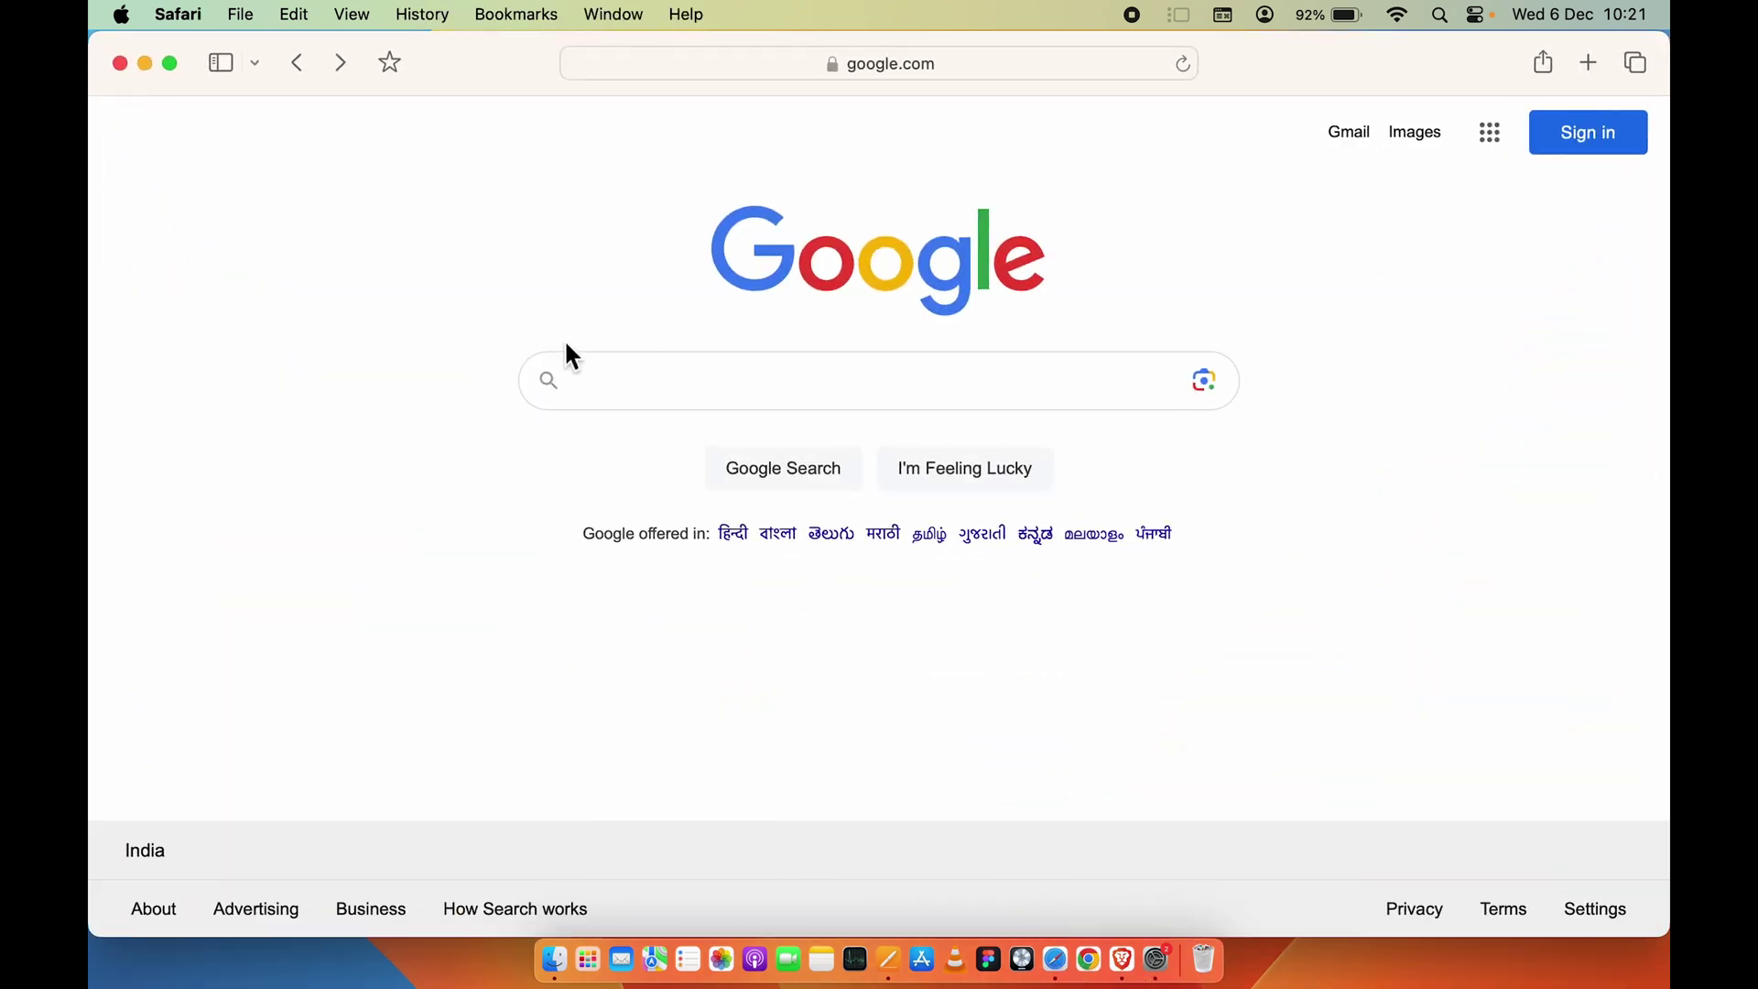
# - Search Google for 'fonts for mac' using the autocomplete suggestion
pyautogui.click(625, 389)
pyautogui.write('fonts for')
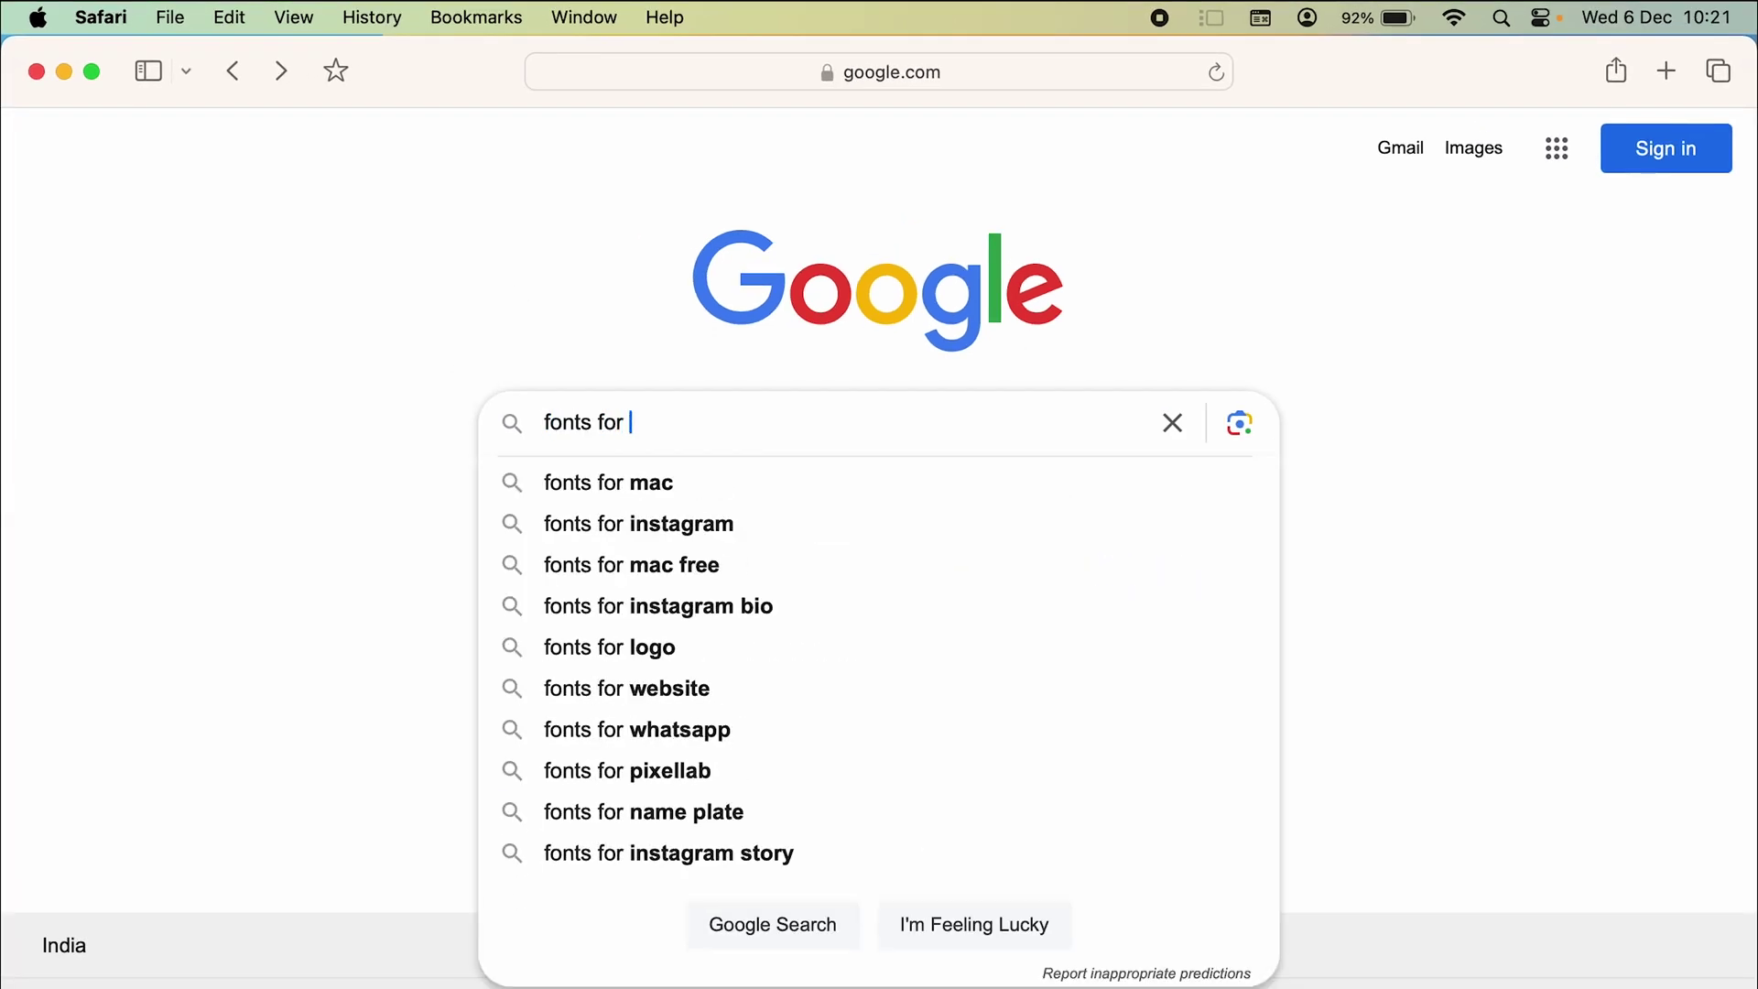
pyautogui.click(626, 480)
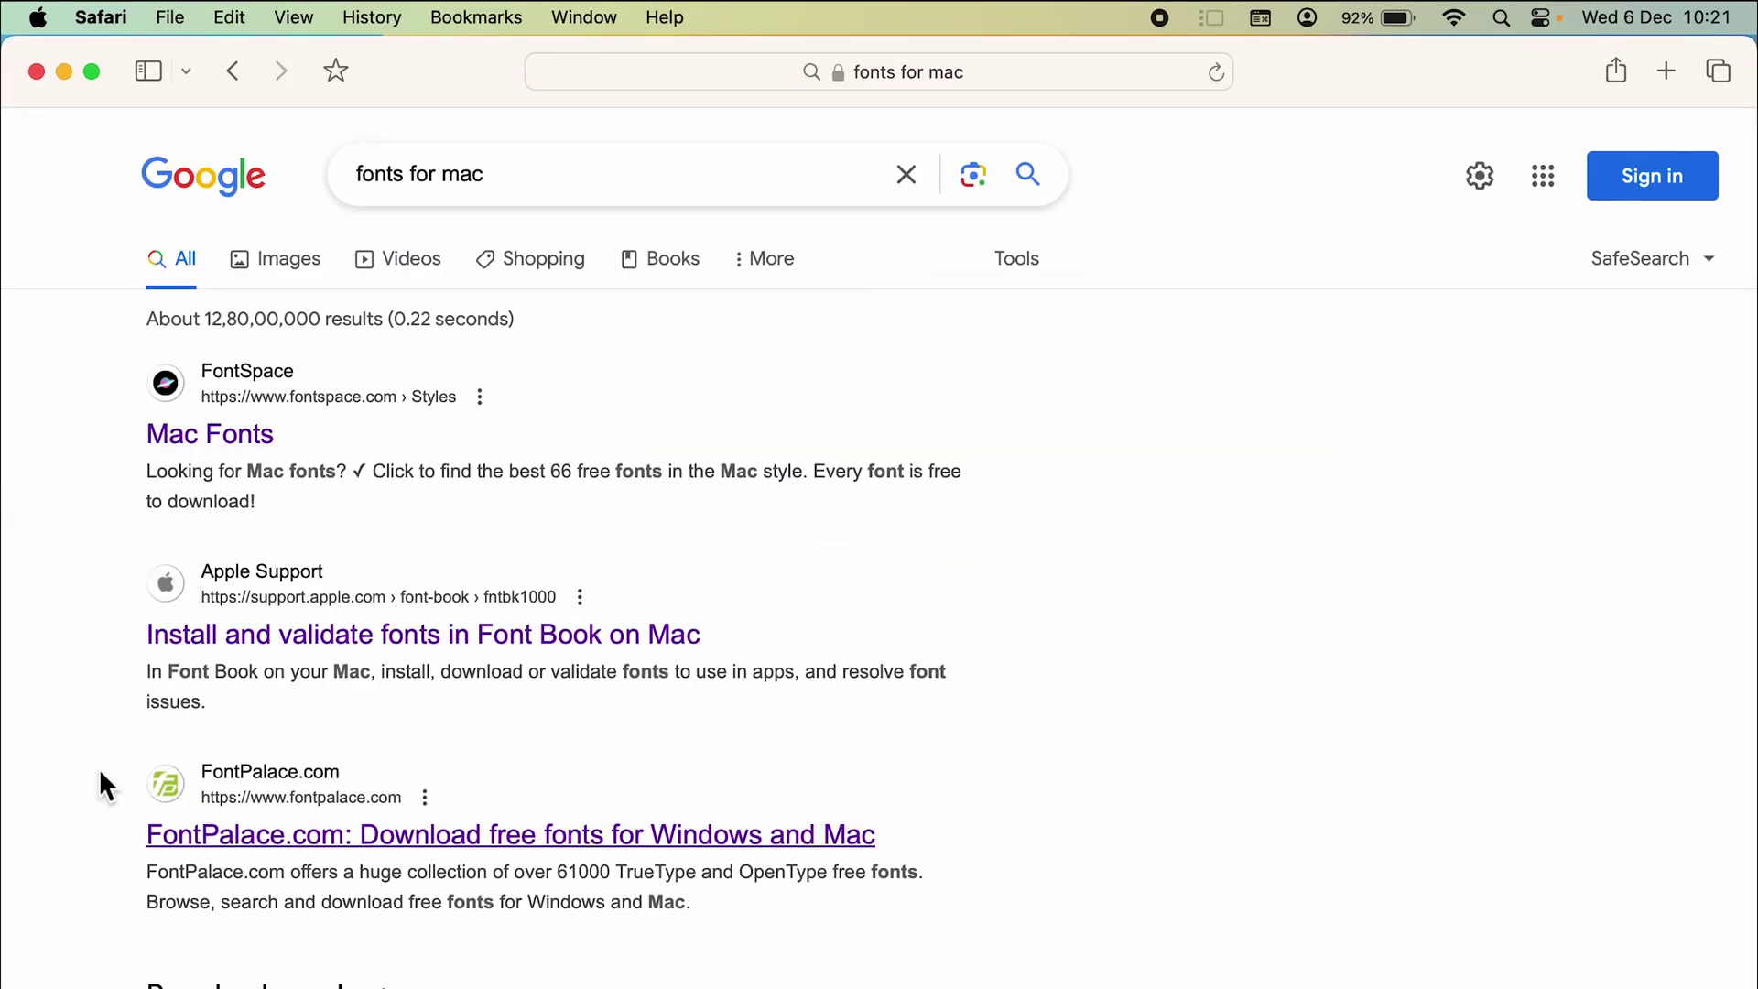
# - Look over the 'fonts for mac' results, then bring up Pages
pyautogui.scroll(-1, 65, 756)
pyautogui.scroll(-10, 66, 756)
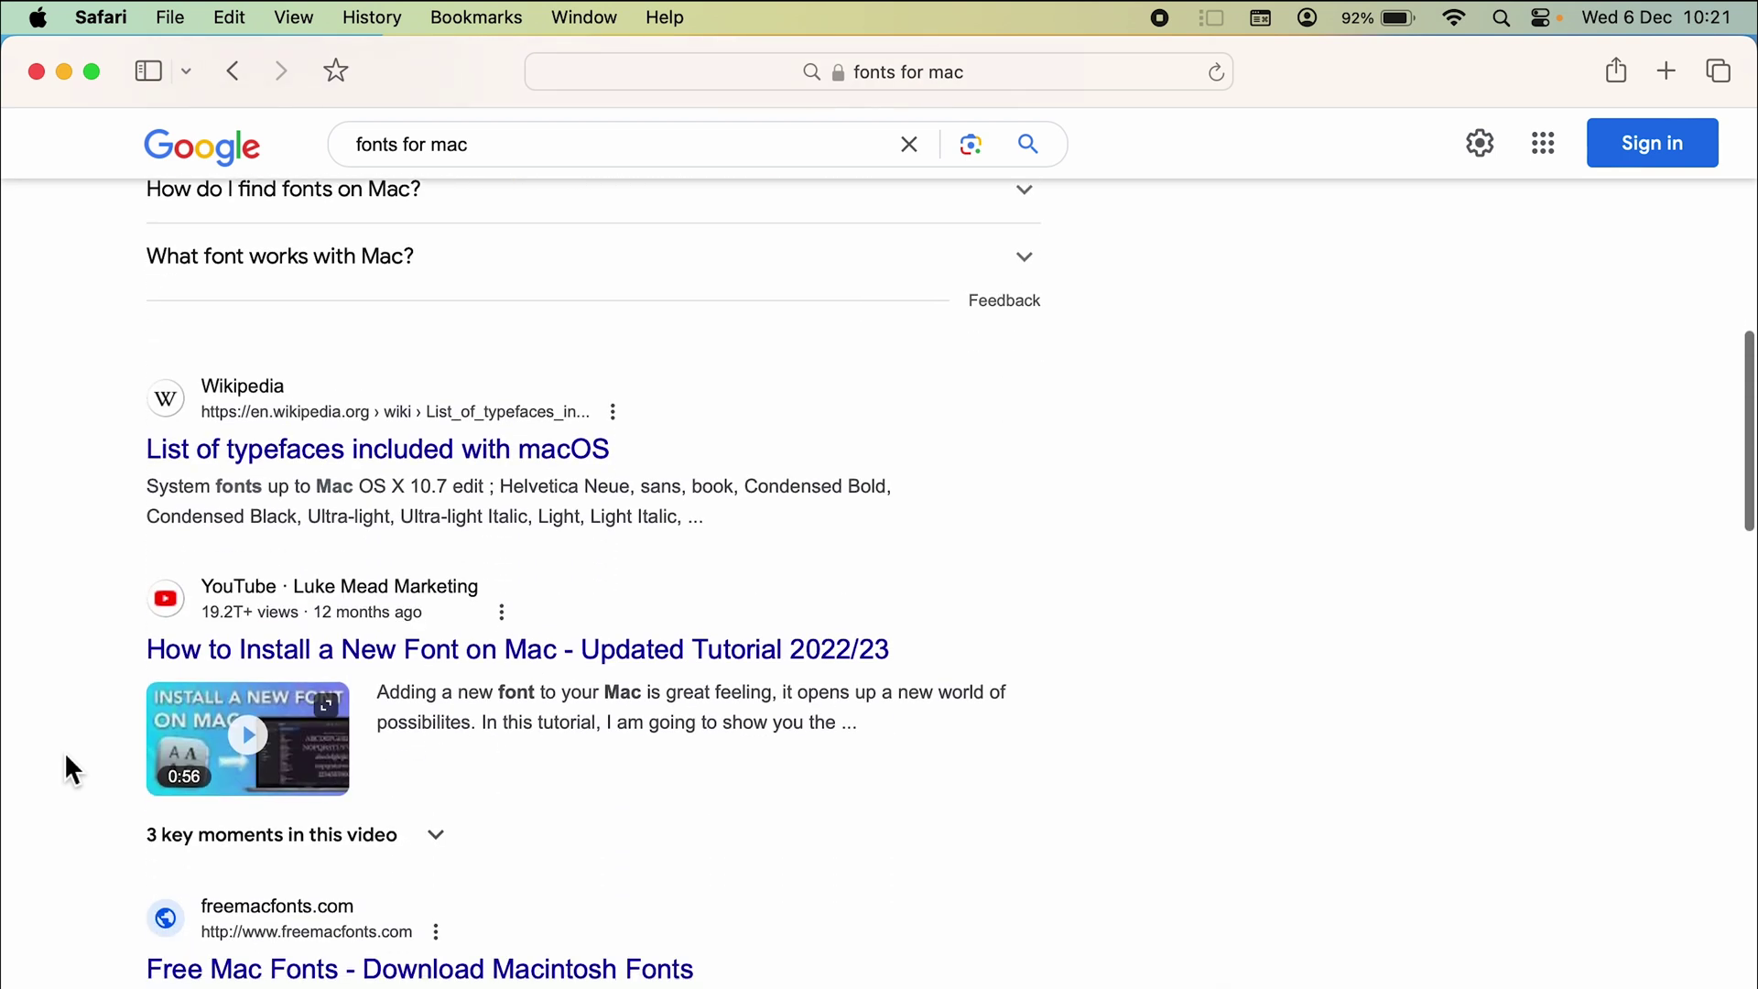
pyautogui.scroll(5, 66, 756)
pyautogui.scroll(5, 66, 756)
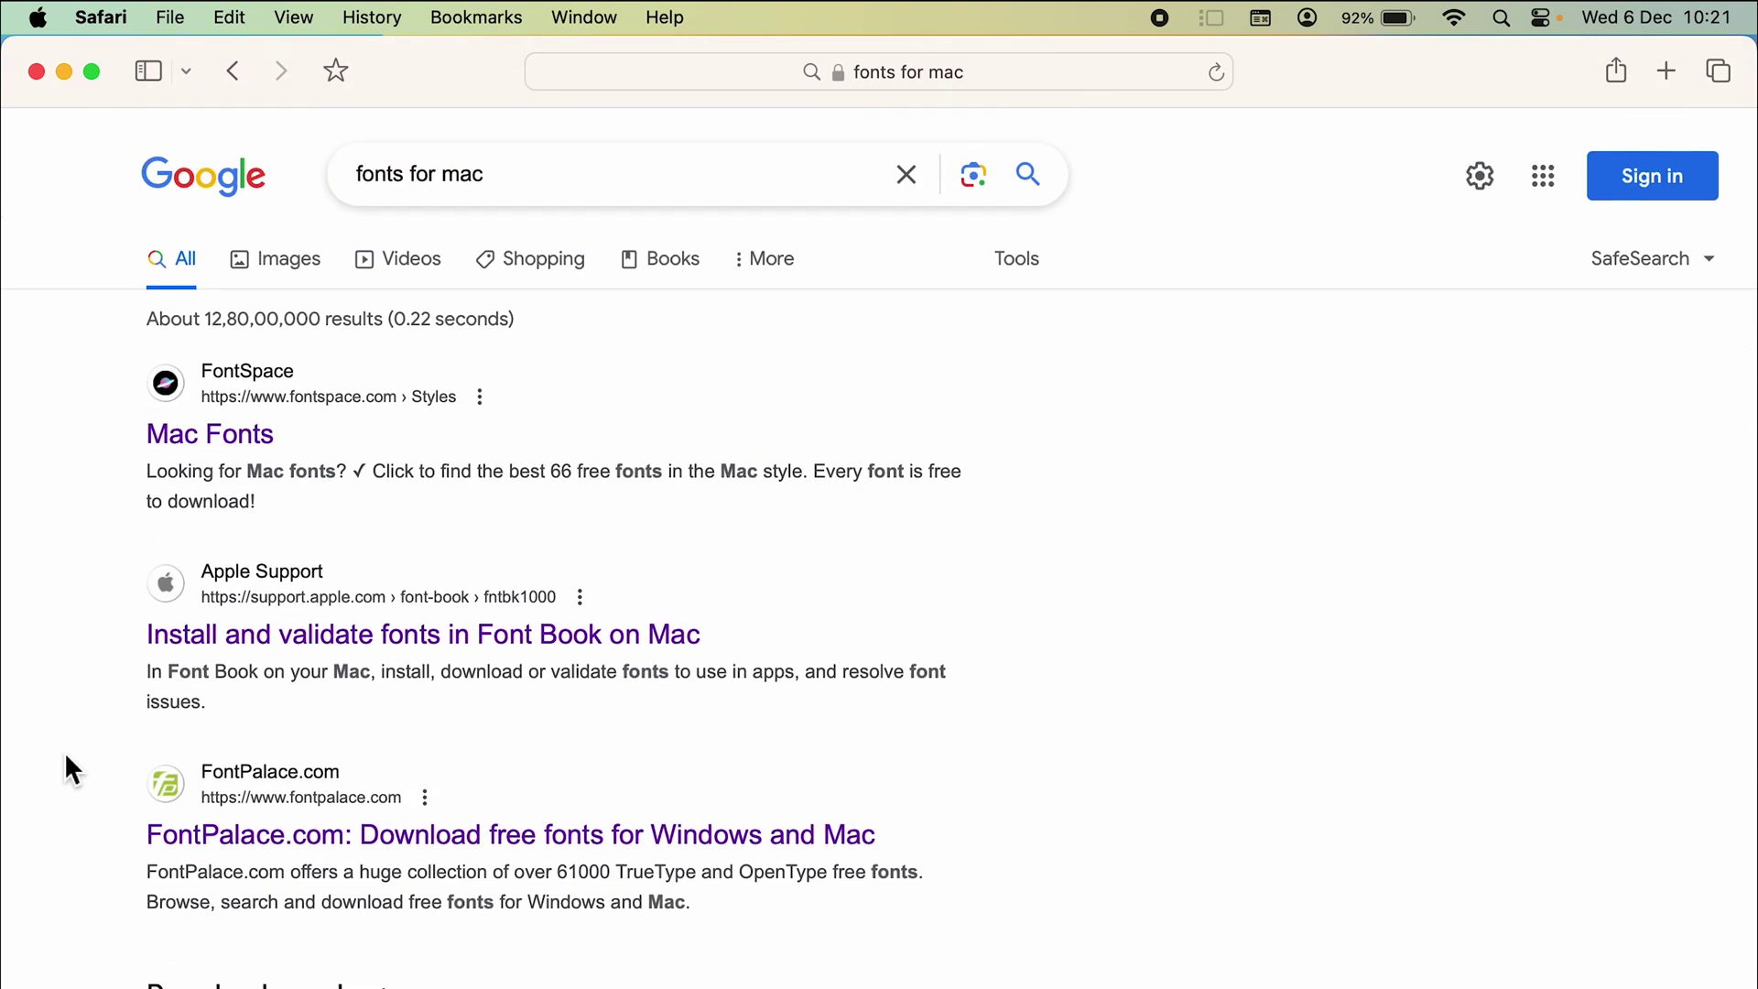
pyautogui.click(890, 961)
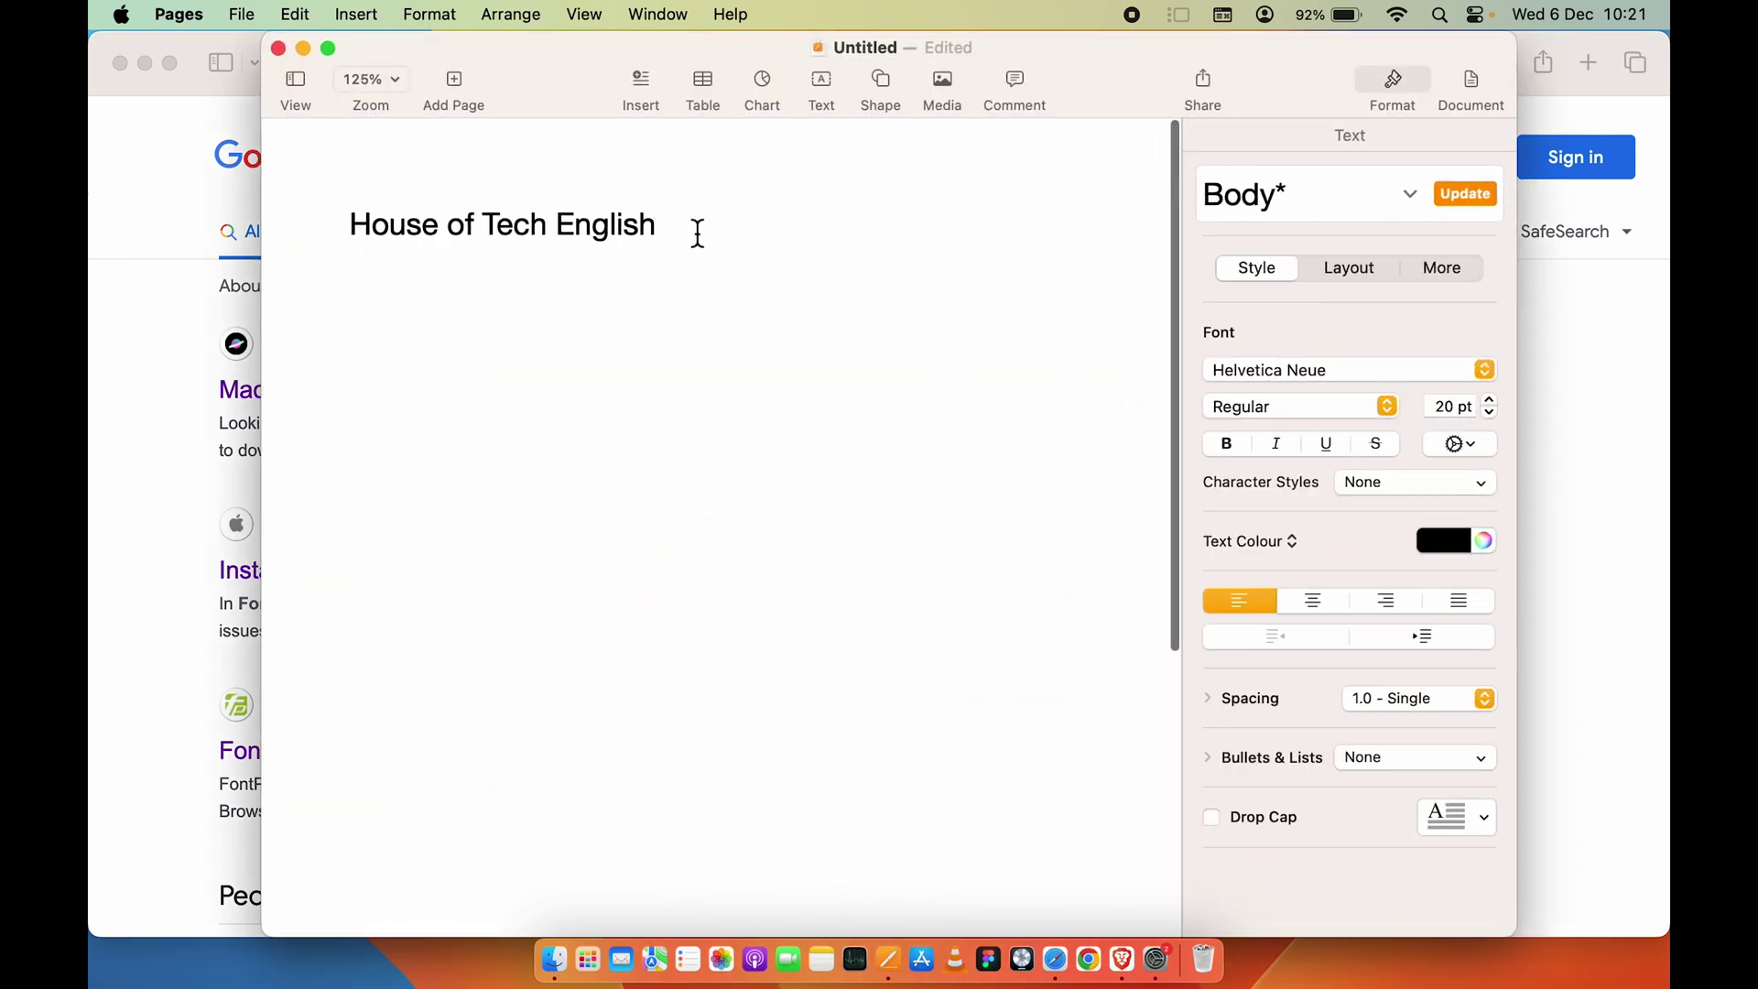
# - Select the 'House of Tech English' line and set it in Impact
pyautogui.doubleClick(629, 225)
pyautogui.tripleClick(629, 227)
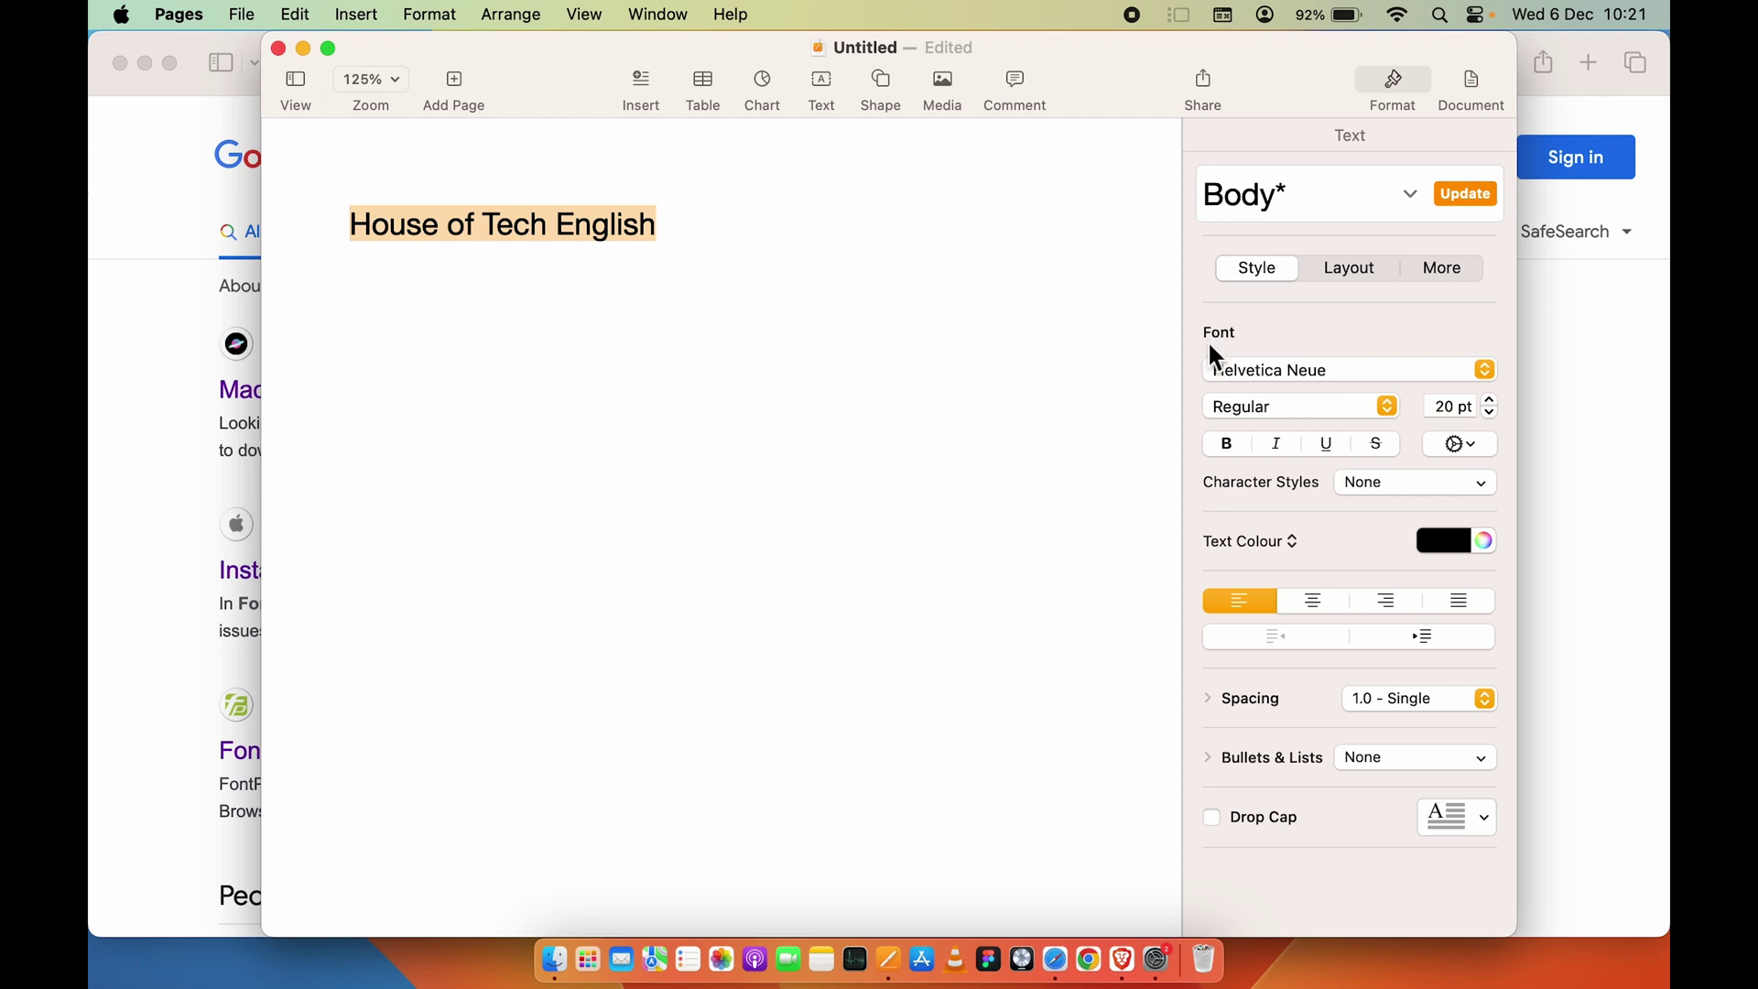
pyautogui.click(1399, 369)
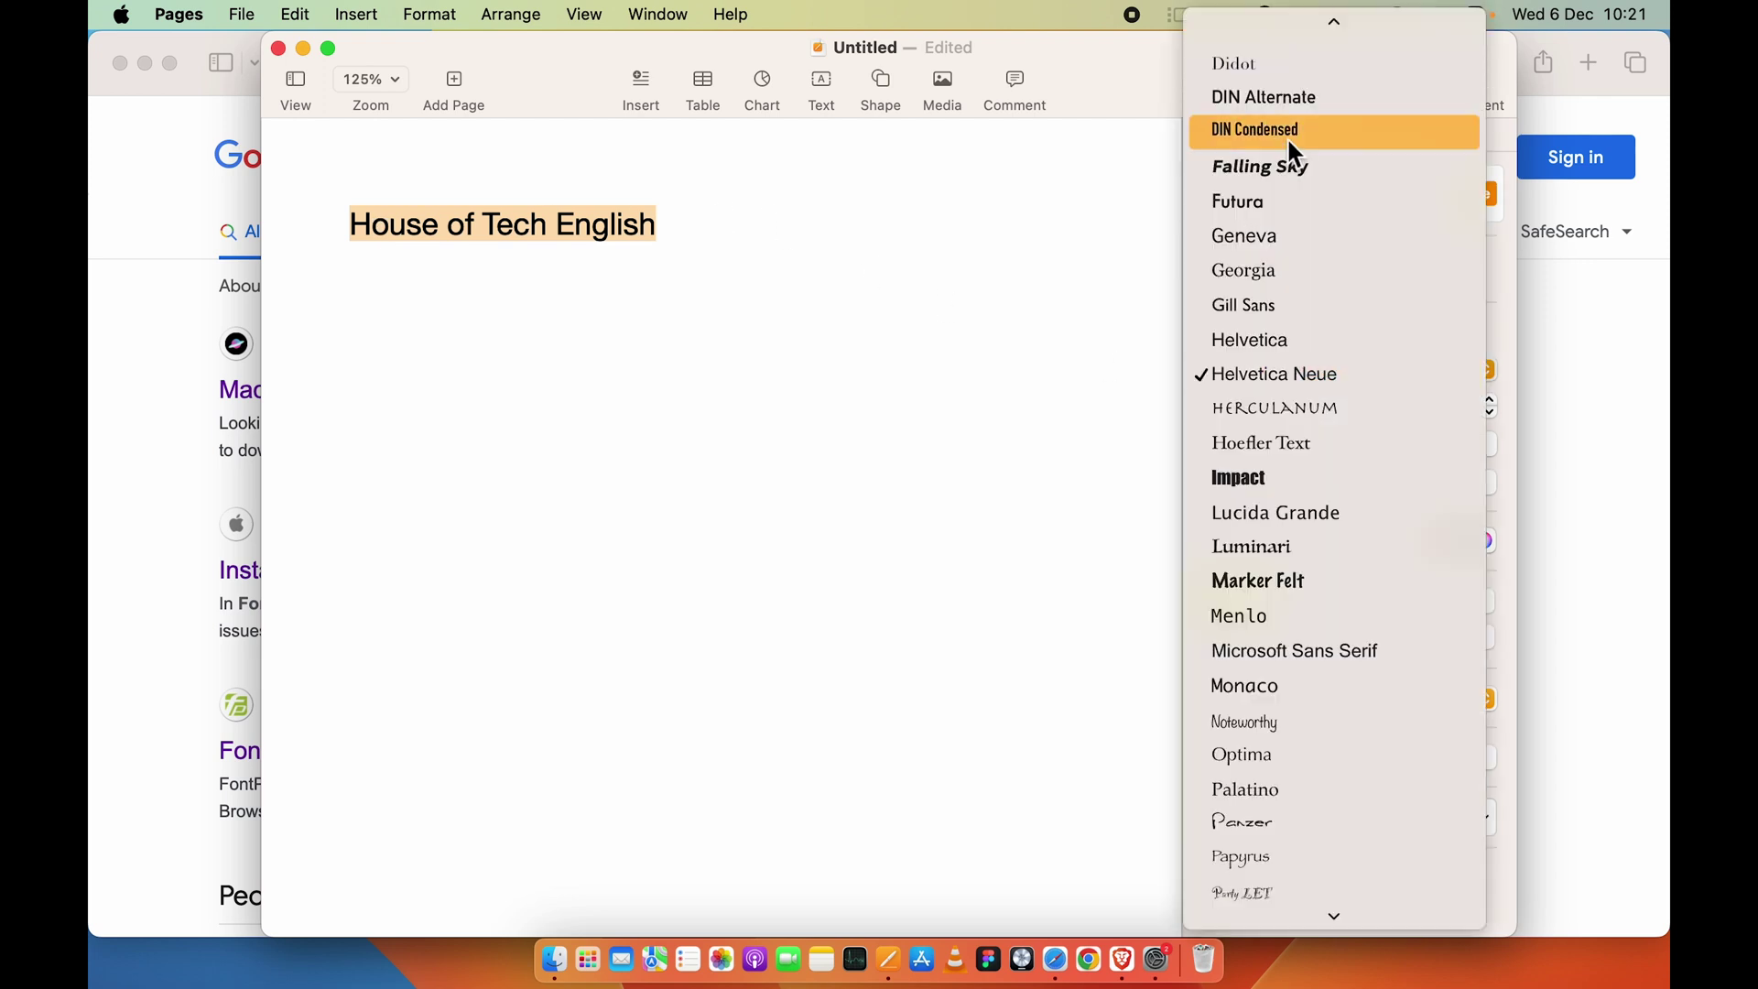
pyautogui.click(1343, 476)
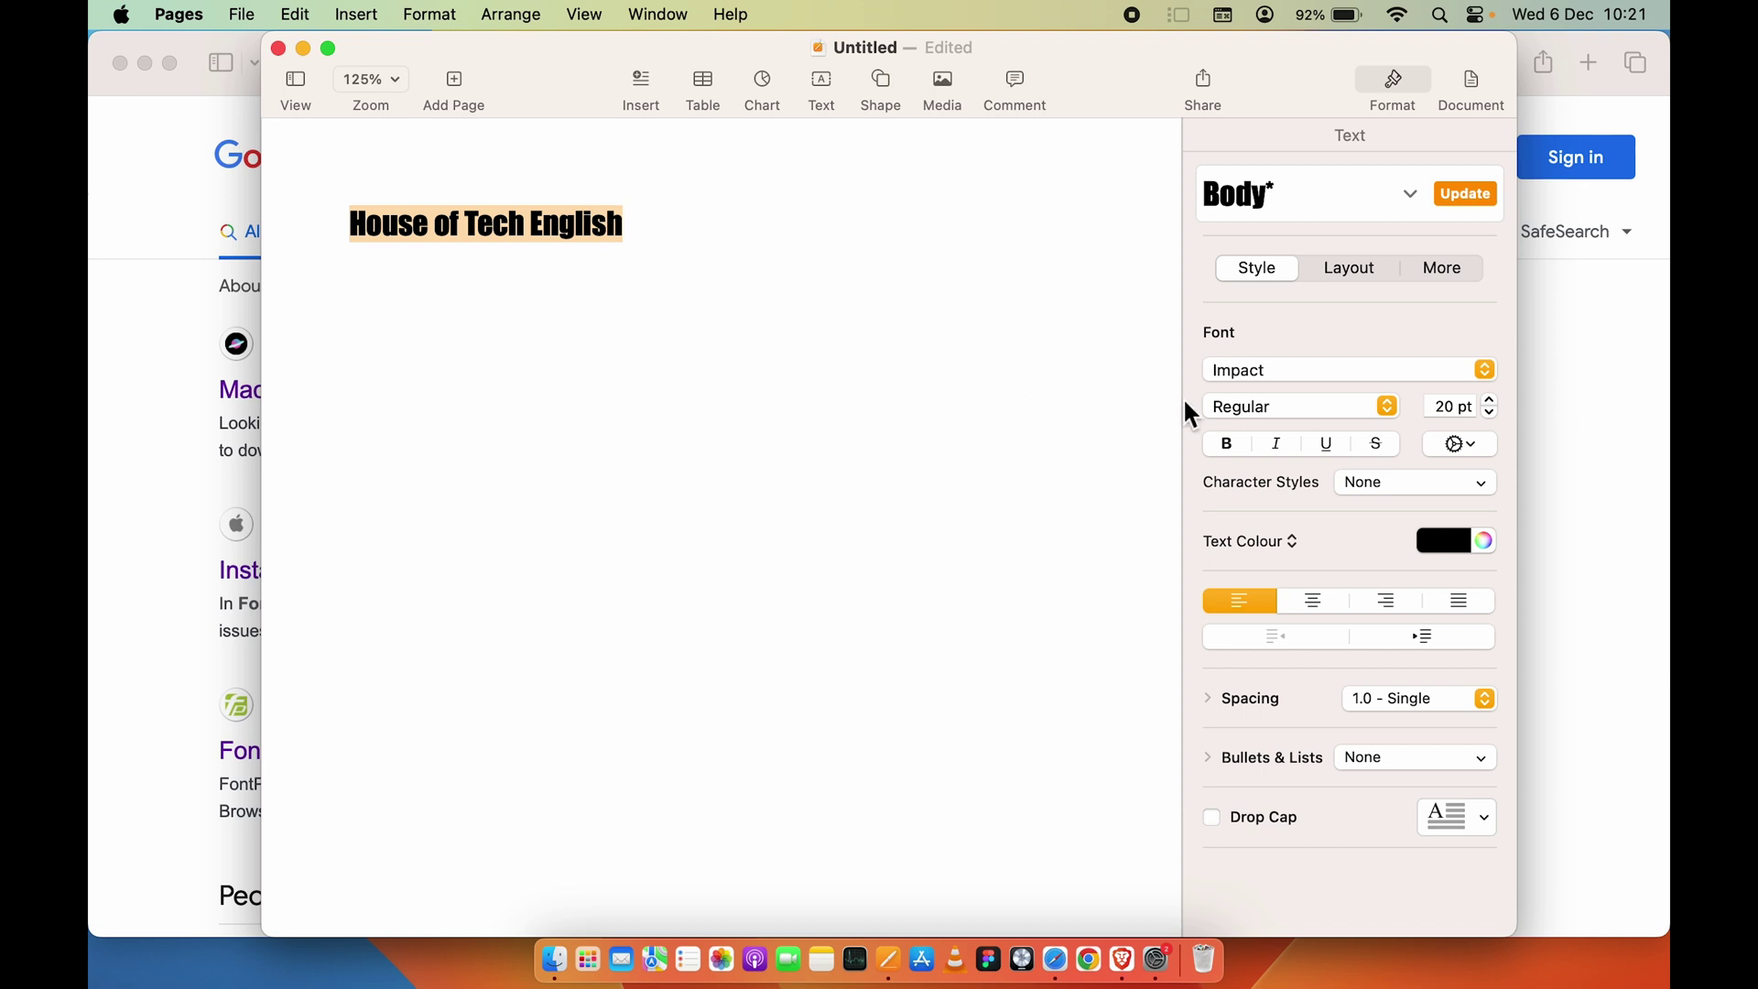
# - Change the heading font to Apple Chancery, then minimise the Pages document
pyautogui.click(1332, 369)
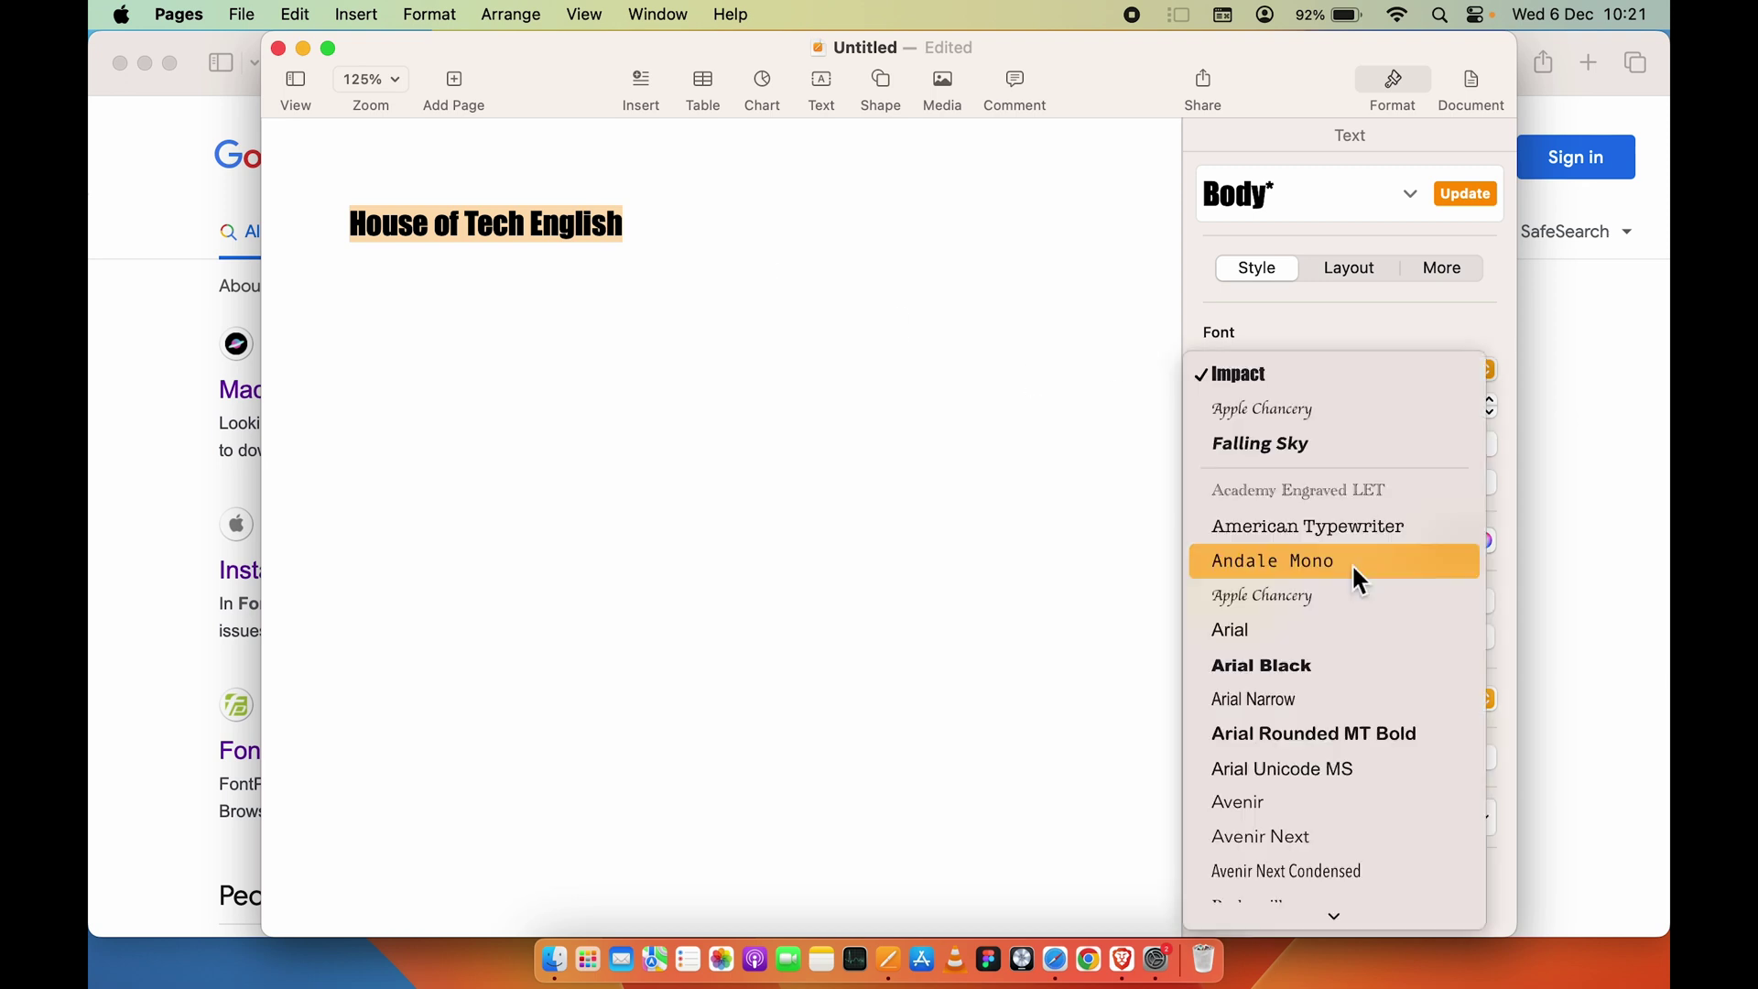
pyautogui.click(1325, 405)
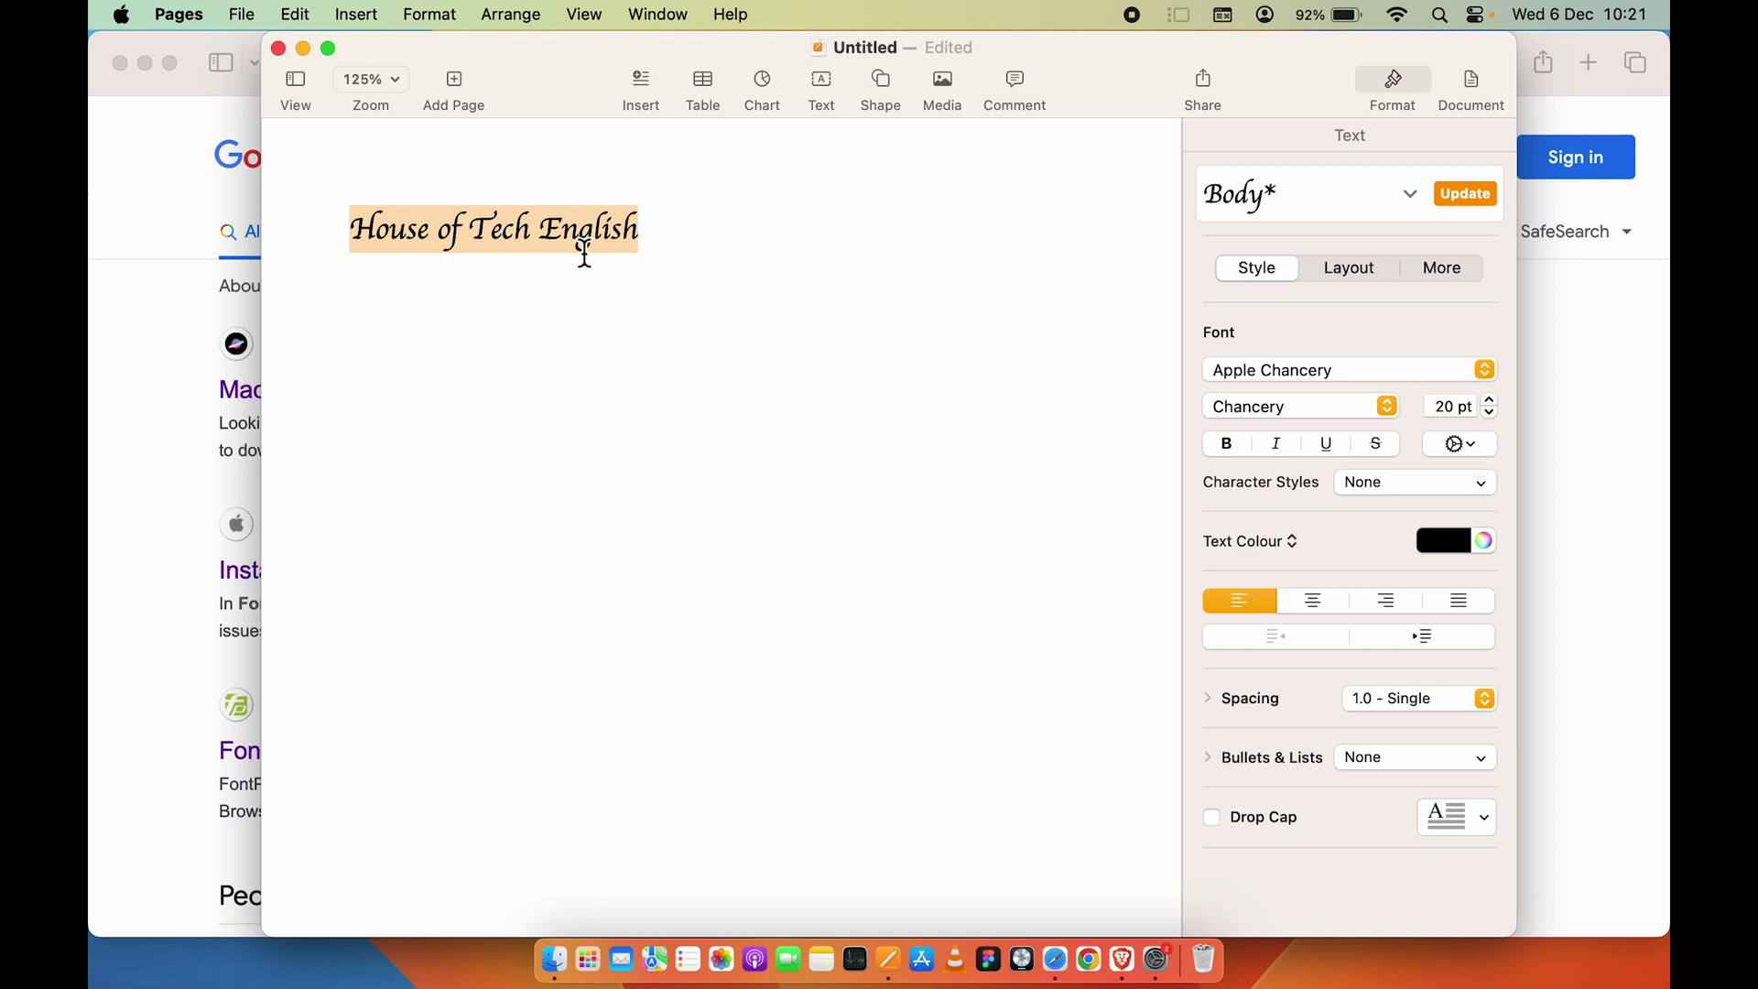
pyautogui.click(713, 234)
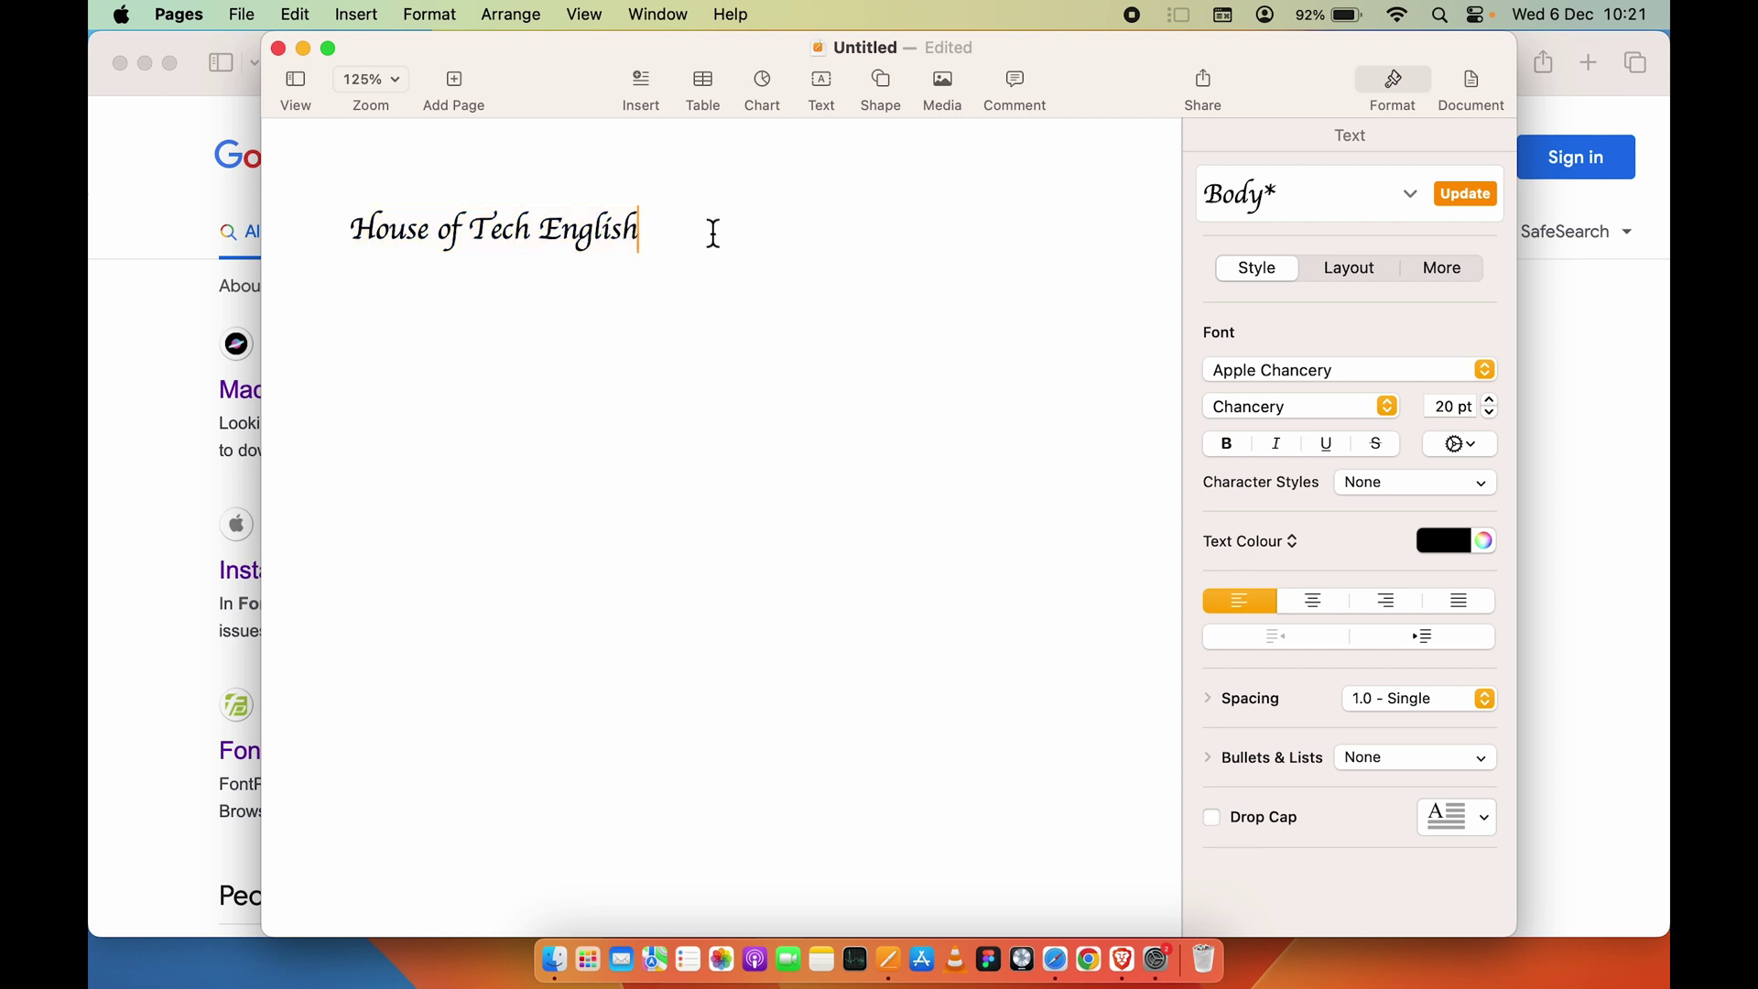
pyautogui.click(1377, 366)
pyautogui.click(985, 388)
pyautogui.click(303, 48)
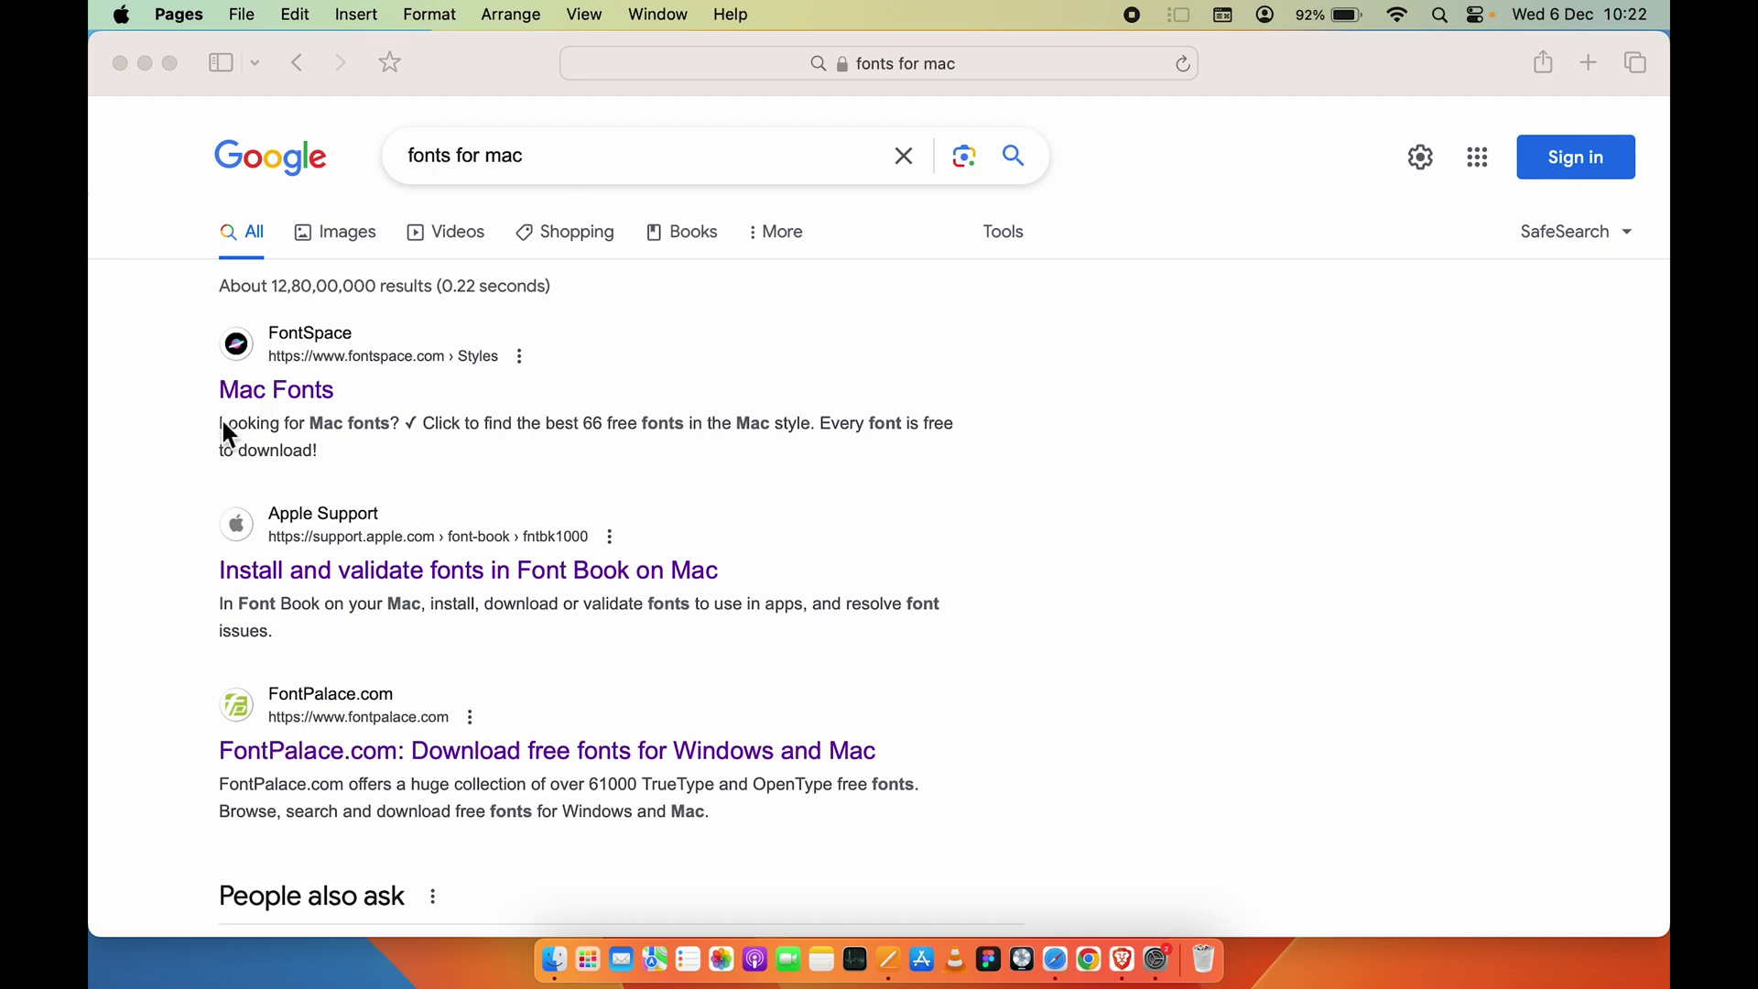
# - Open FontSpace's Mac Fonts result and go to the Warsaw Gothic font page
pyautogui.click(274, 392)
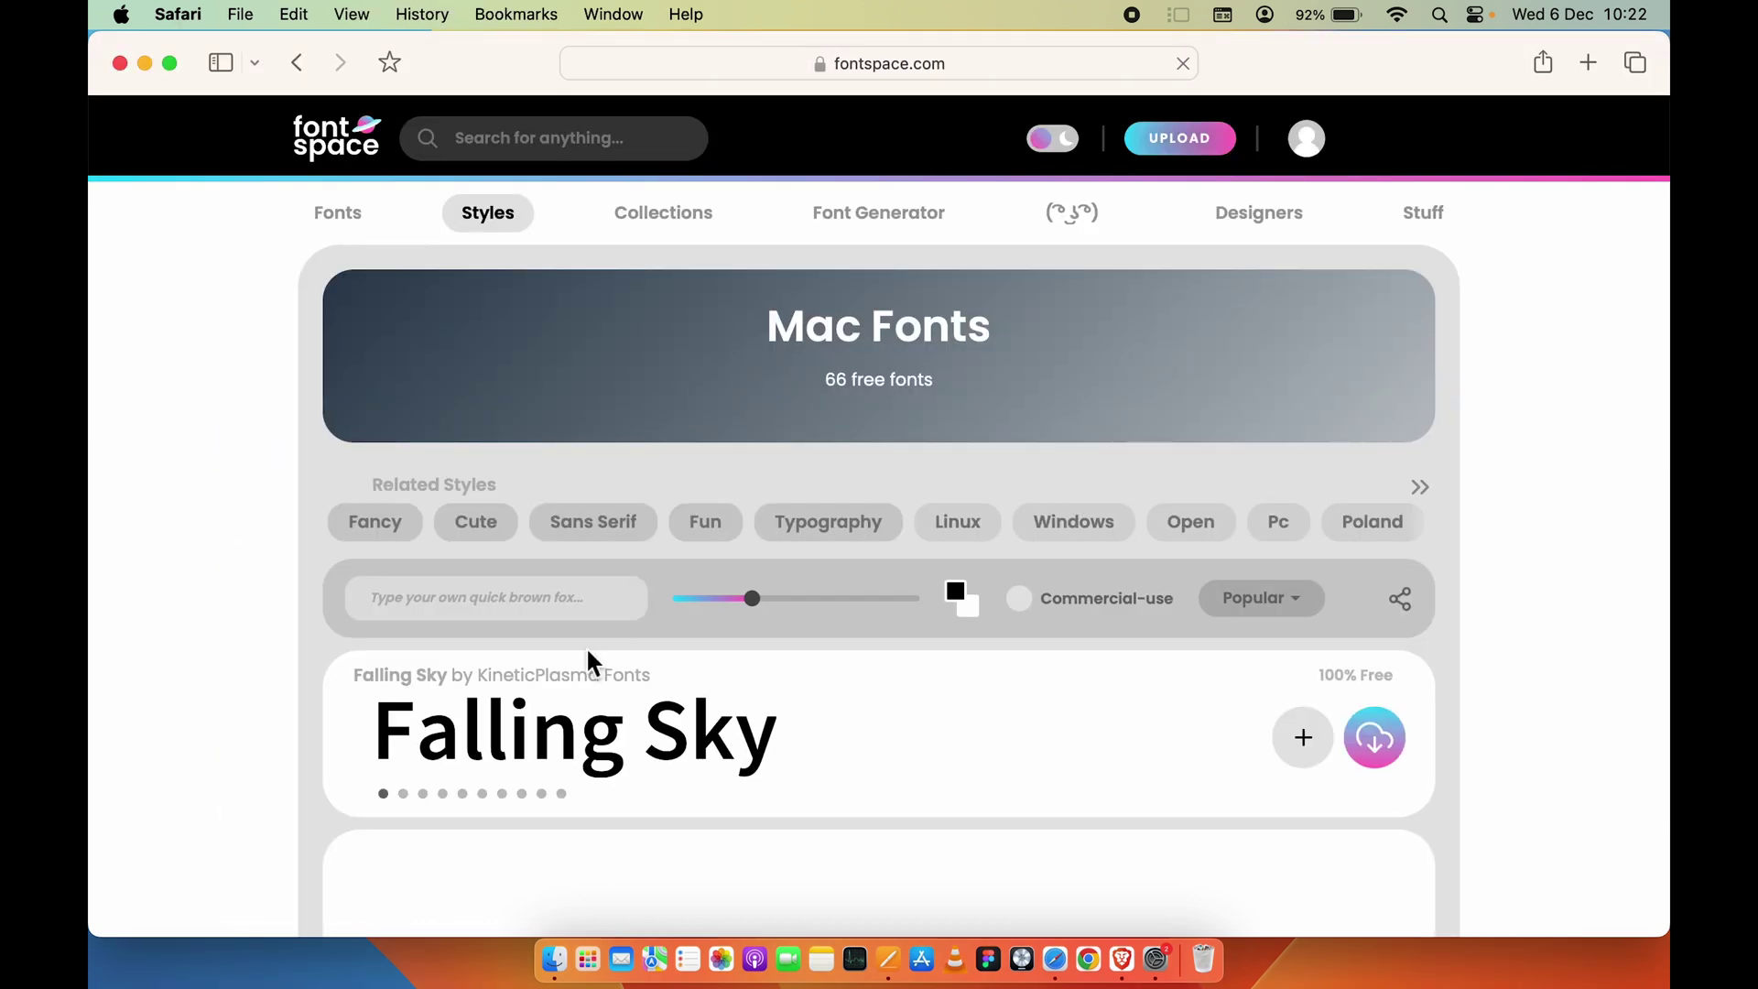
pyautogui.scroll(-5, 308, 758)
pyautogui.scroll(-10, 306, 757)
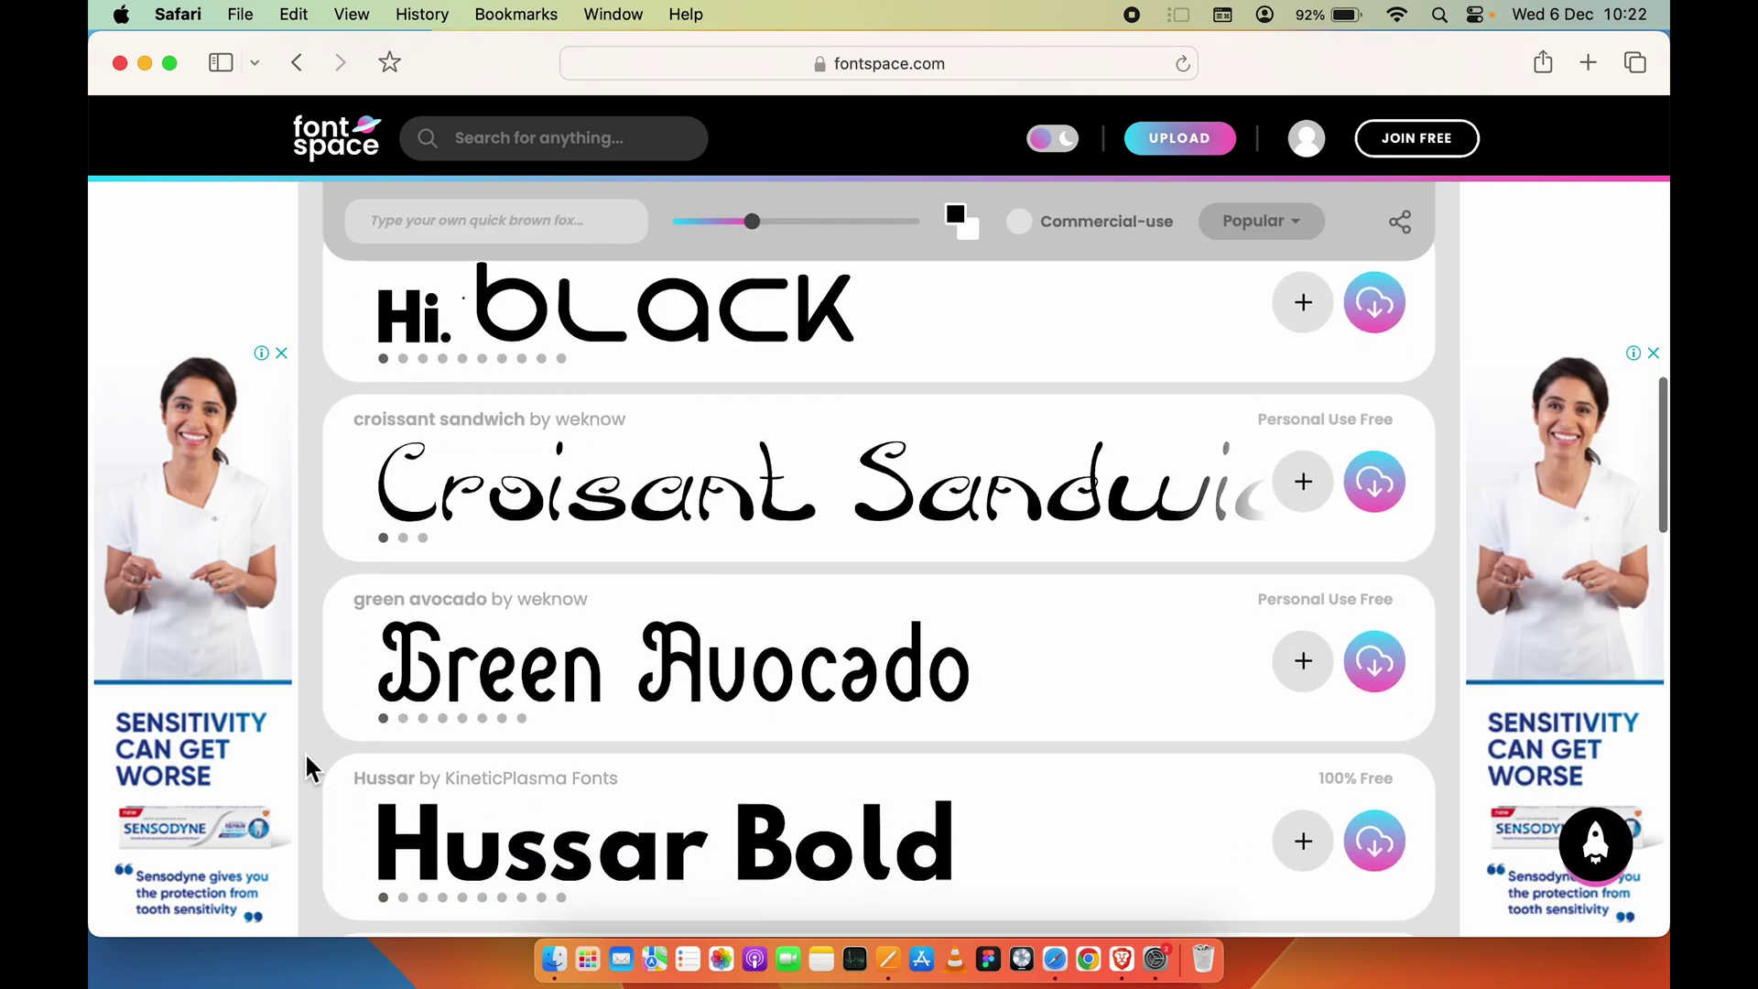
pyautogui.scroll(10, 306, 758)
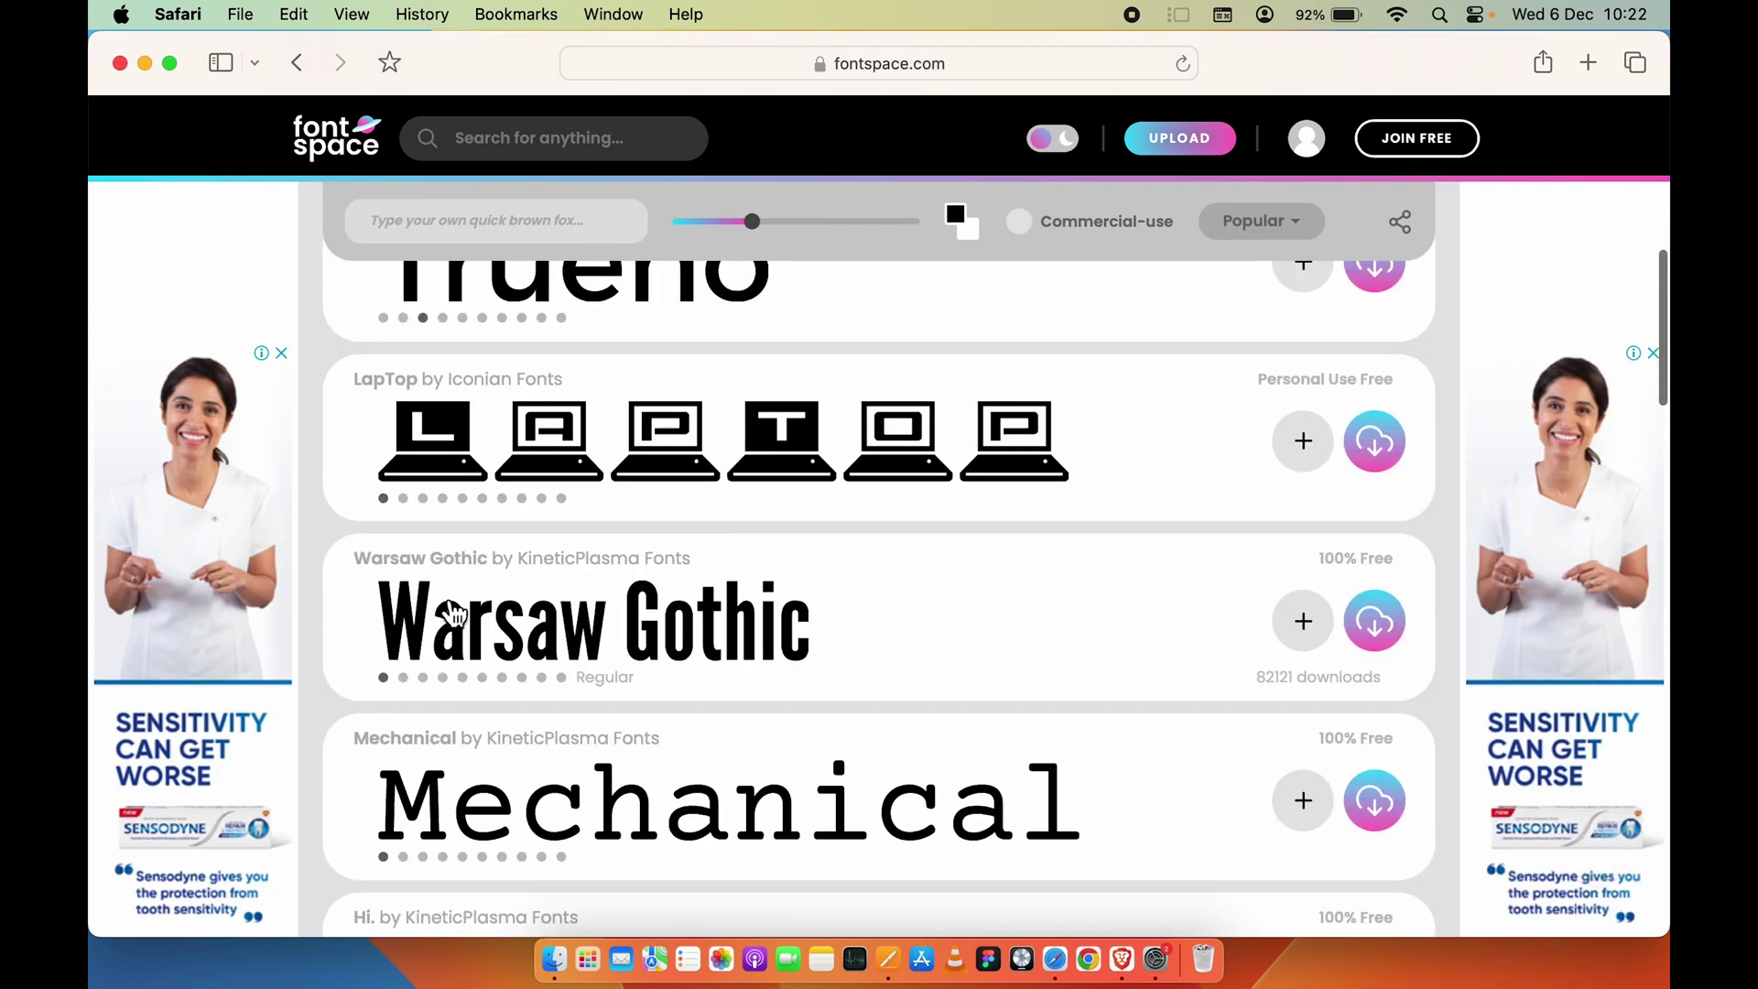
pyautogui.click(566, 622)
pyautogui.scroll(-5, 305, 740)
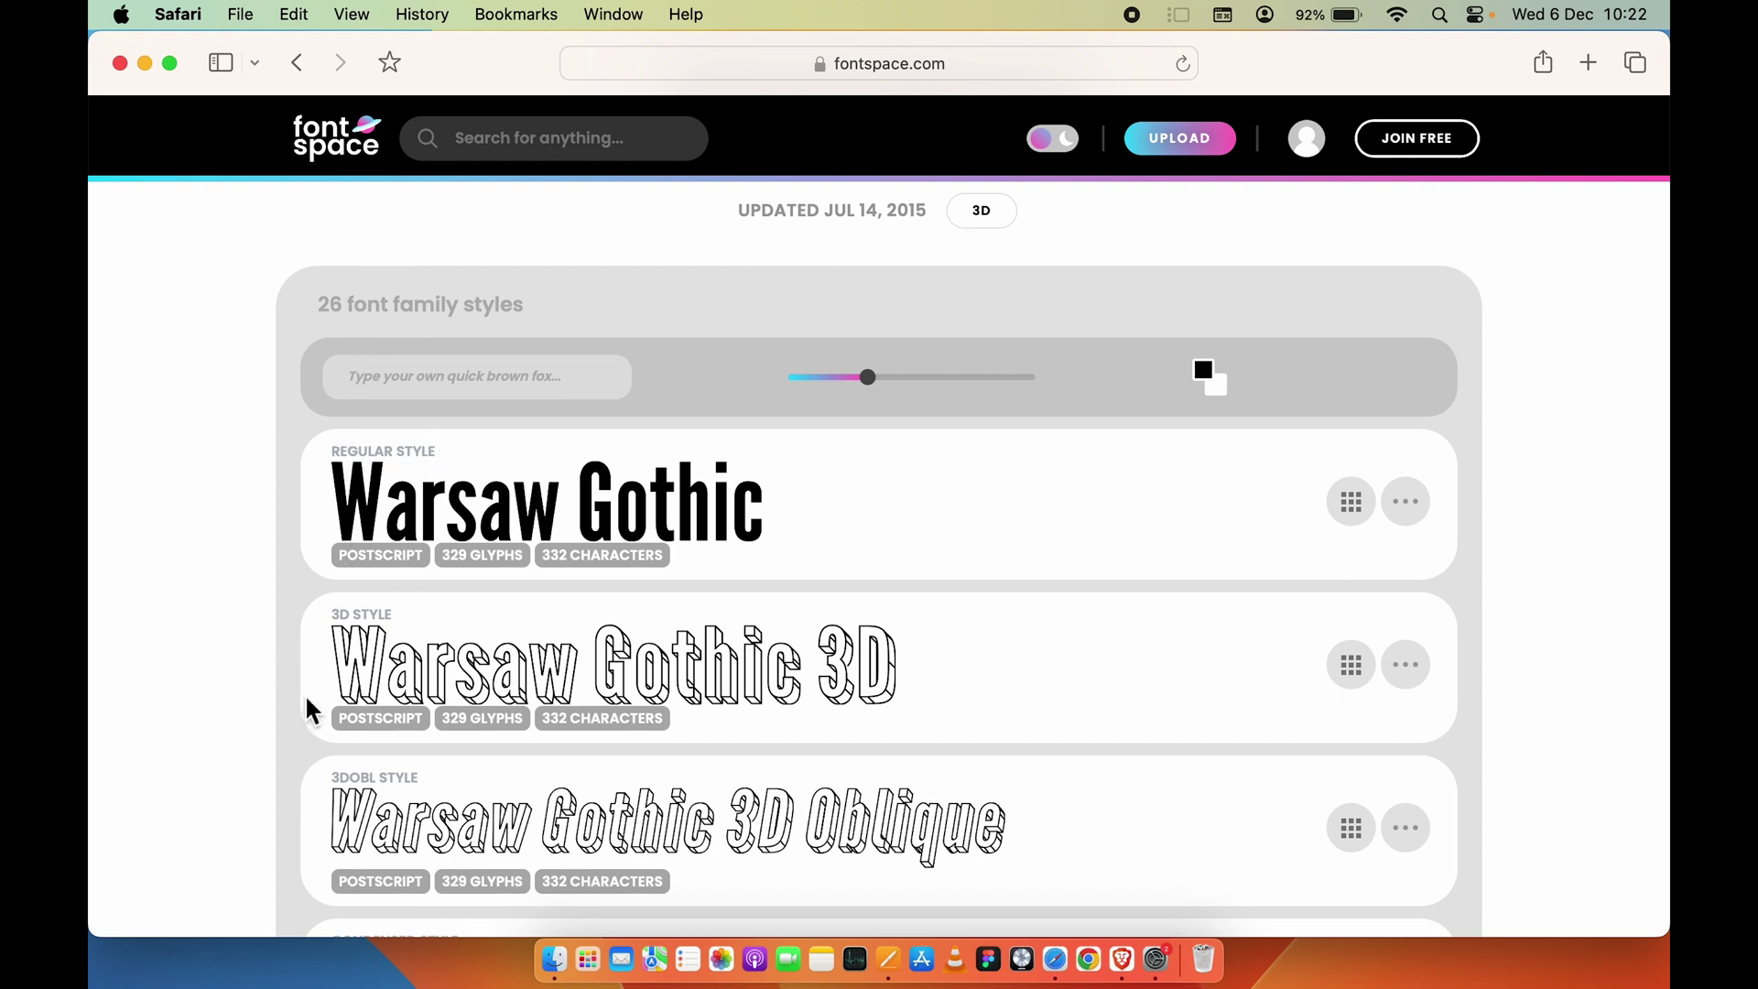
# - Download Warsaw Gothic and confirm the 1.7 MB warsaw-gothic-font folder in Safari's downloads
pyautogui.scroll(-4, 309, 705)
pyautogui.scroll(-7, 307, 705)
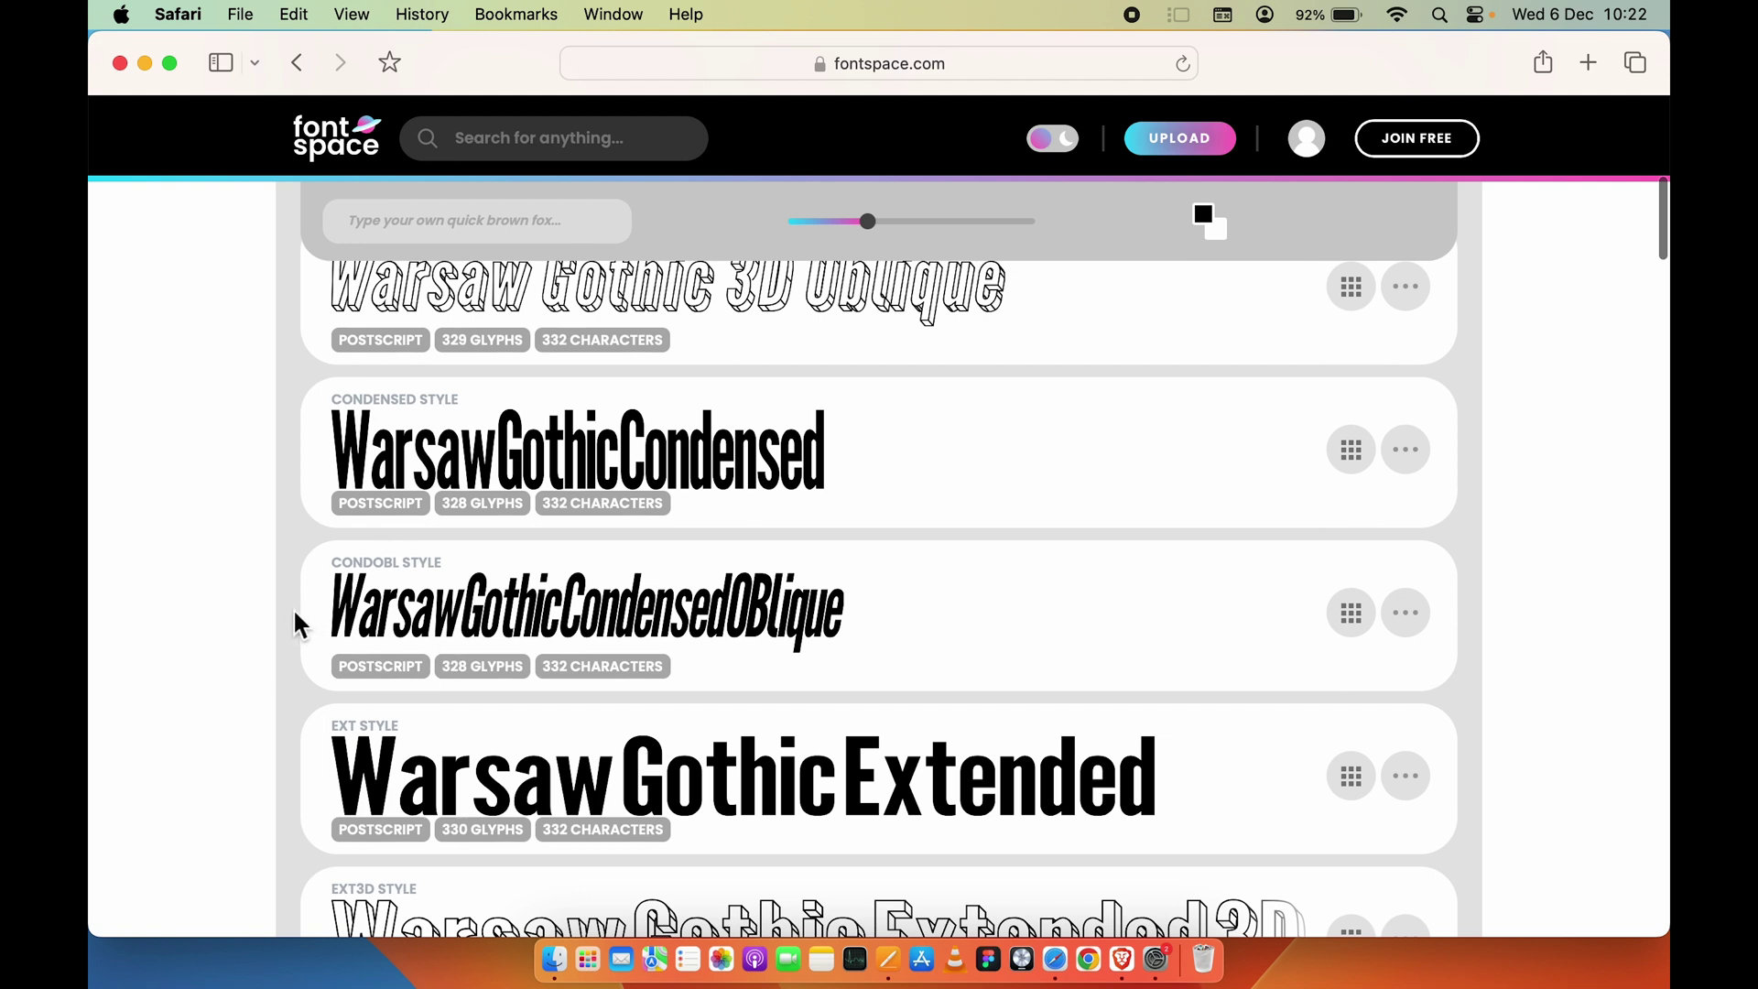
pyautogui.hscroll(-5, 295, 611)
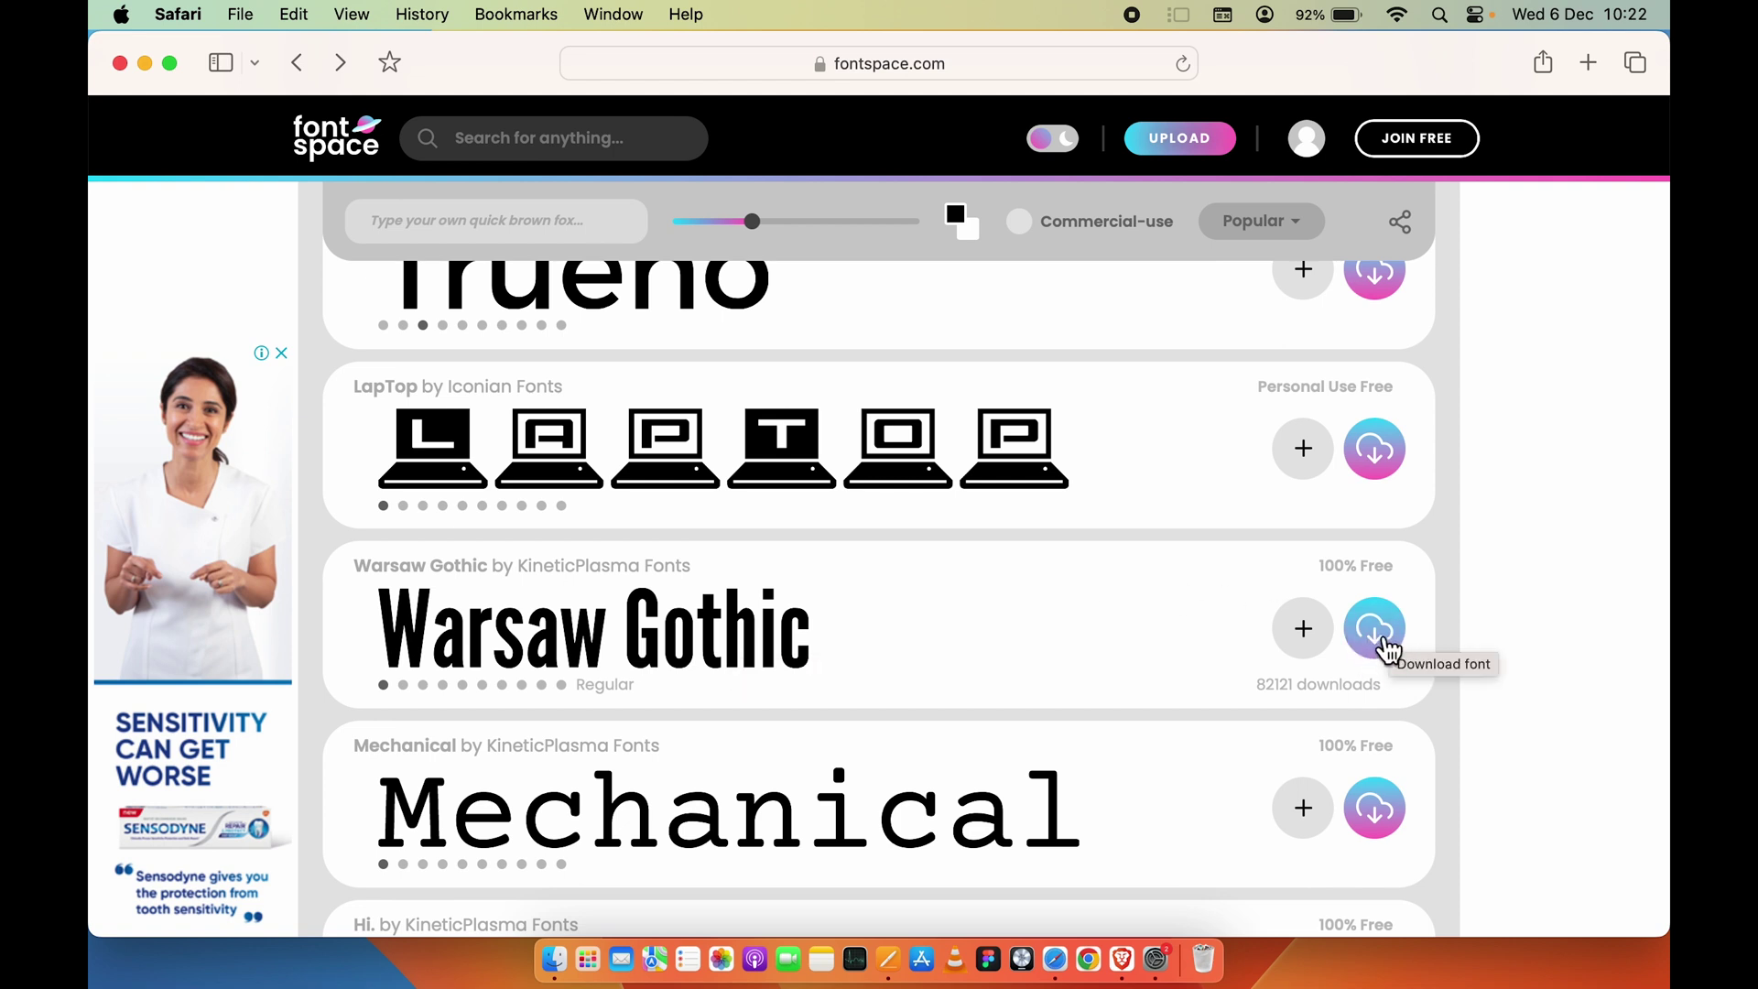
pyautogui.click(1388, 648)
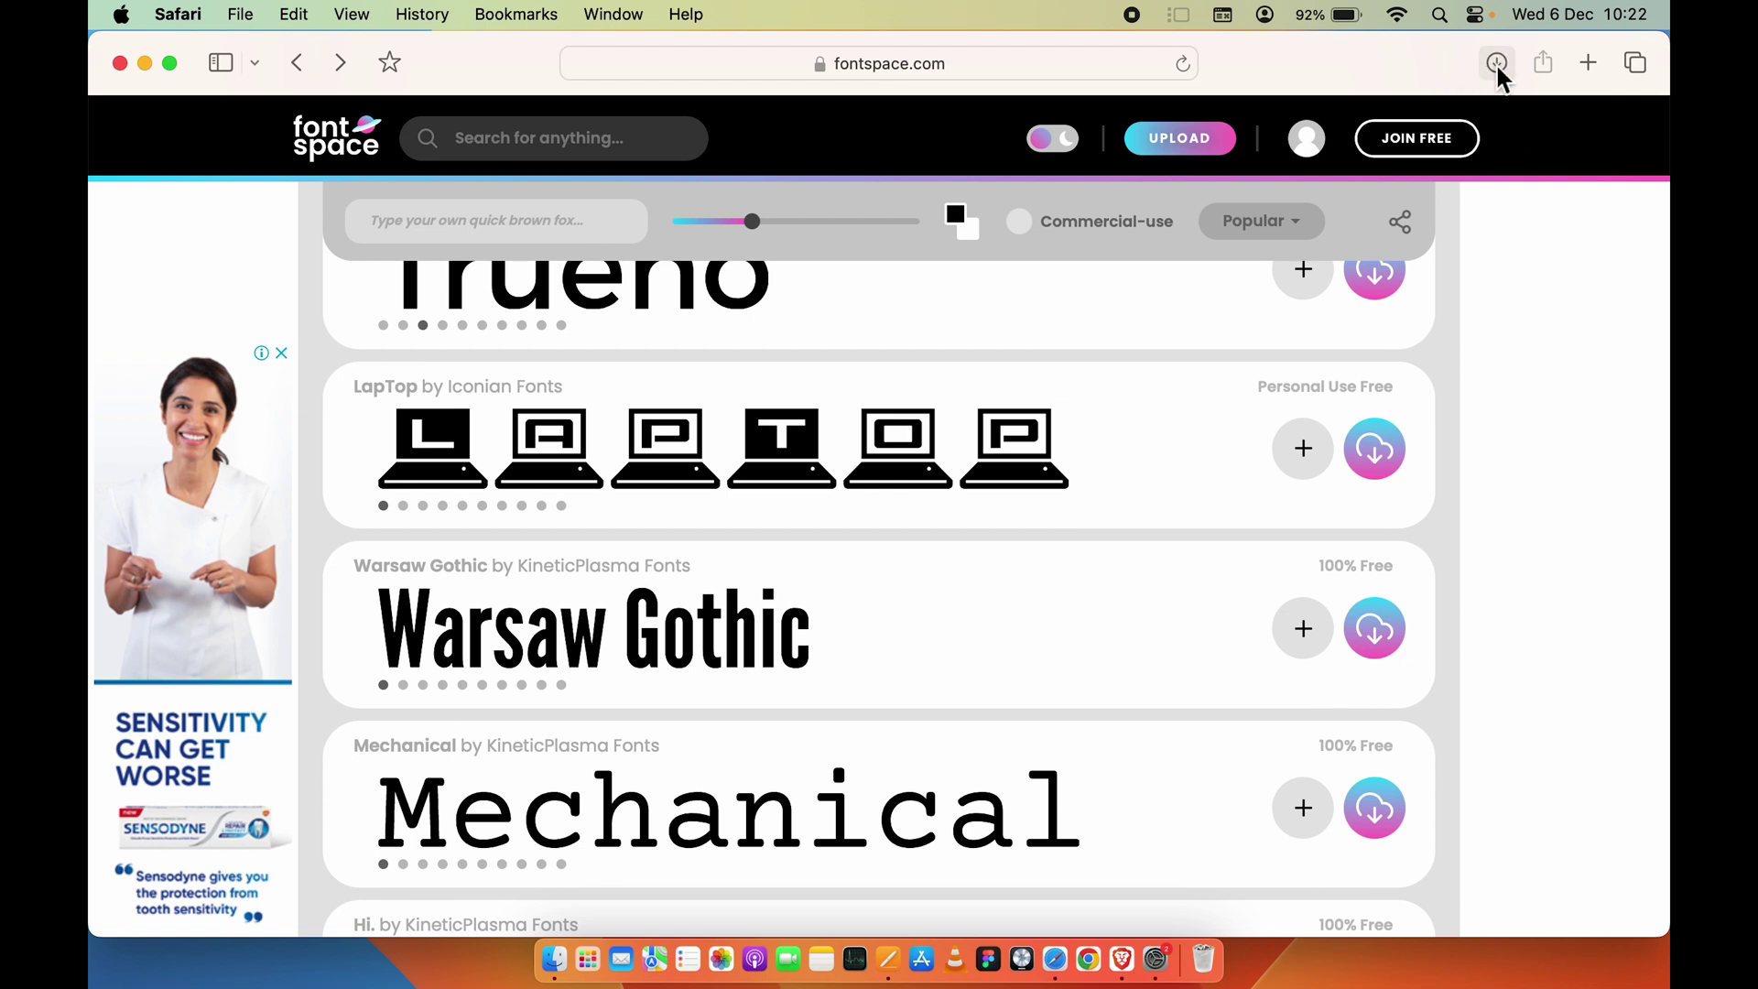
pyautogui.click(1497, 66)
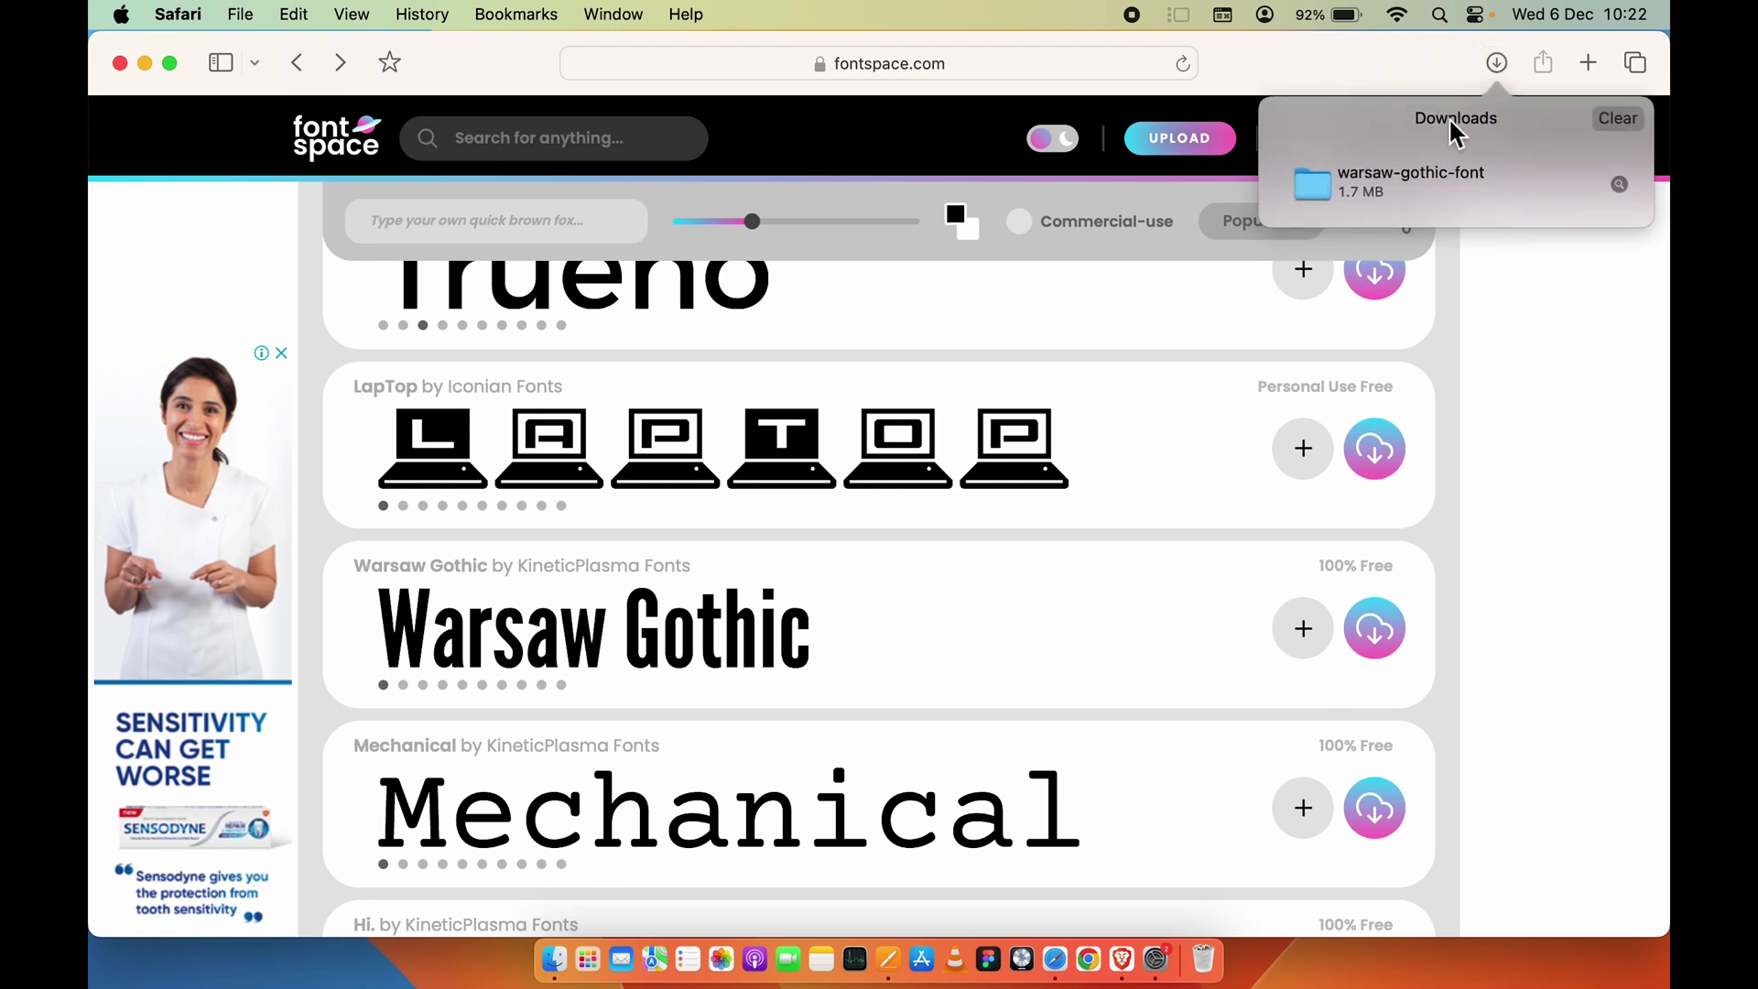
pyautogui.click(1334, 79)
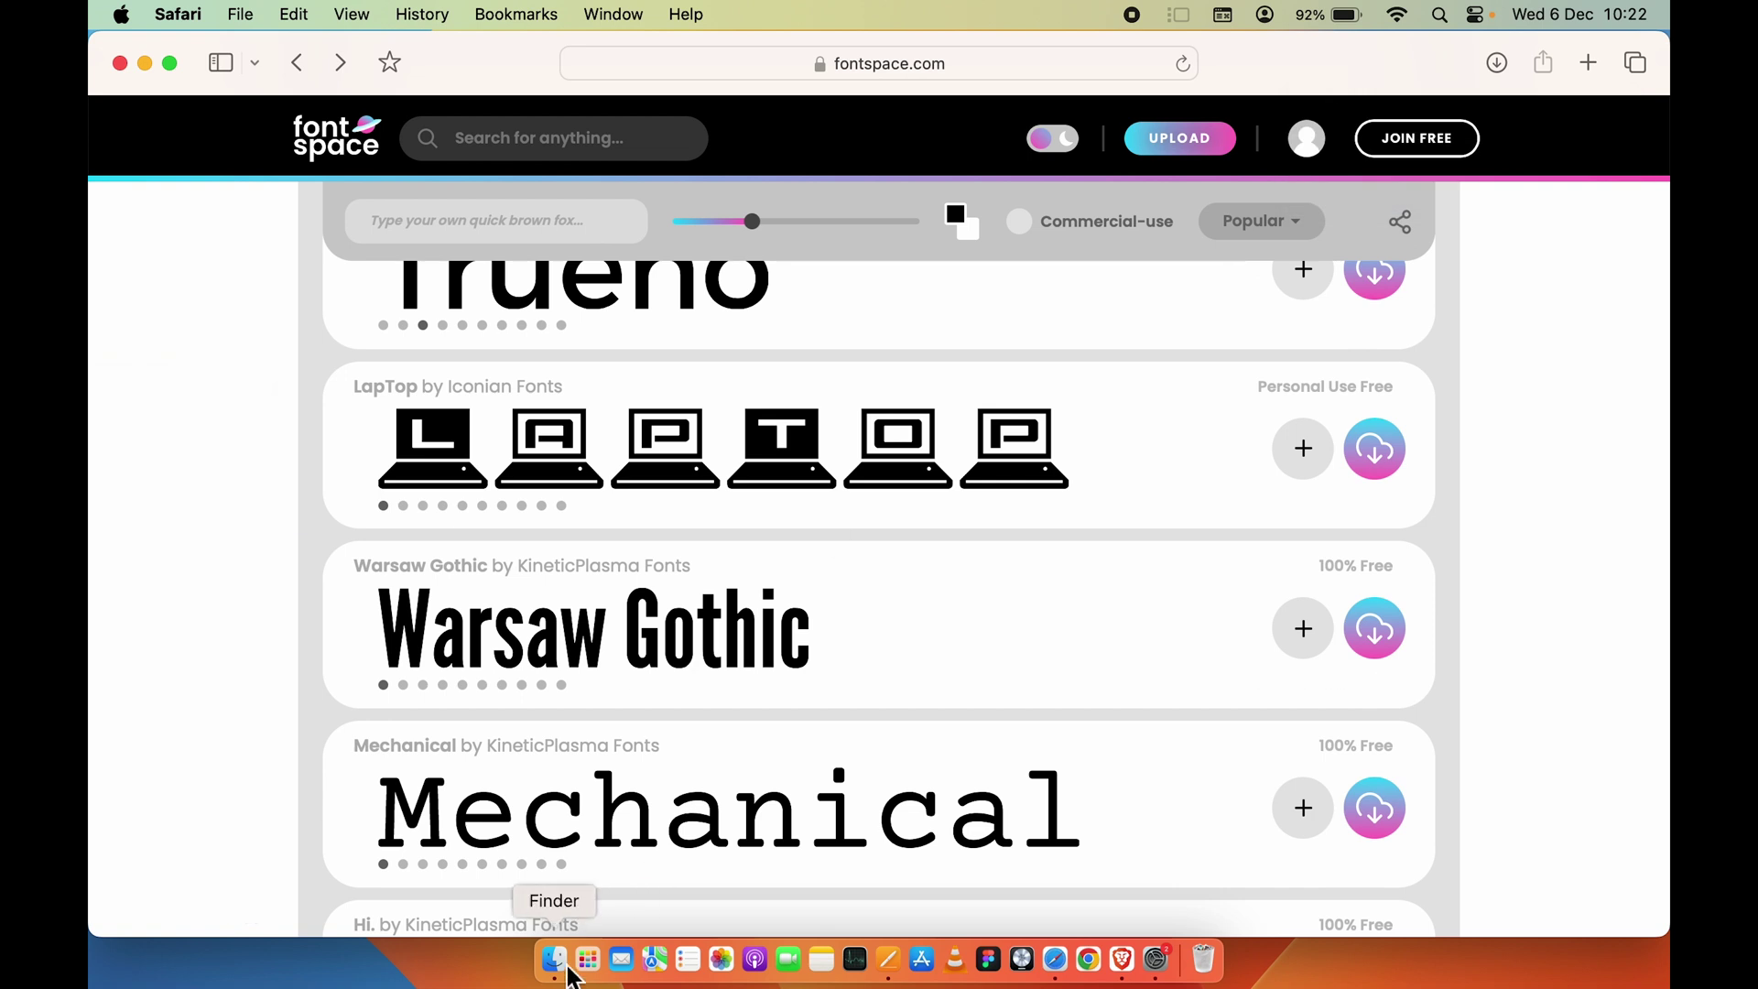
# - In Finder's Downloads, open the warsaw-gothic-font folder and open WarsawGothic-BnBV.otf in Font Book
pyautogui.click(556, 962)
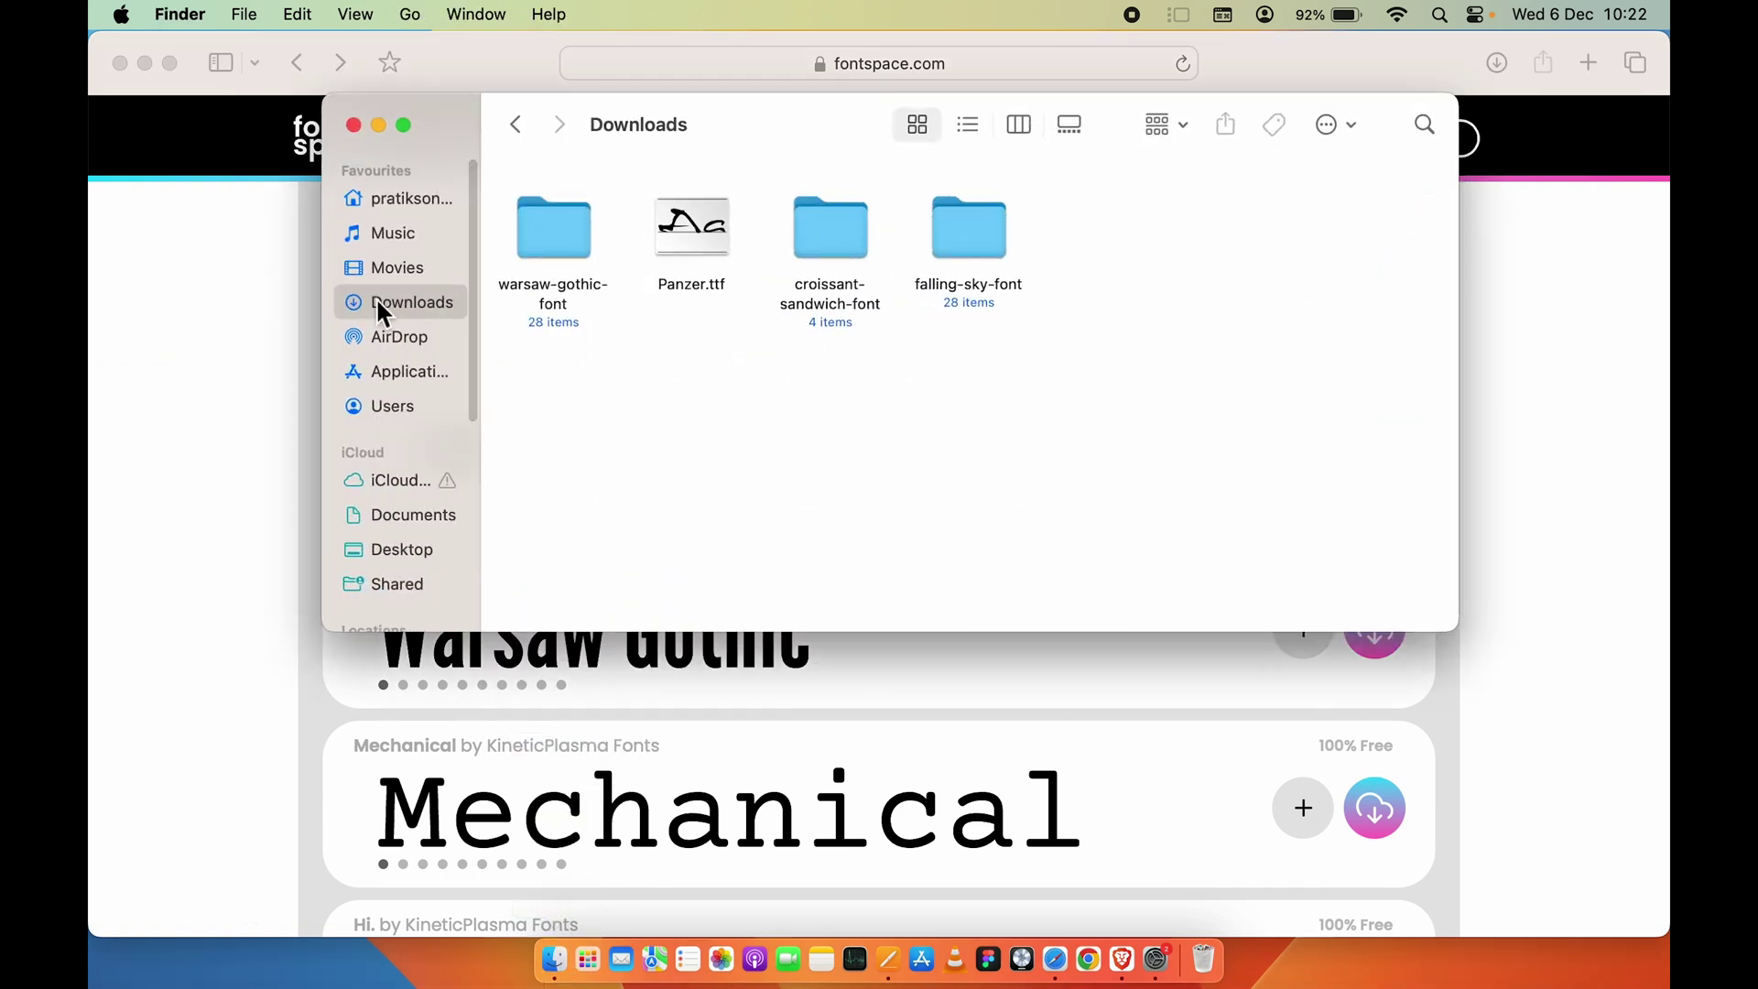
pyautogui.click(553, 251)
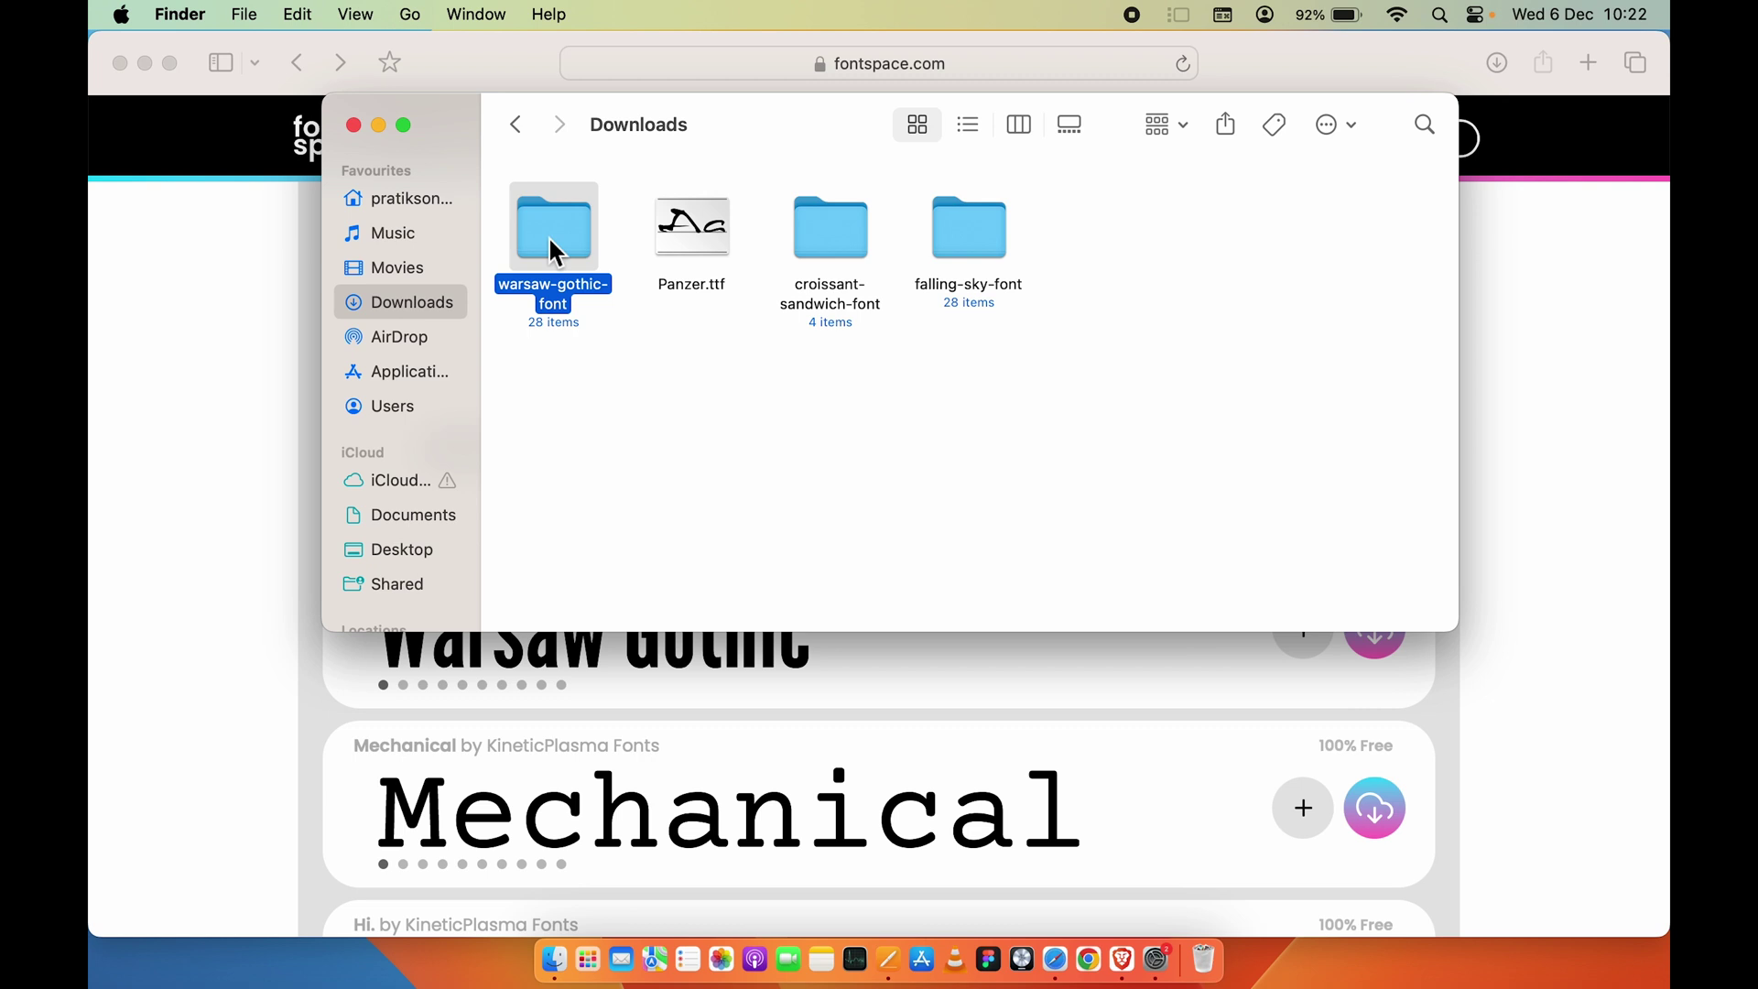
pyautogui.doubleClick(555, 250)
pyautogui.scroll(-5, 500, 348)
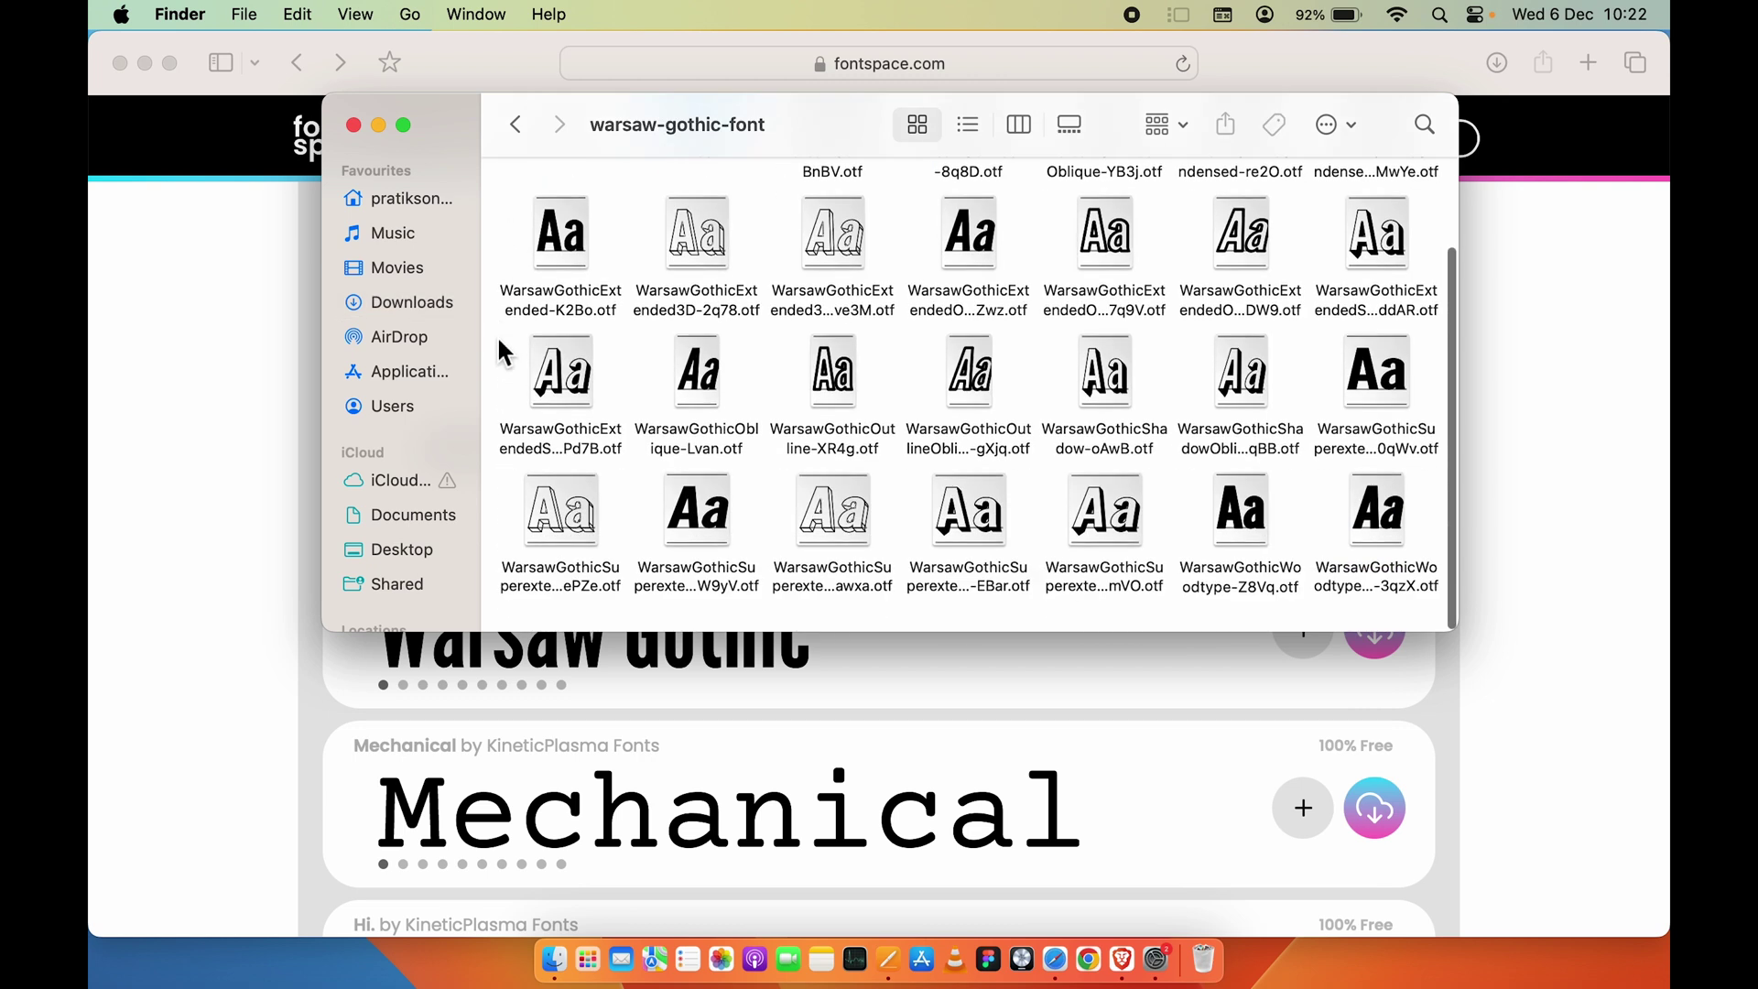
pyautogui.scroll(3, 998, 403)
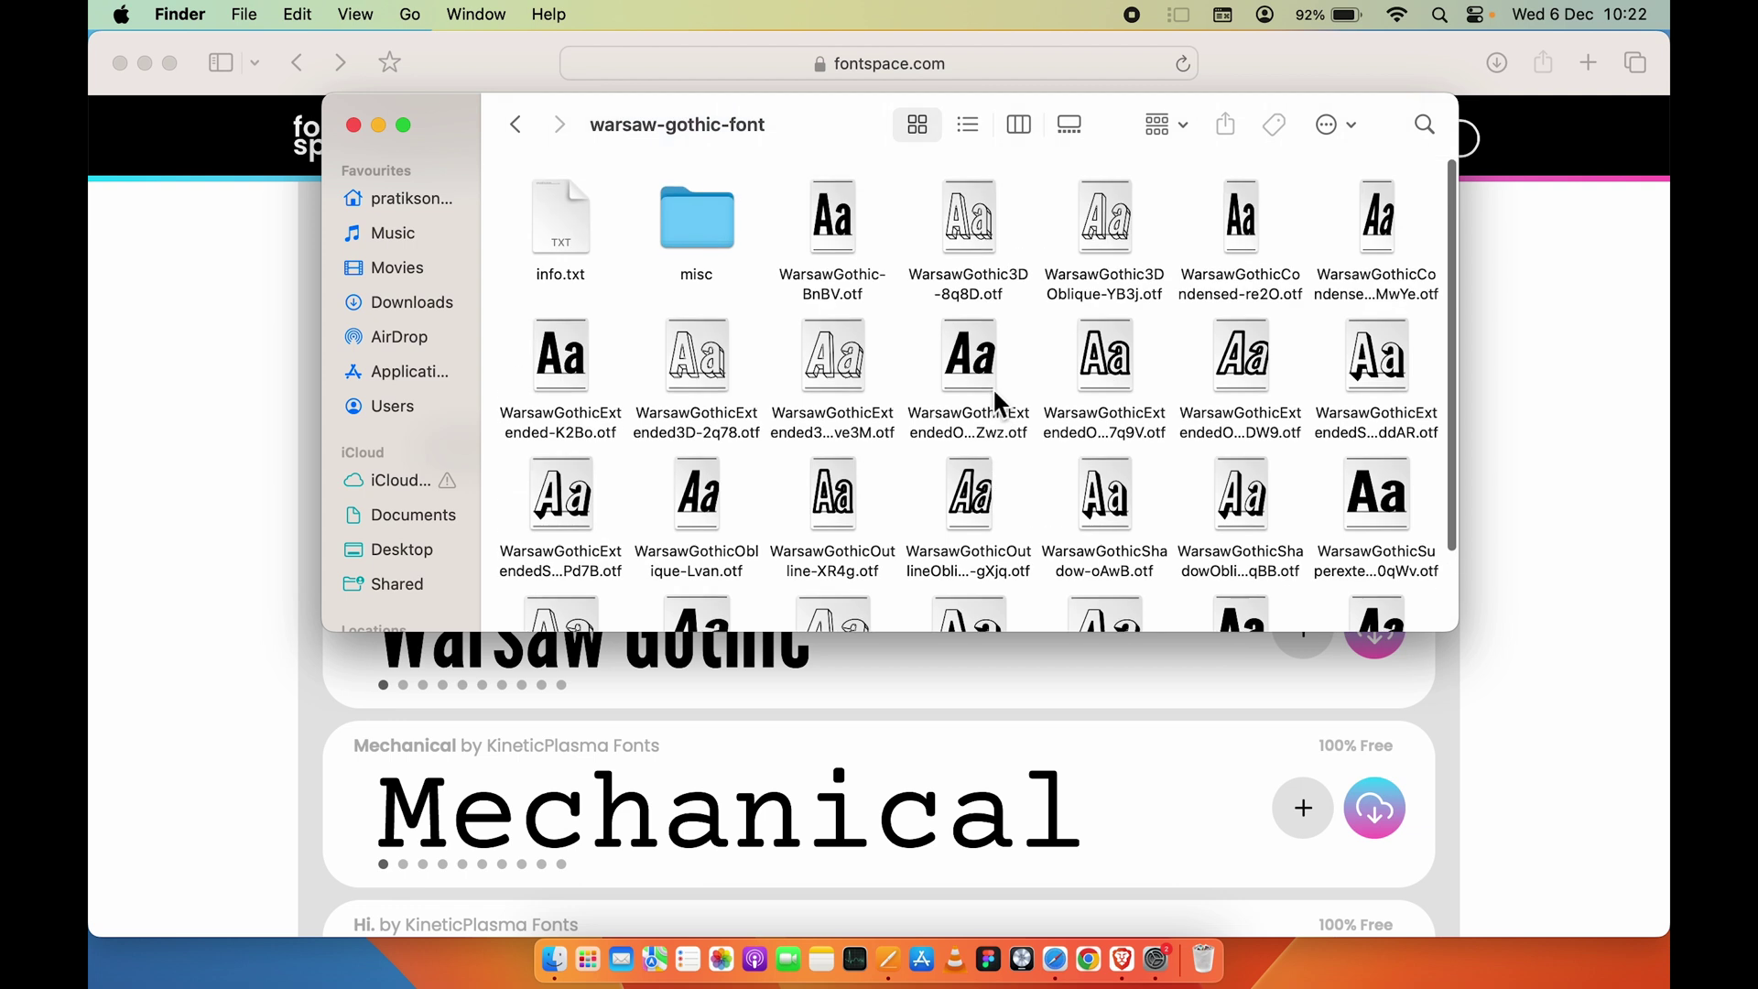
pyautogui.click(515, 125)
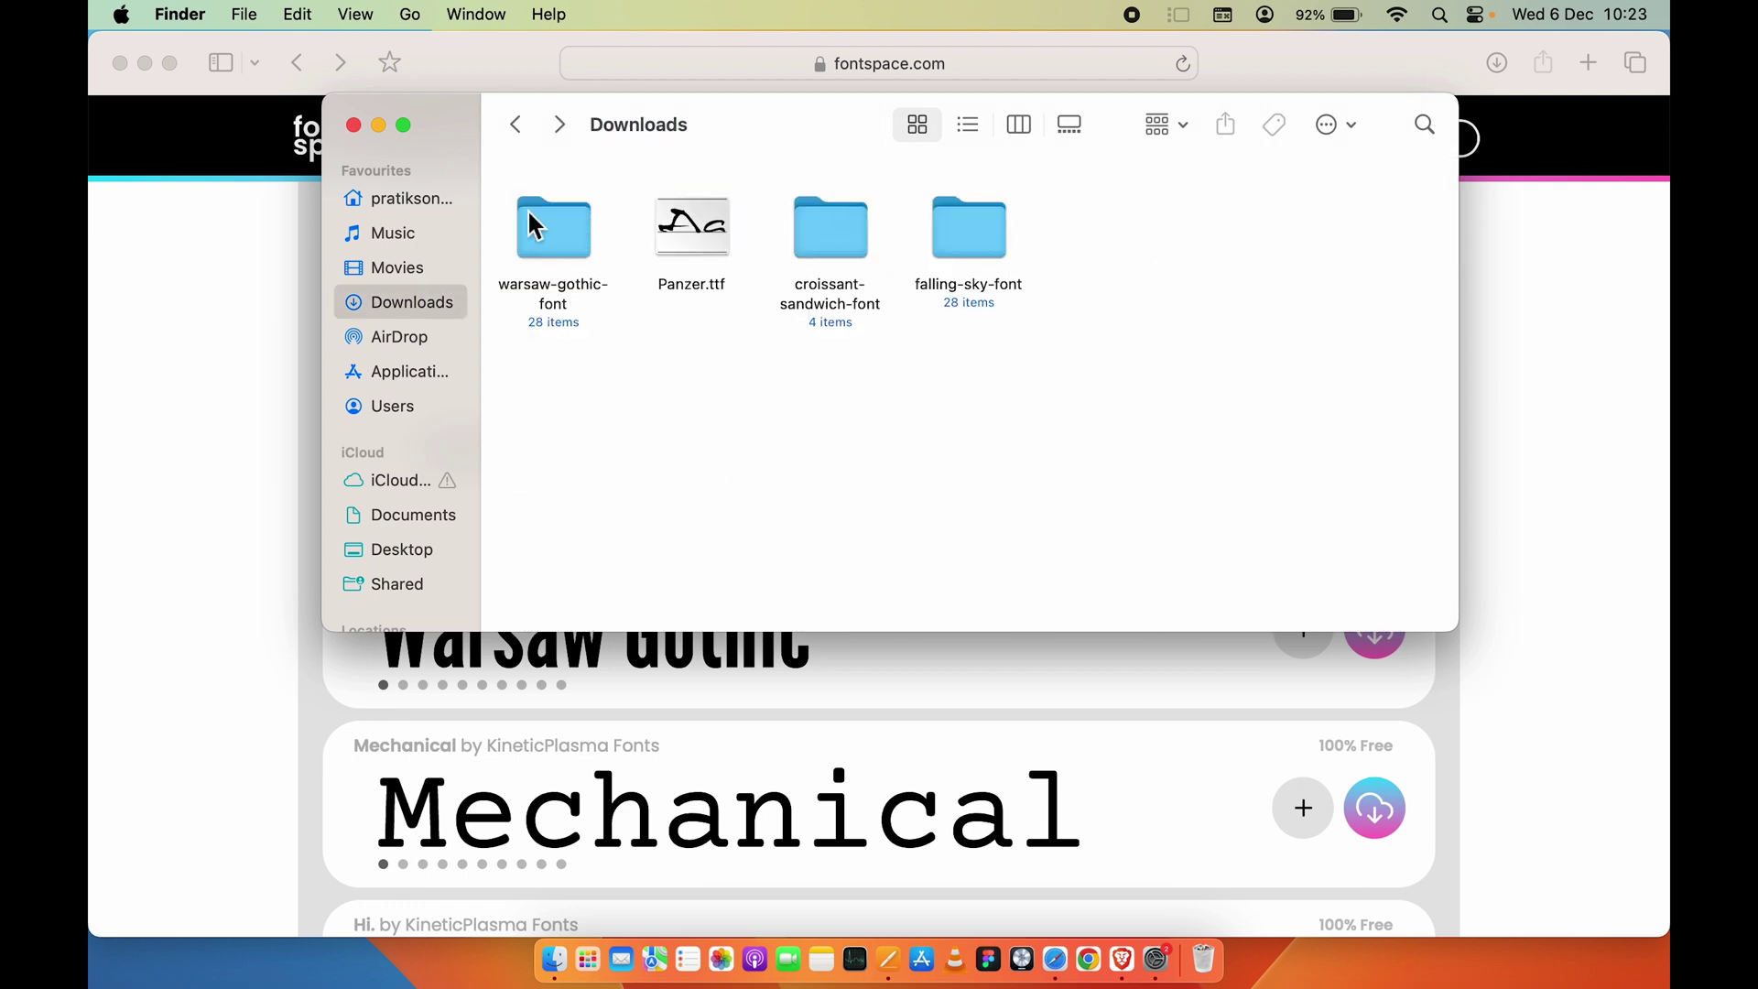
pyautogui.doubleClick(549, 240)
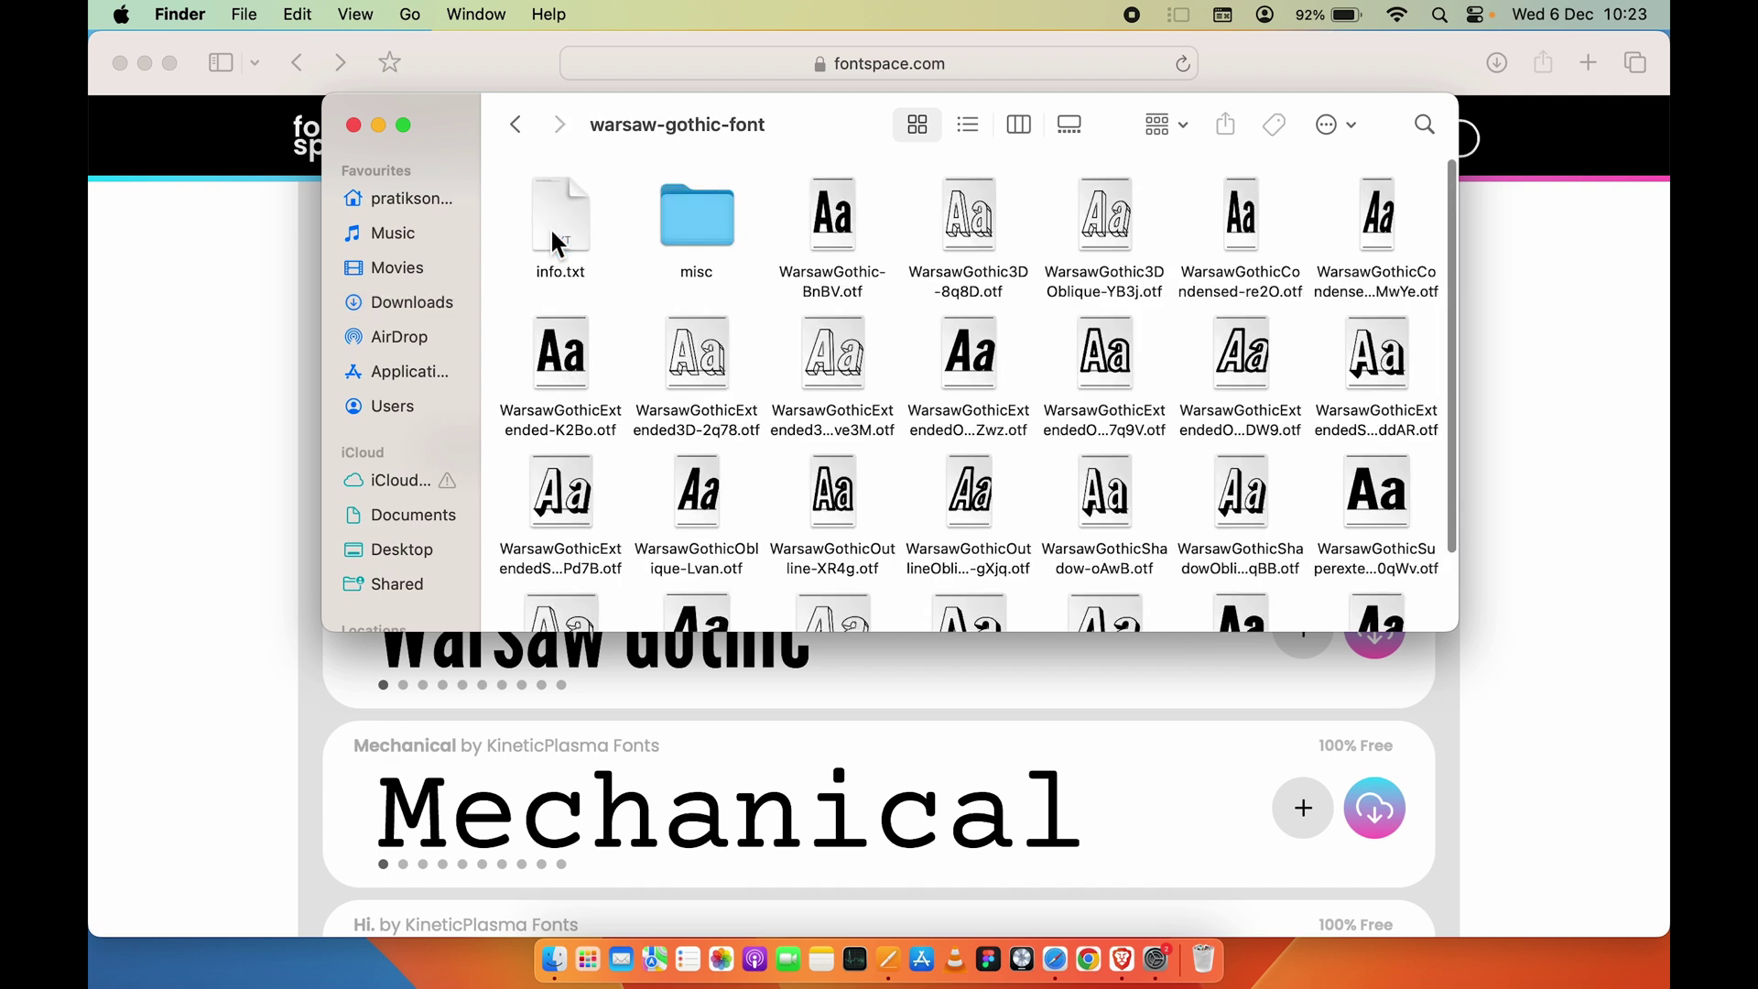
pyautogui.doubleClick(841, 236)
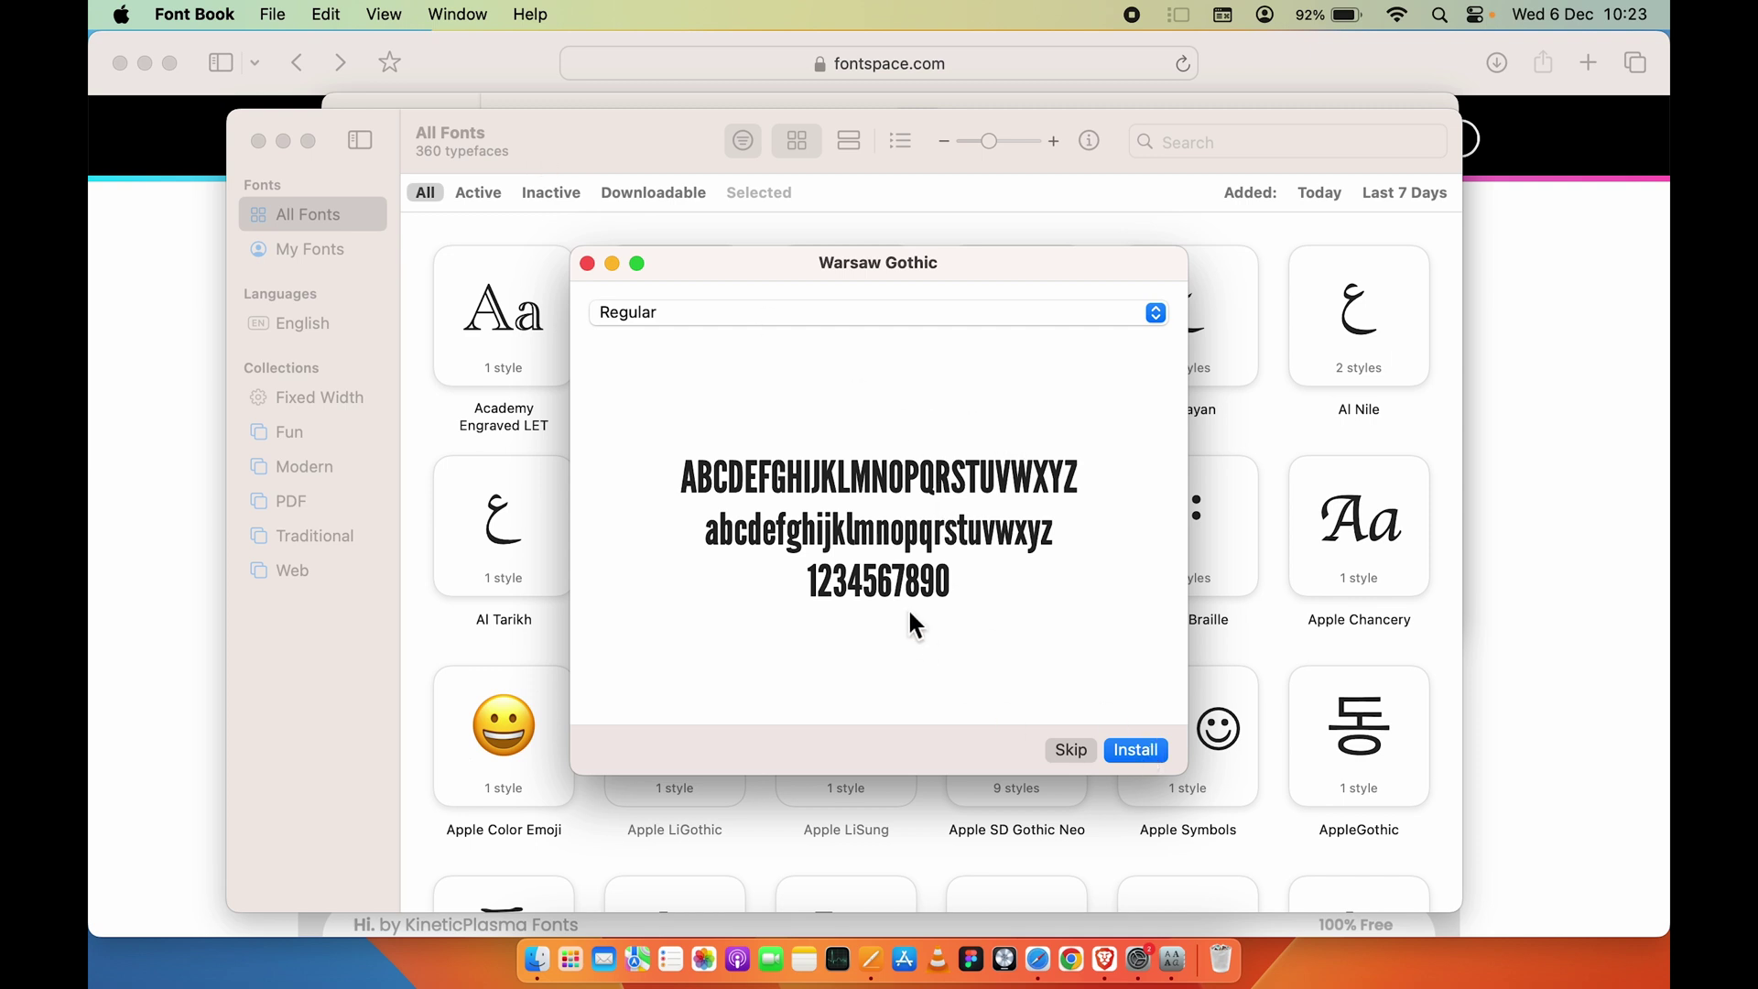
# - Check Warsaw Gothic's style list, keep Regular, and close the install preview
pyautogui.click(1156, 311)
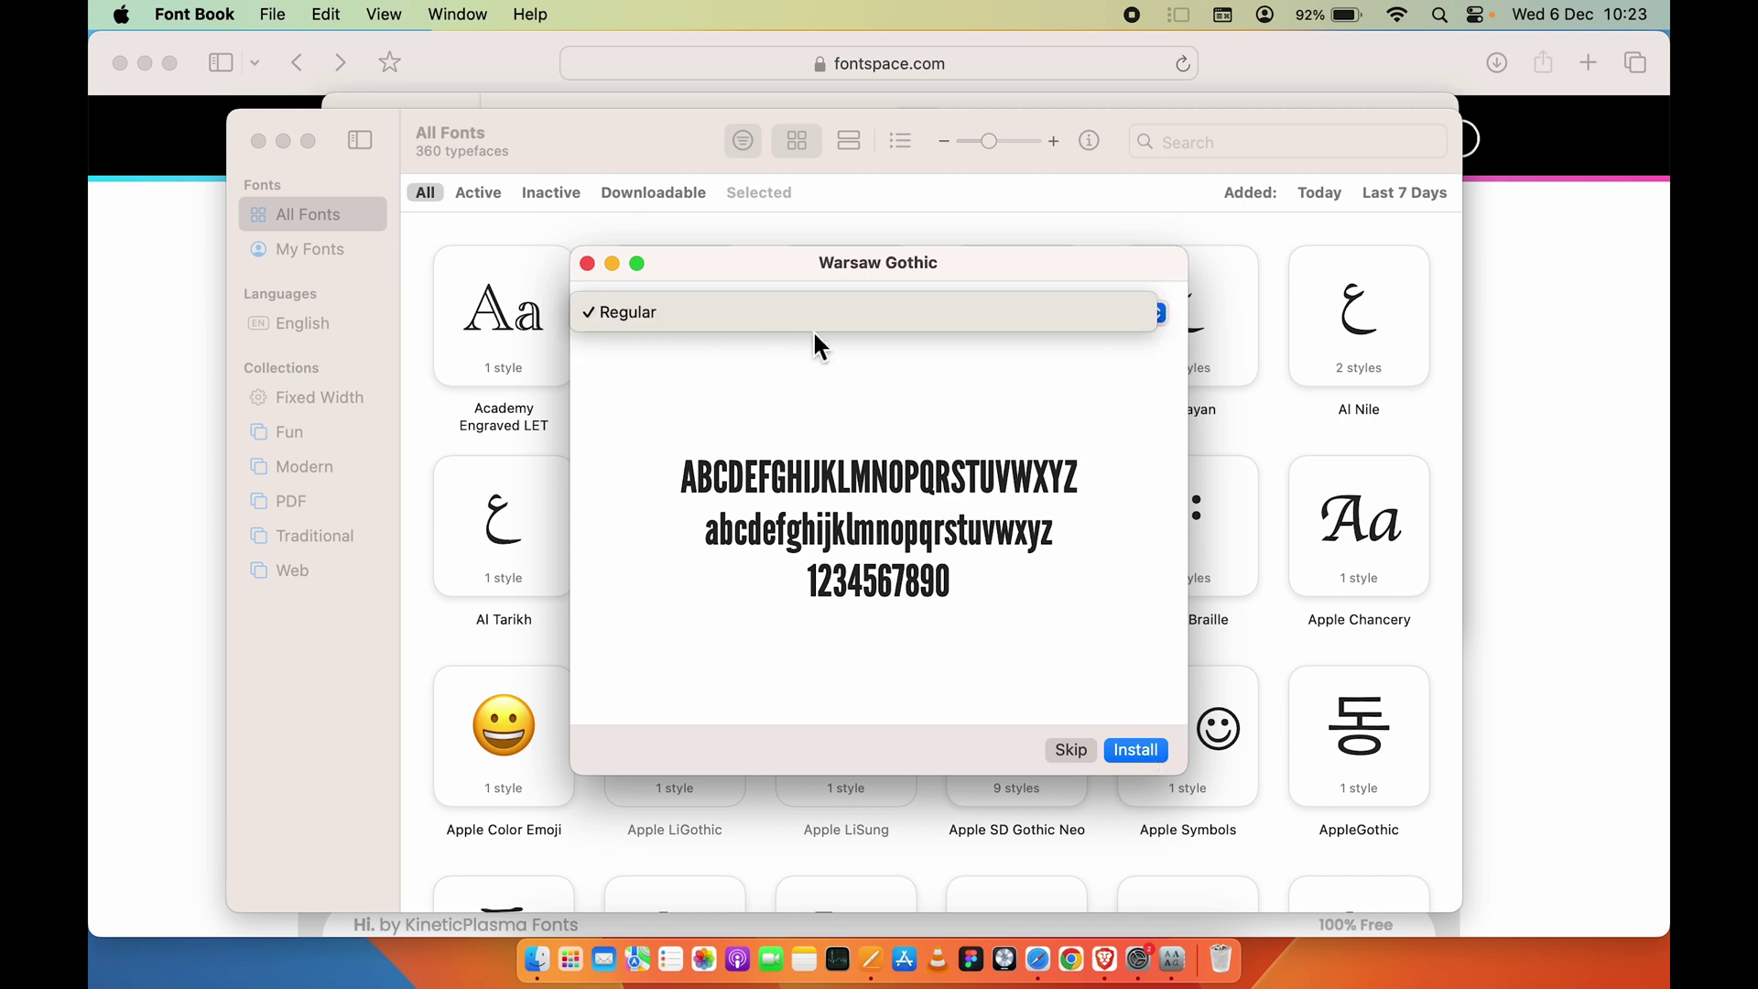
pyautogui.click(1053, 371)
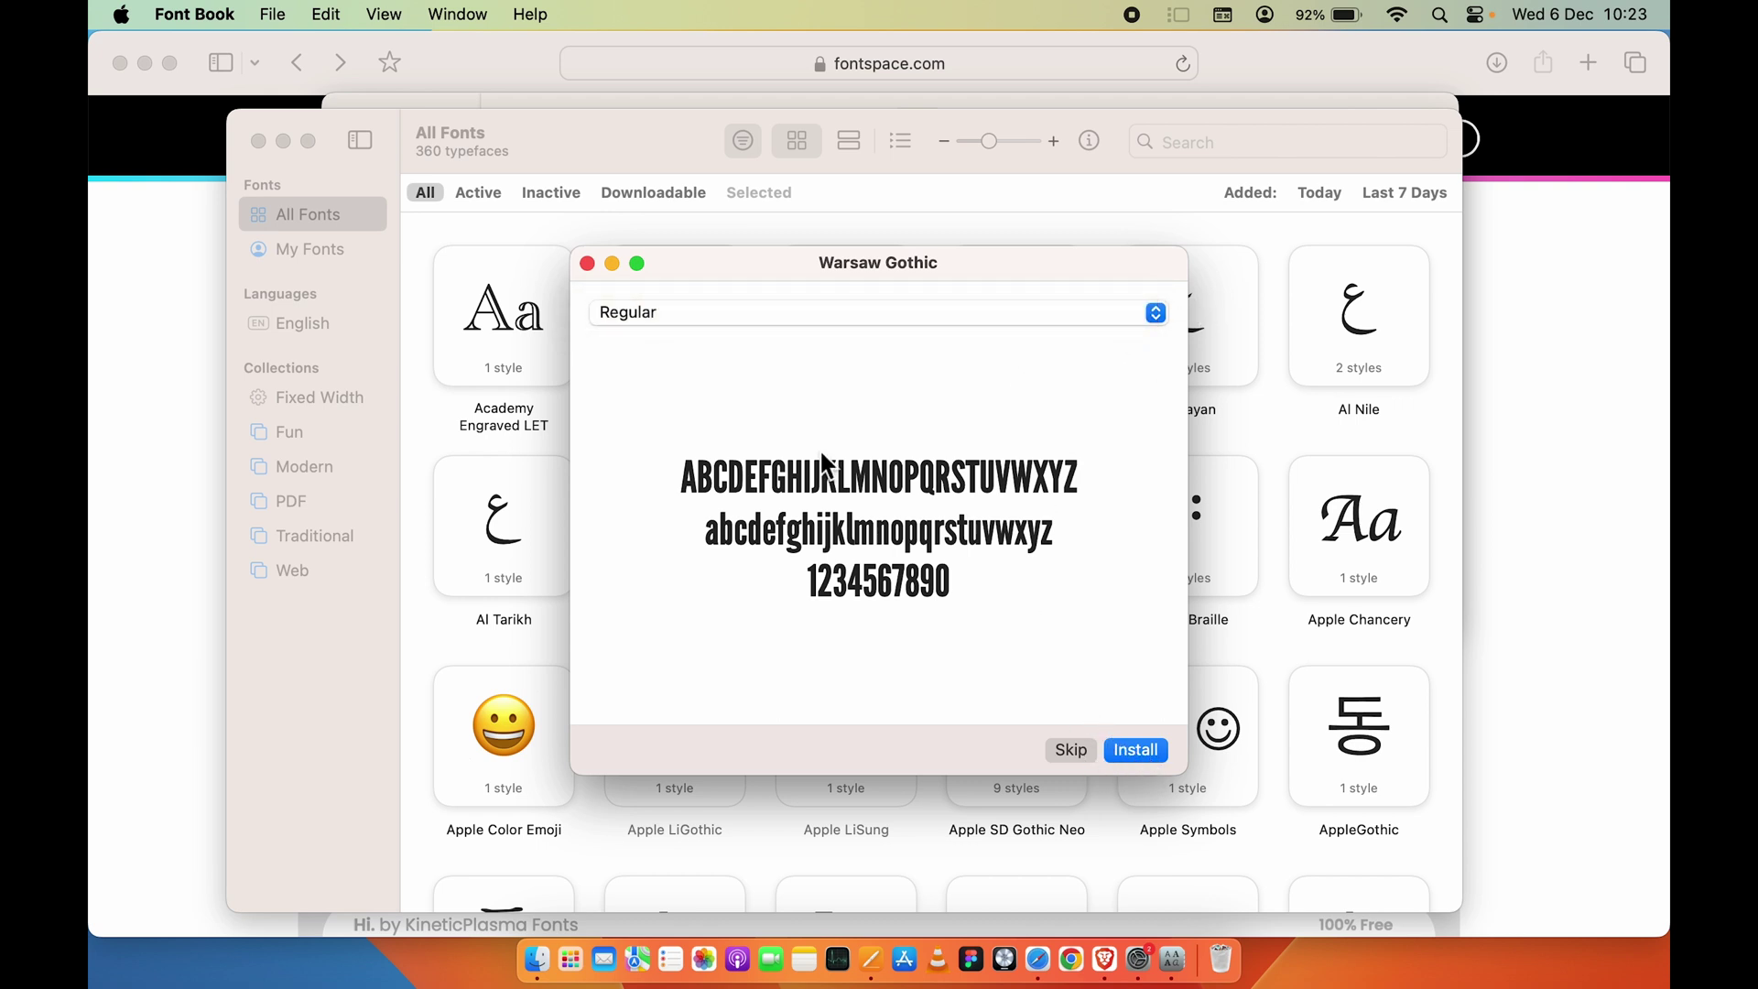
pyautogui.click(588, 264)
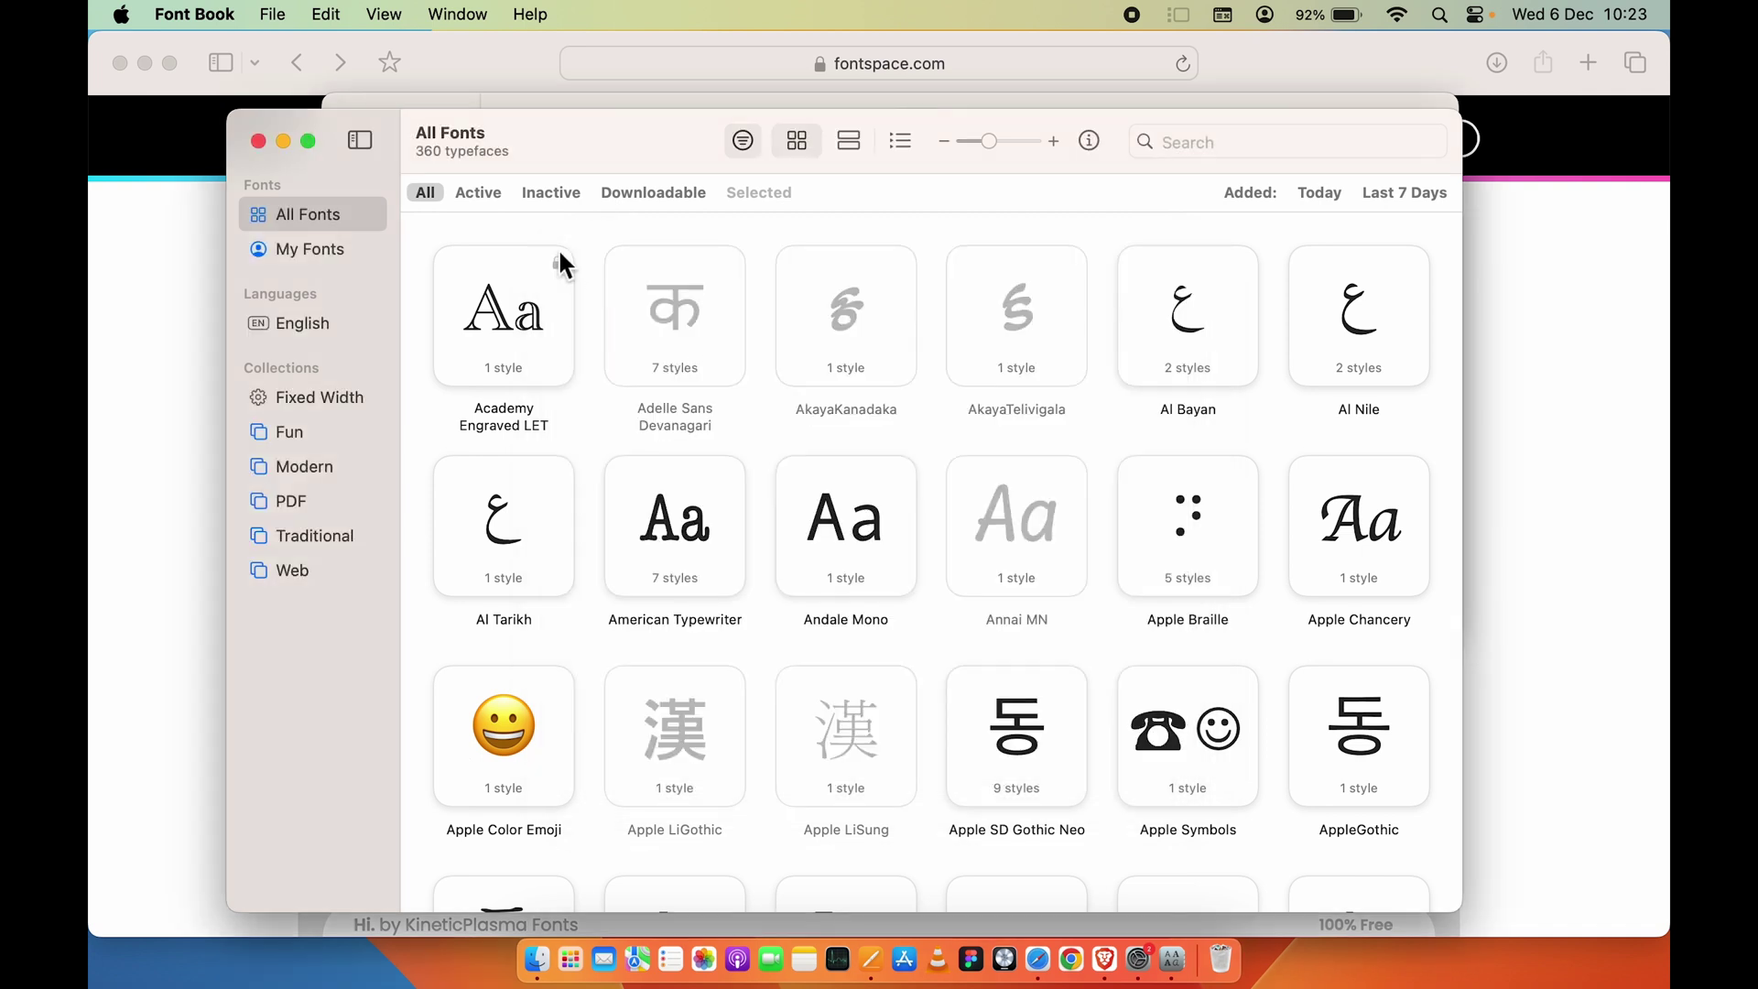
# - Minimise Font Book and the Finder window (back on Downloads), and hide Safari
pyautogui.moveTo(597, 165); pyautogui.dragTo(596, 217)
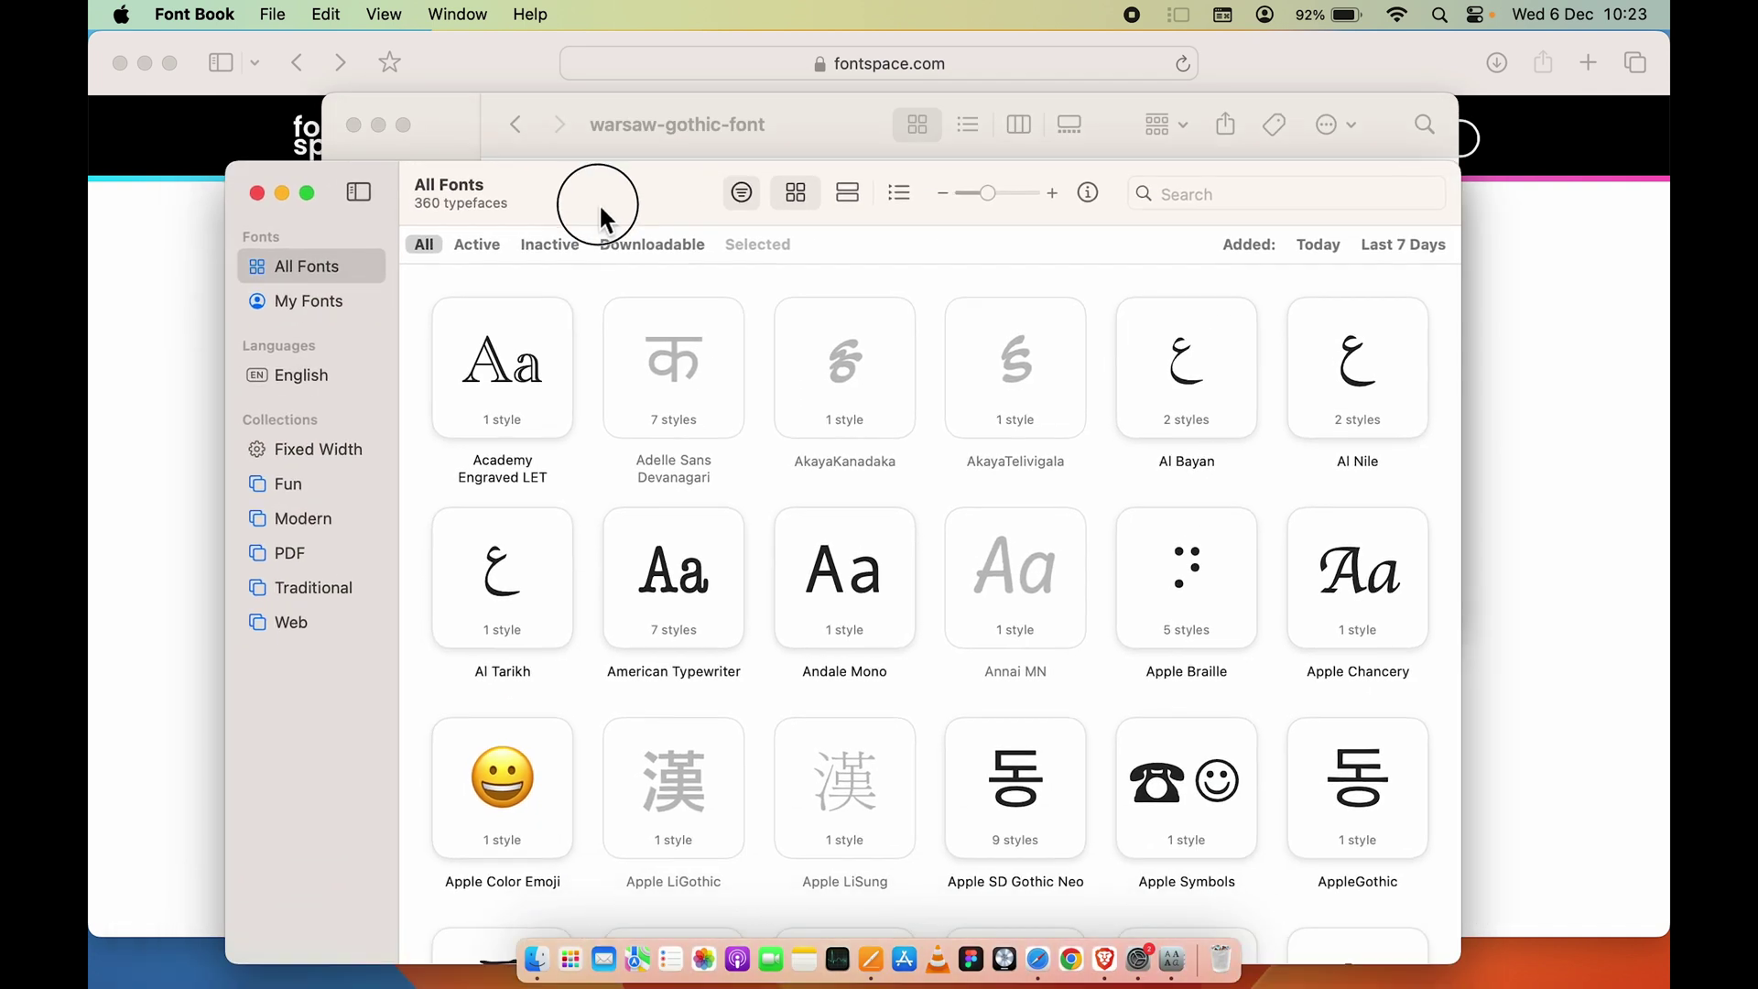
pyautogui.click(283, 193)
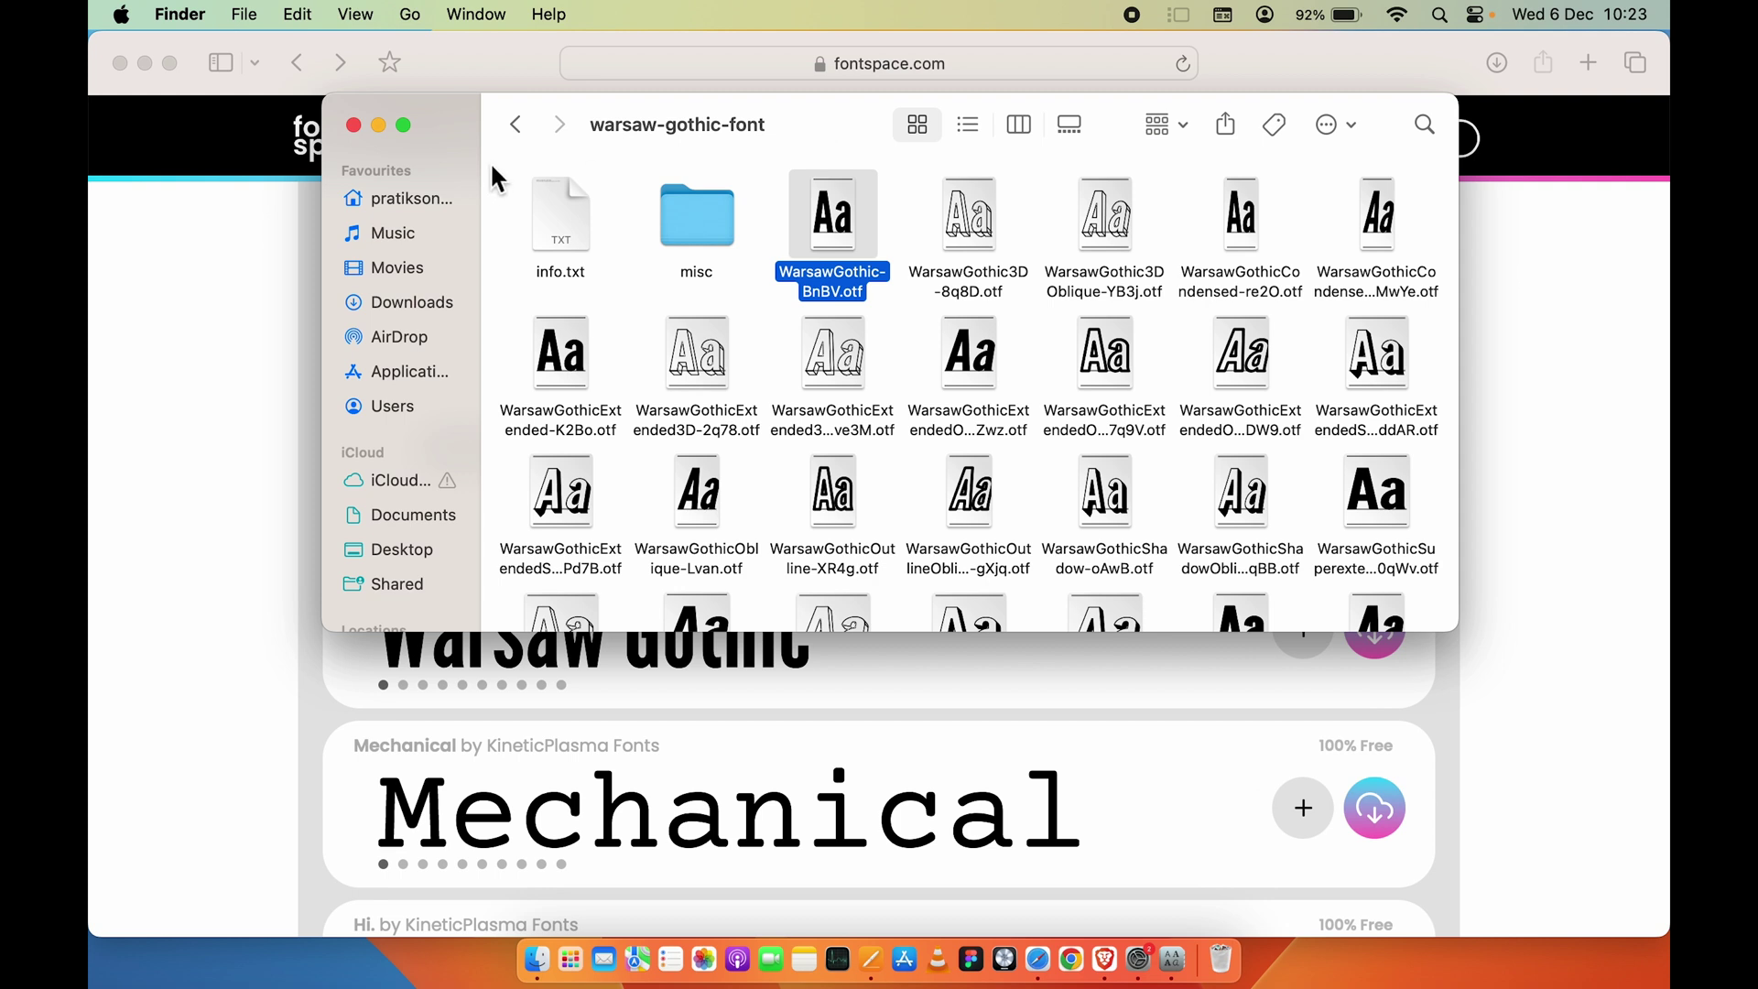
pyautogui.click(517, 125)
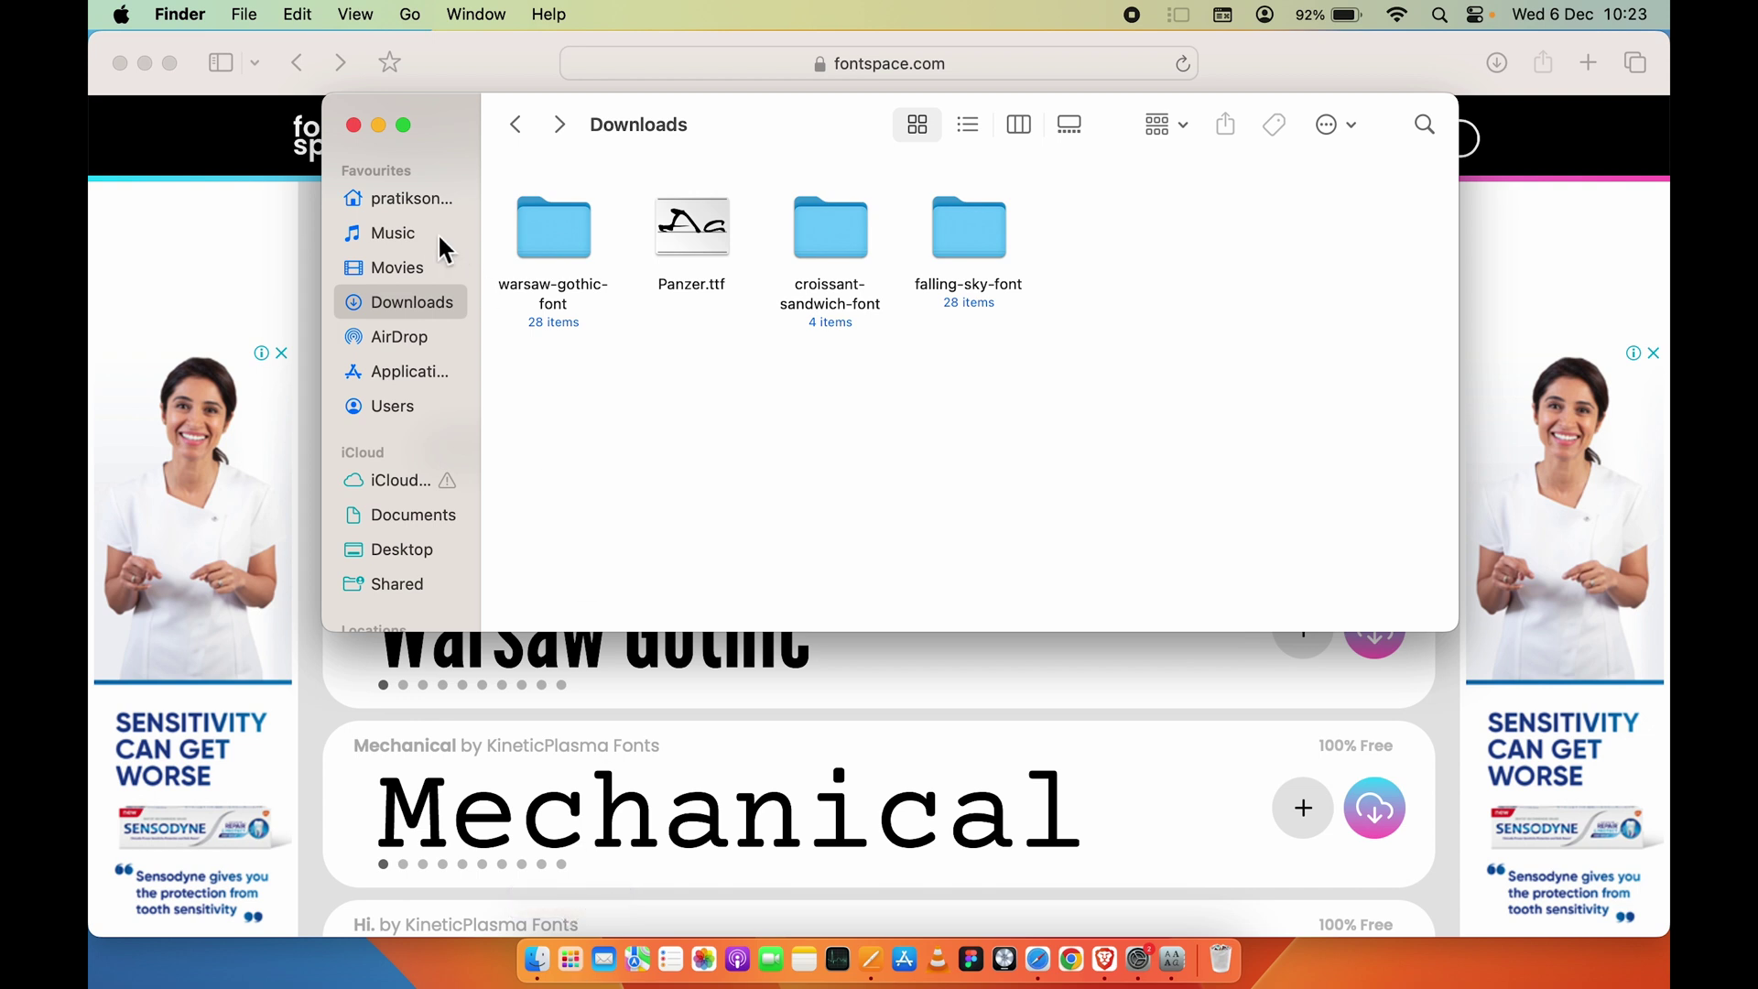
pyautogui.click(378, 125)
pyautogui.click(145, 63)
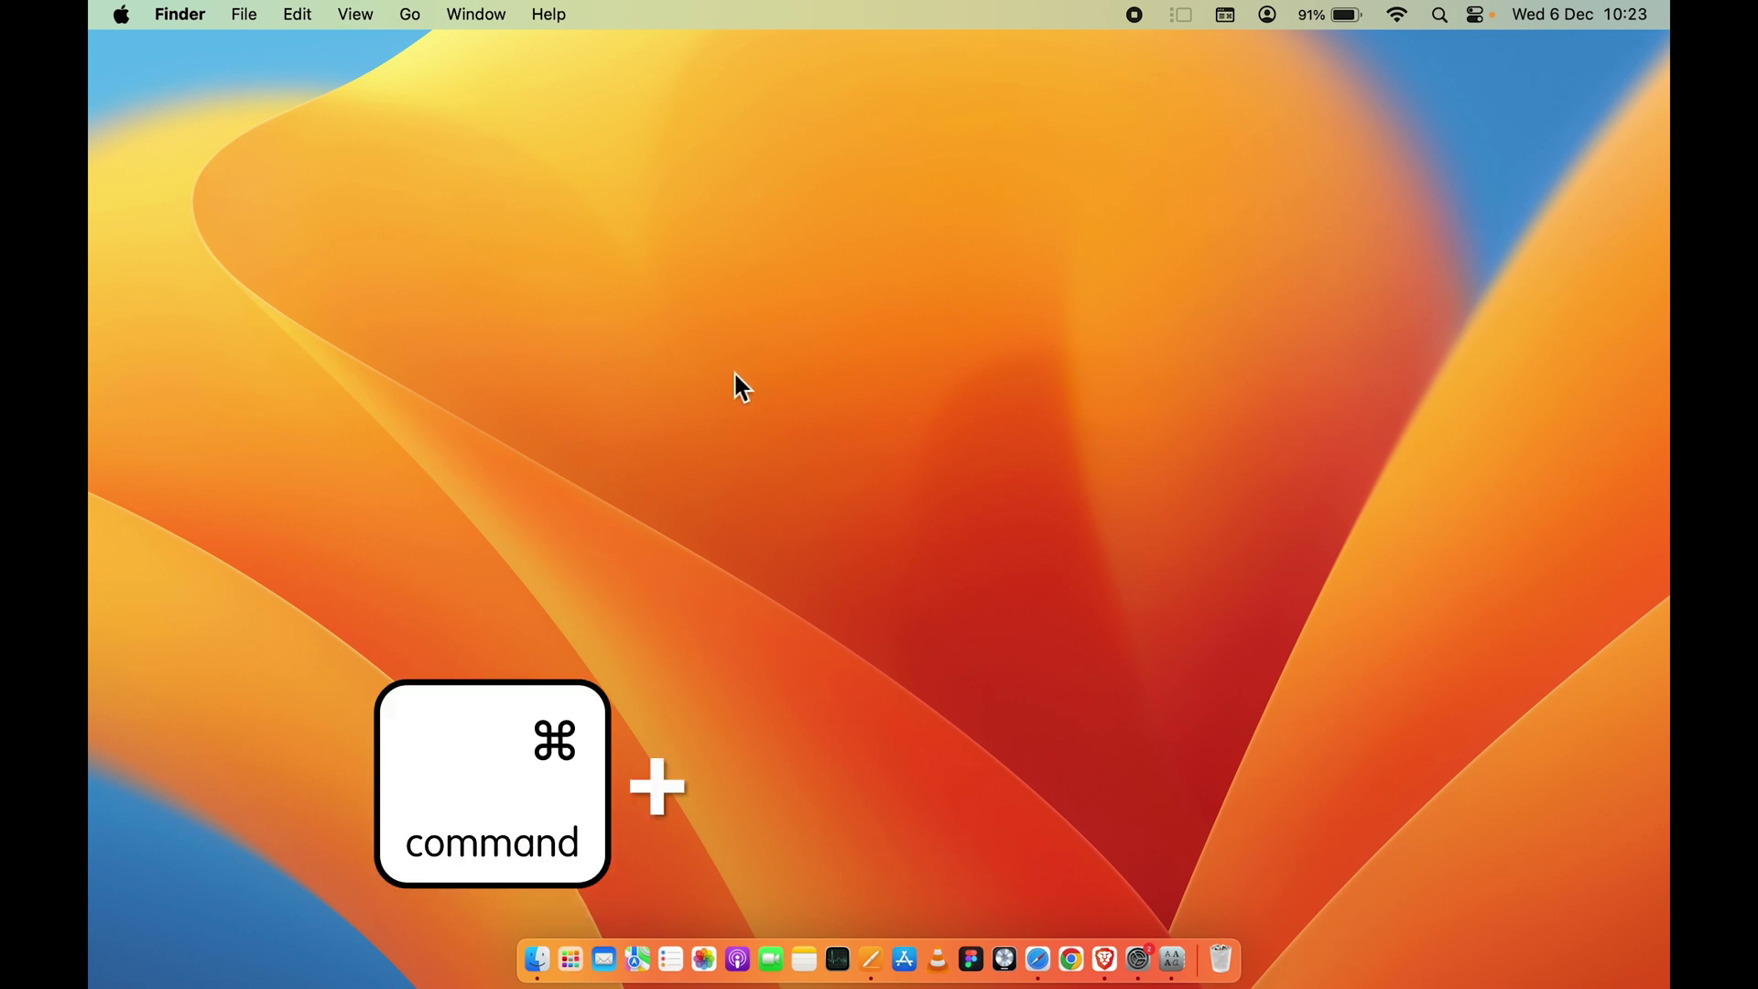
# - Open Launchpad by searching 'launchp' in Spotlight
pyautogui.press('super+space')
pyautogui.write('launchp')
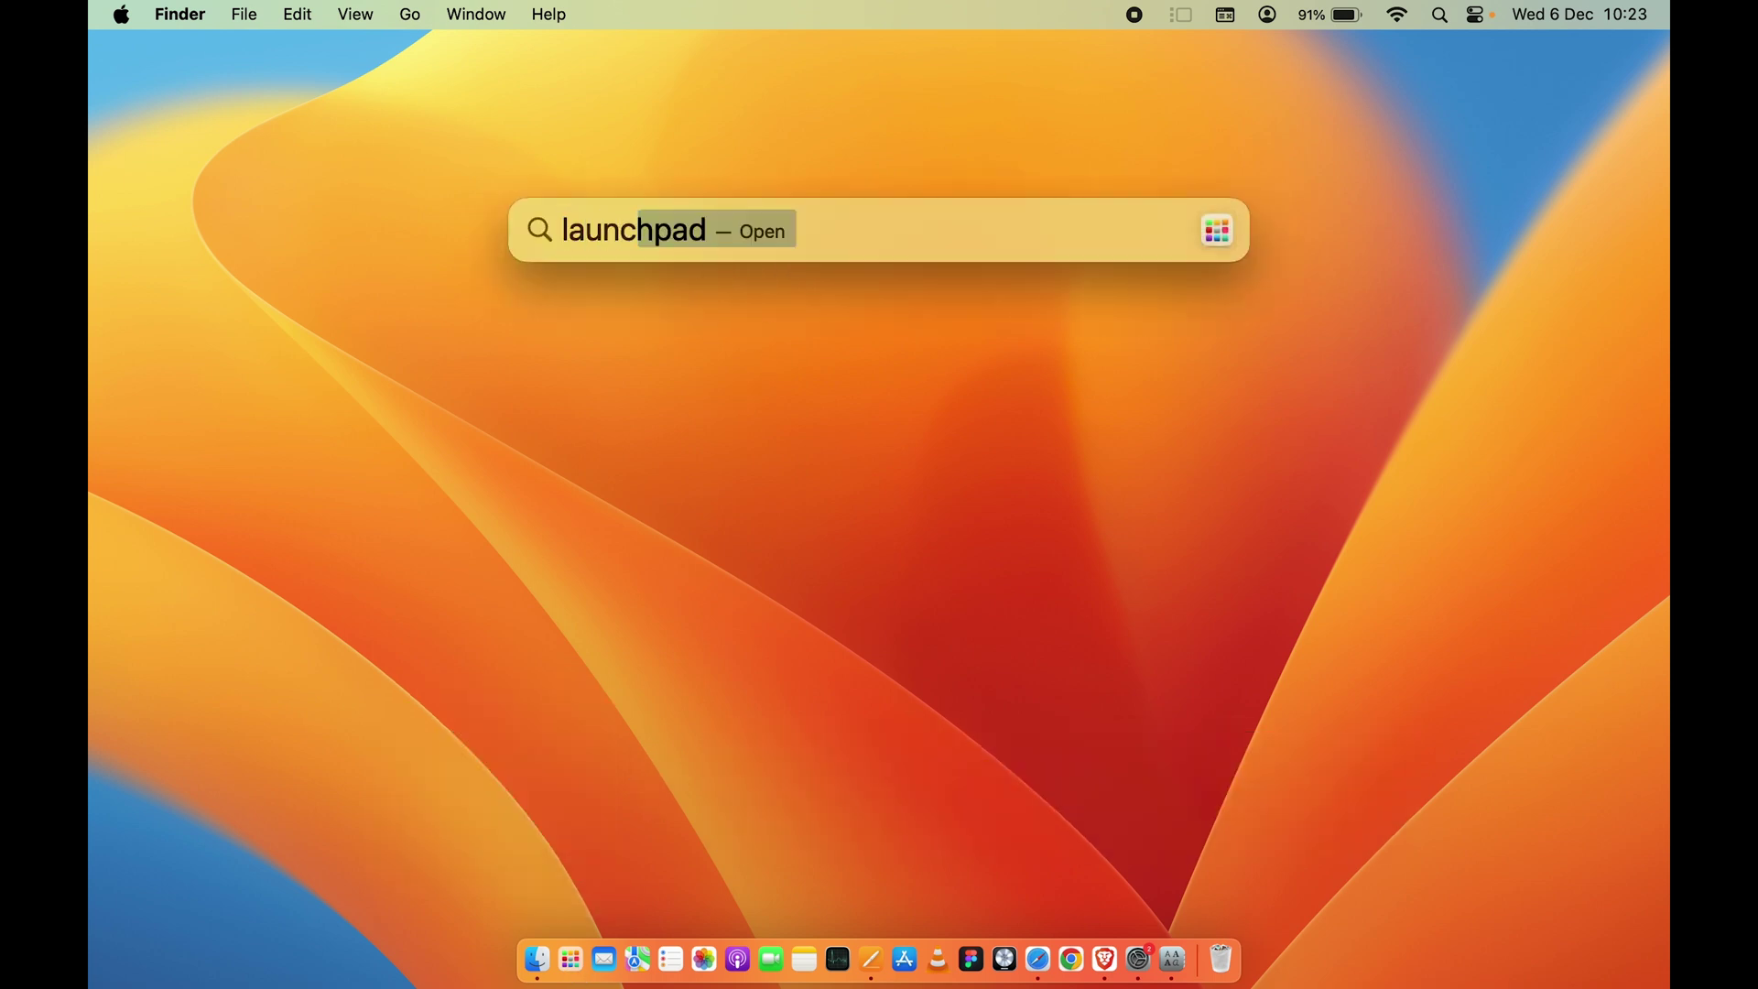
pyautogui.press('Return')
# - Launch Font Book from a 'font' search in Launchpad and move its window into place
pyautogui.click(889, 43)
pyautogui.write('font')
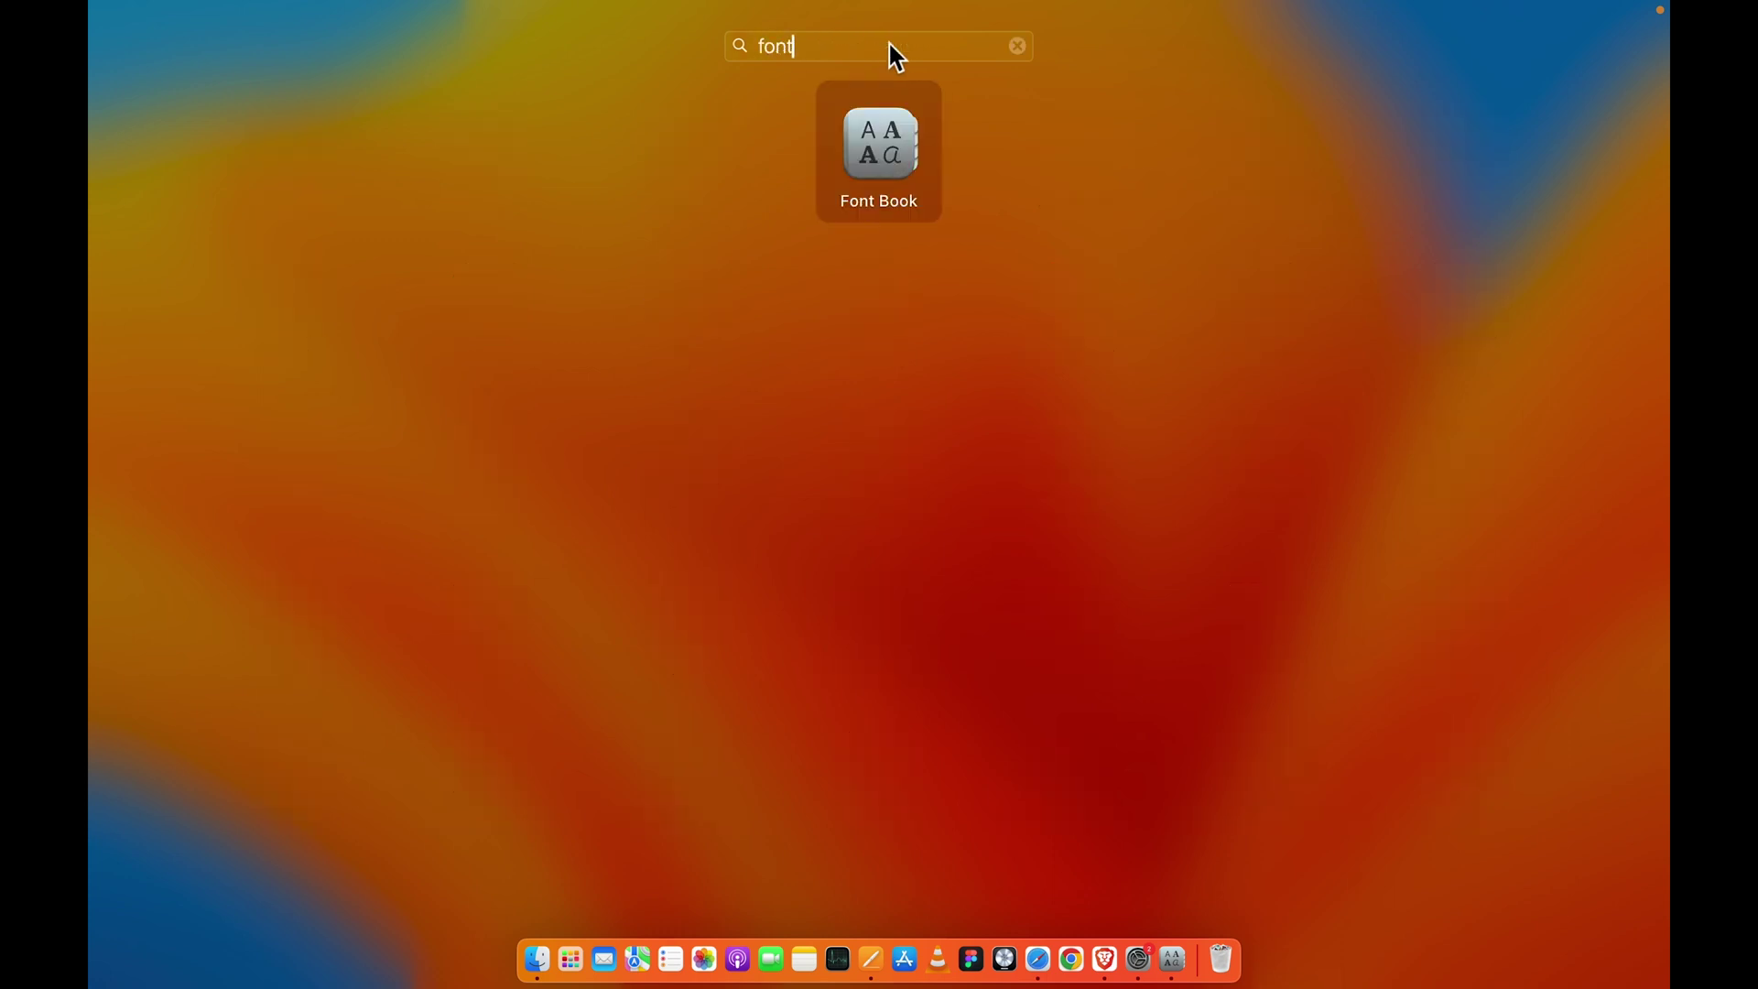
pyautogui.click(870, 172)
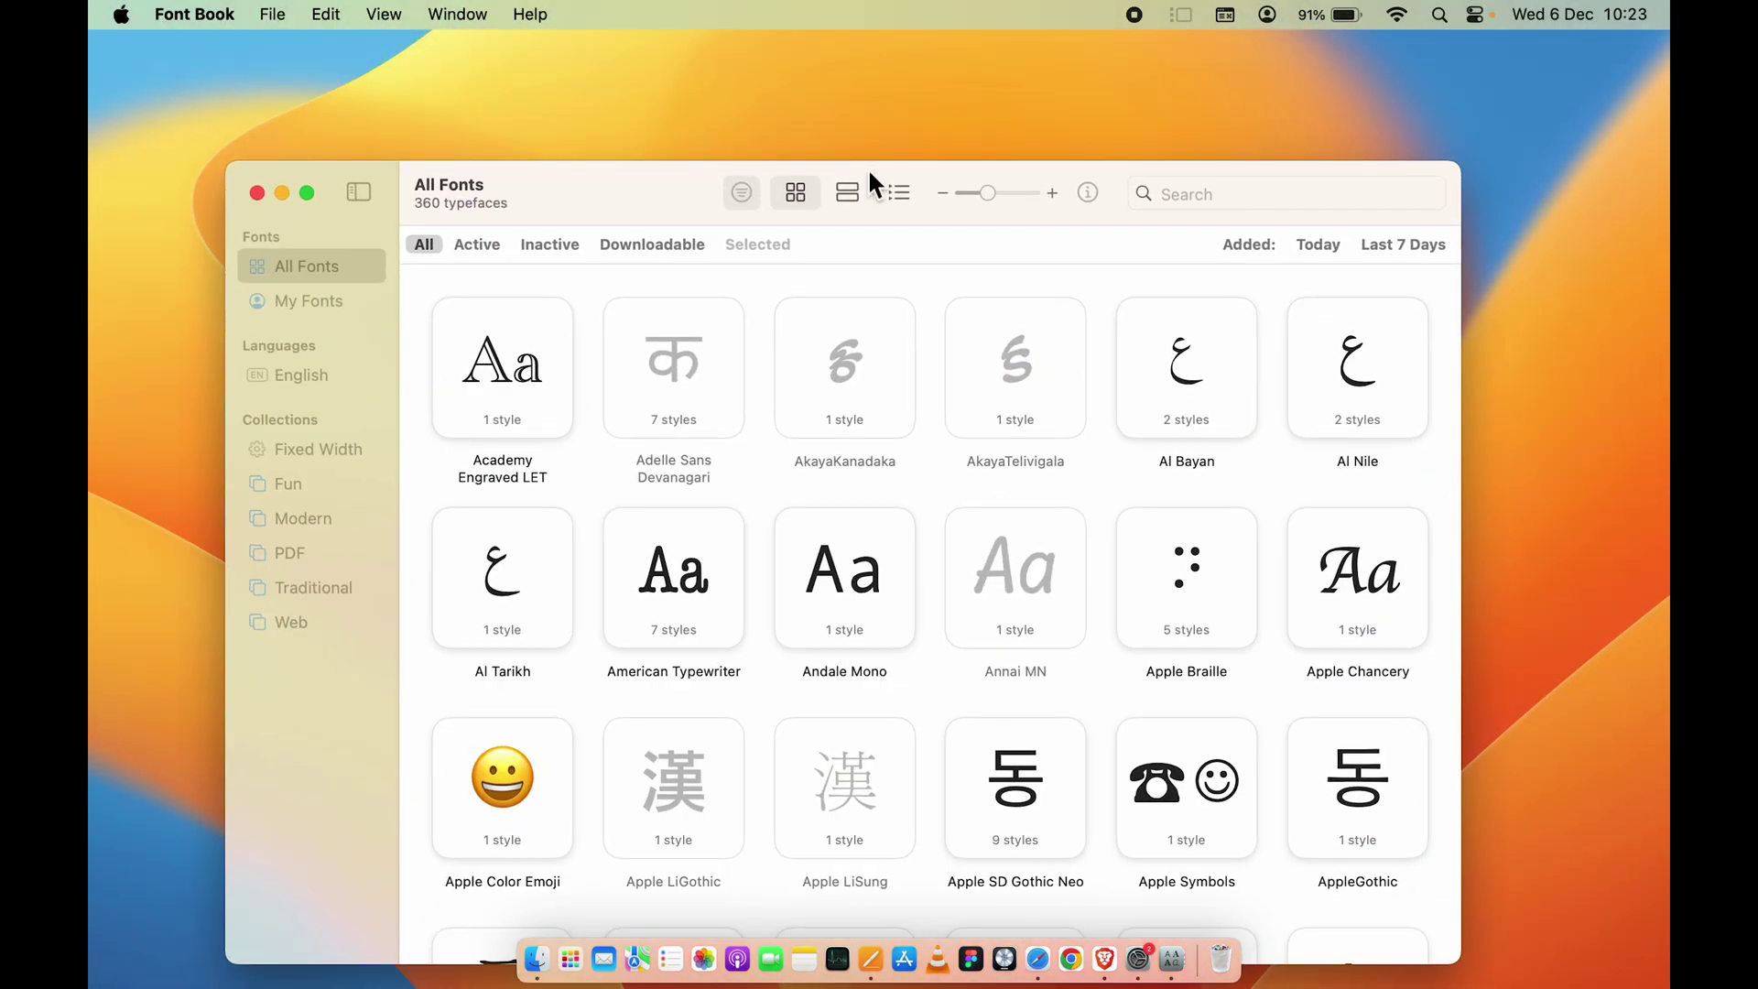
pyautogui.moveTo(608, 110); pyautogui.dragTo(659, 145)
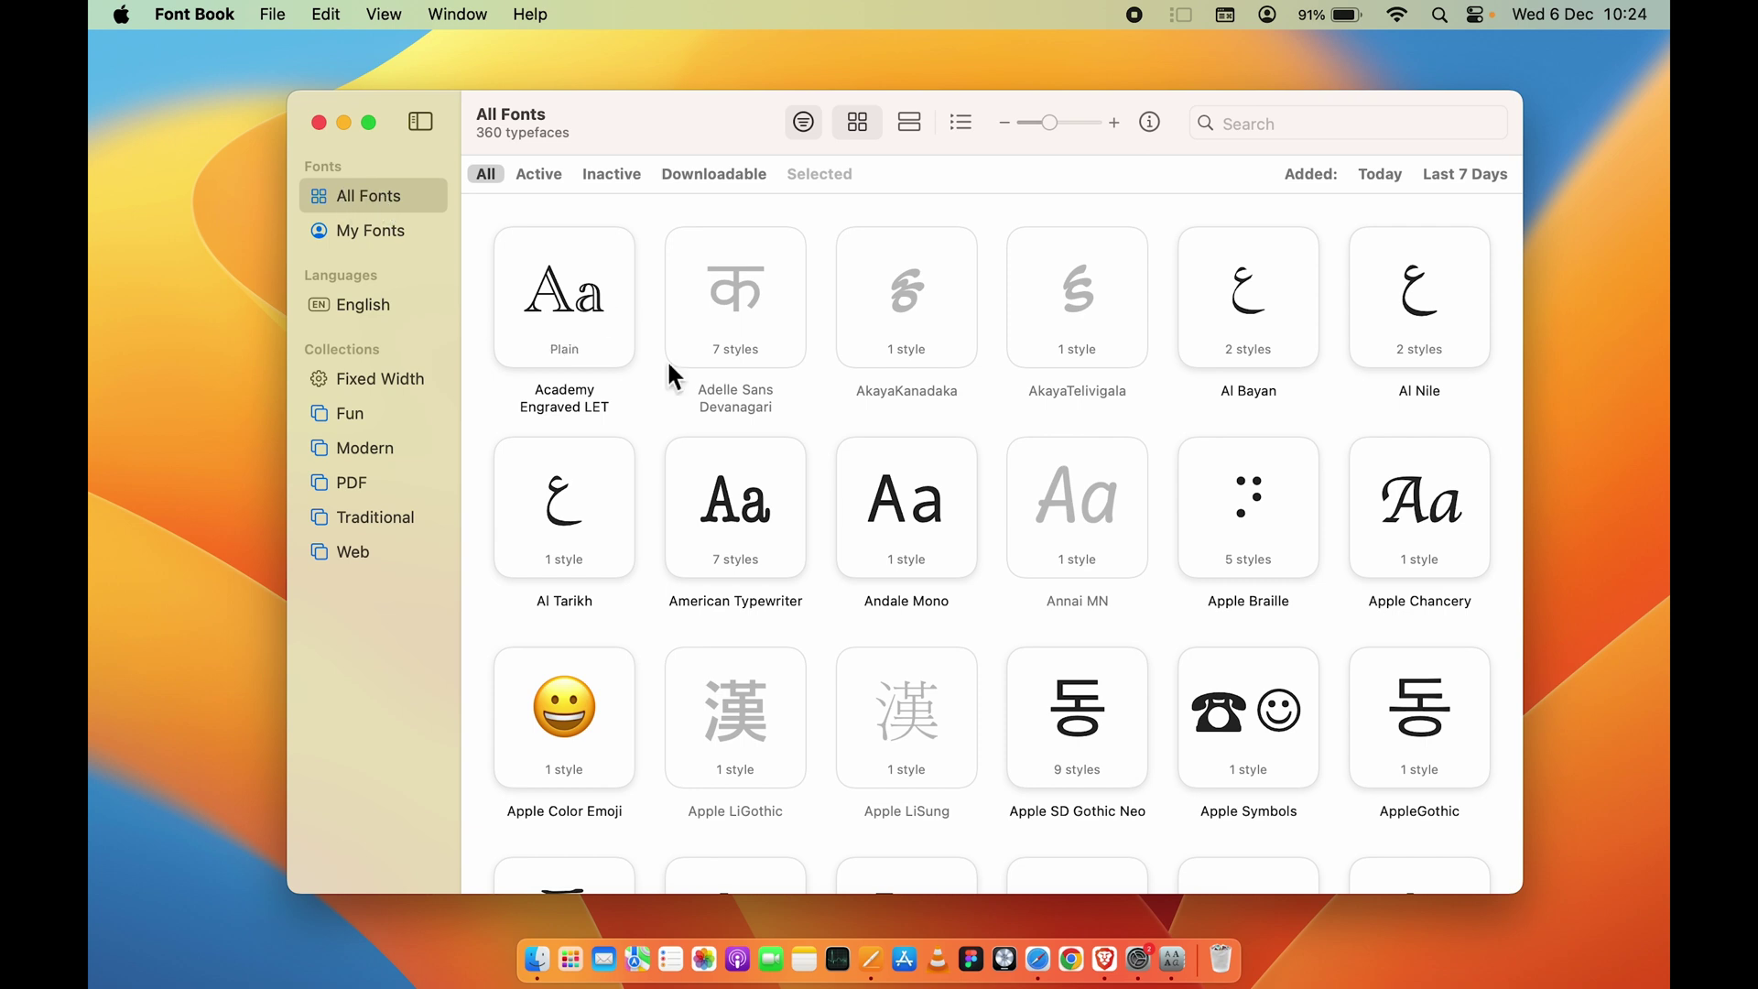
pyautogui.scroll(-2, 830, 552)
pyautogui.scroll(2, 829, 552)
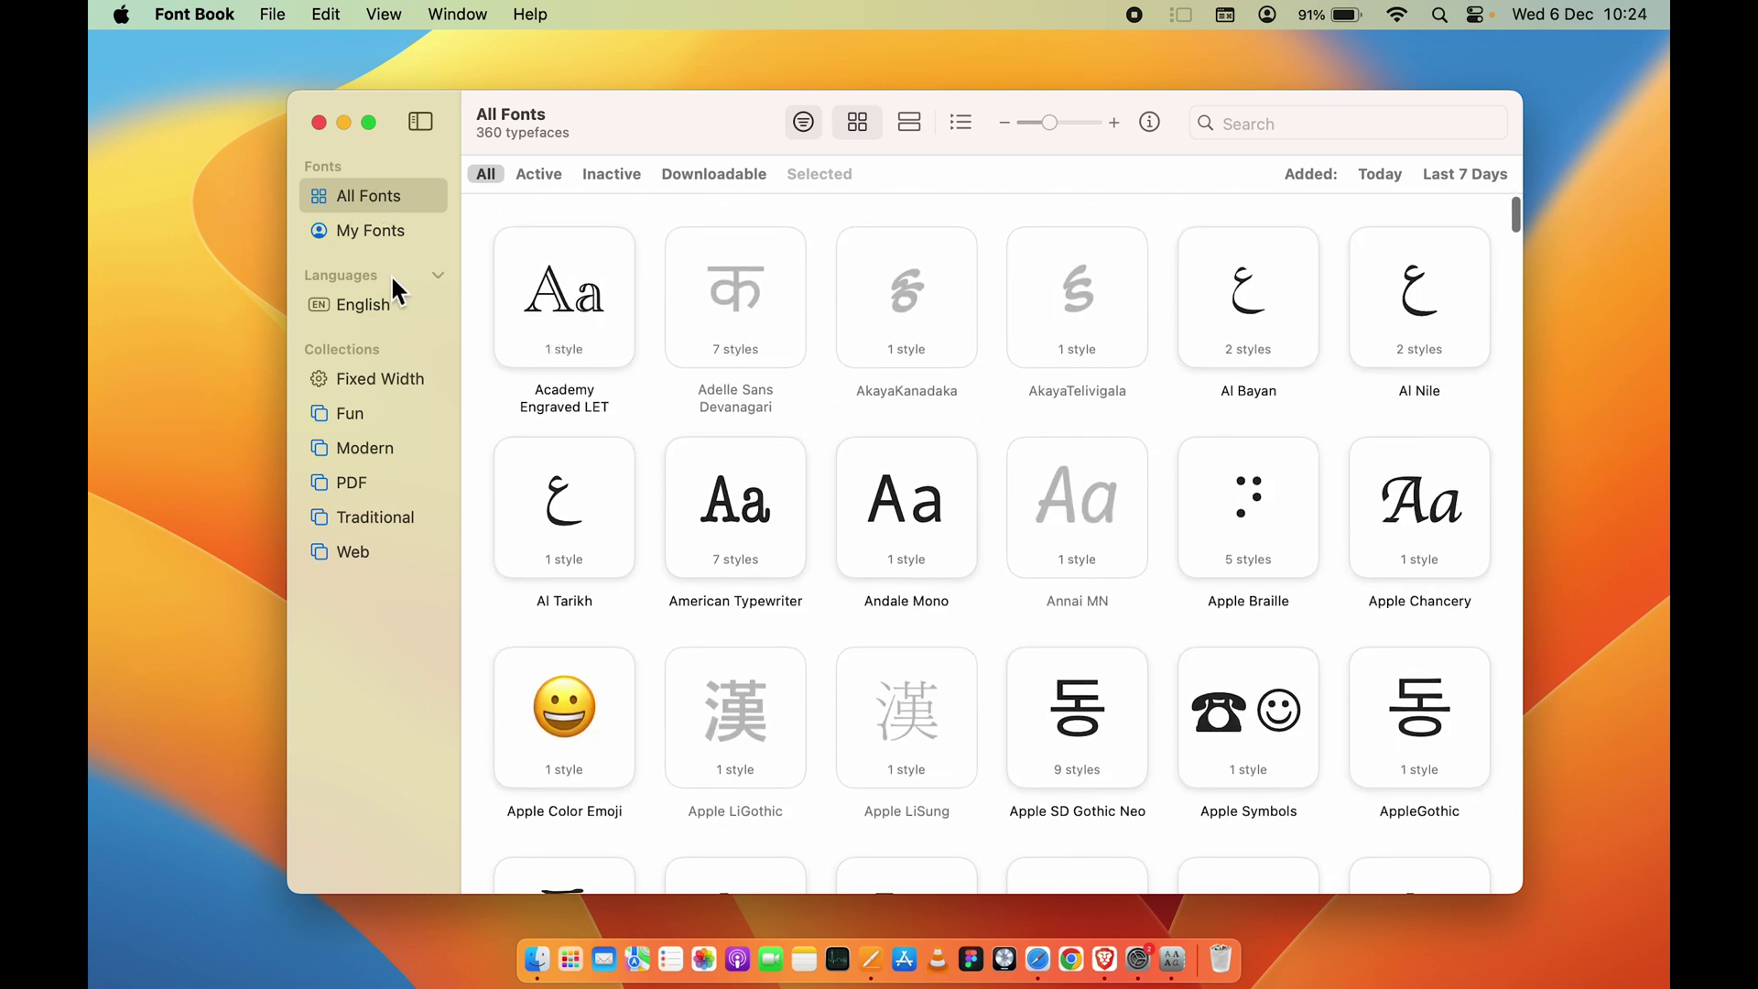
# - Add the warsaw-gothic-font folder to Font Book's My Fonts collection
pyautogui.click(364, 231)
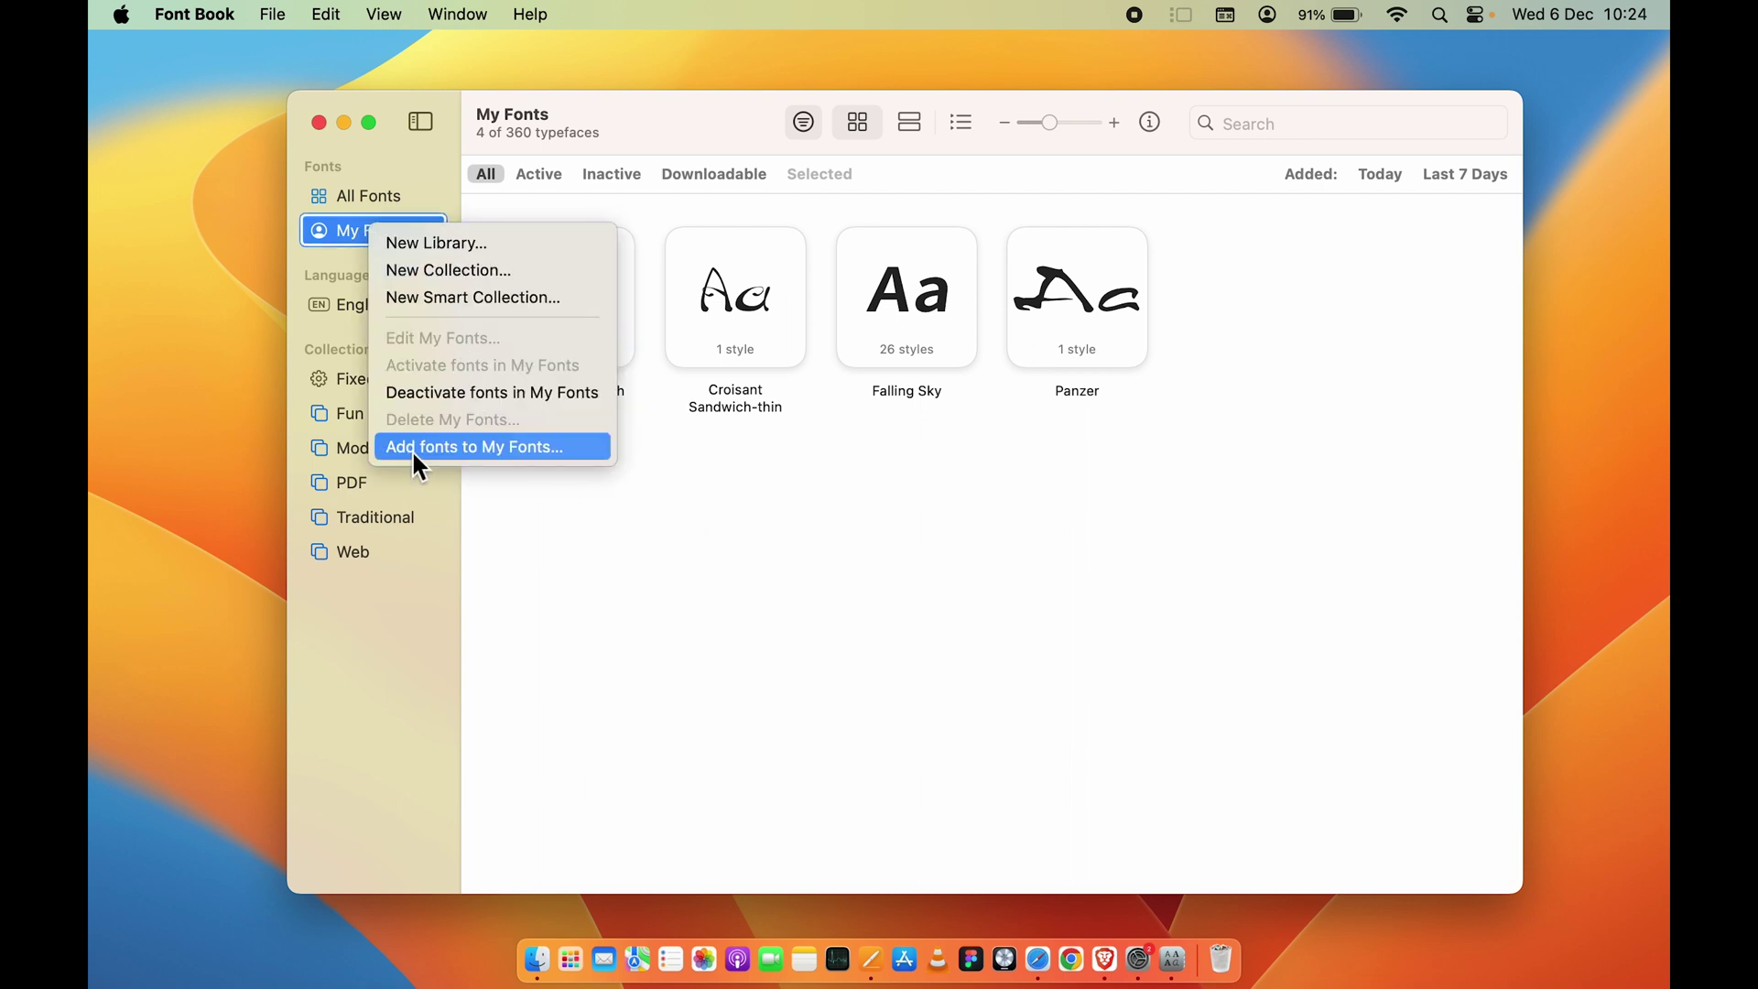
pyautogui.click(547, 449)
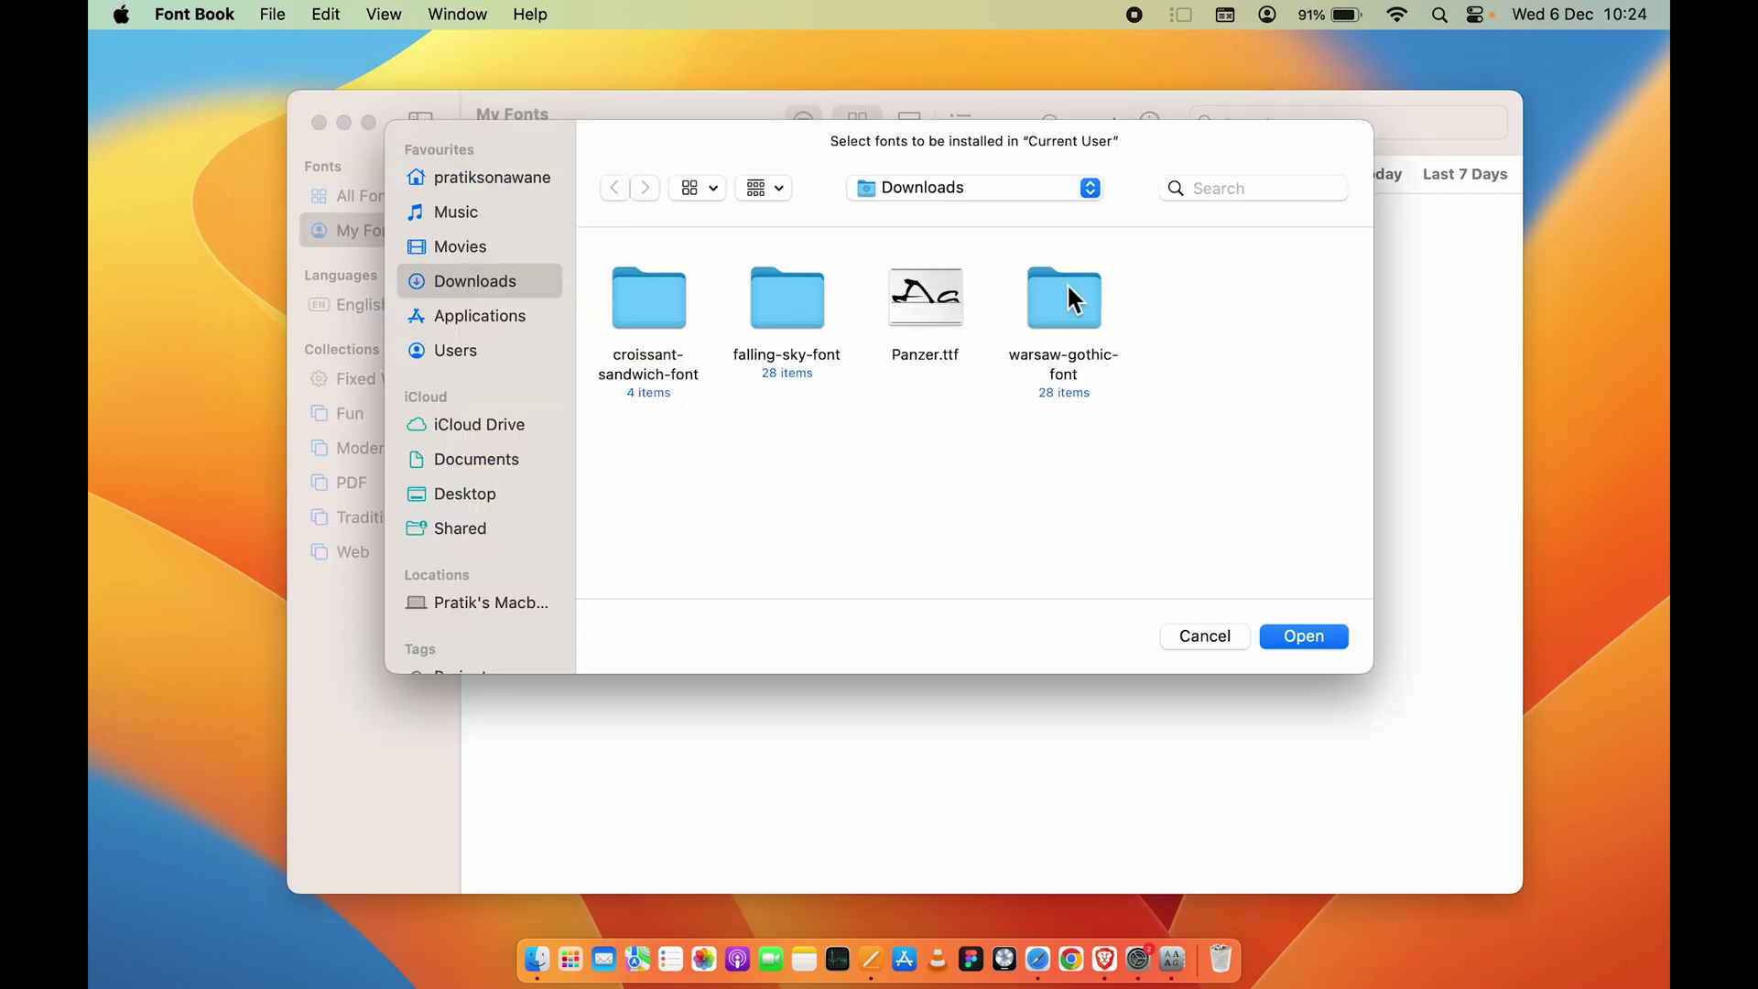
pyautogui.click(1074, 325)
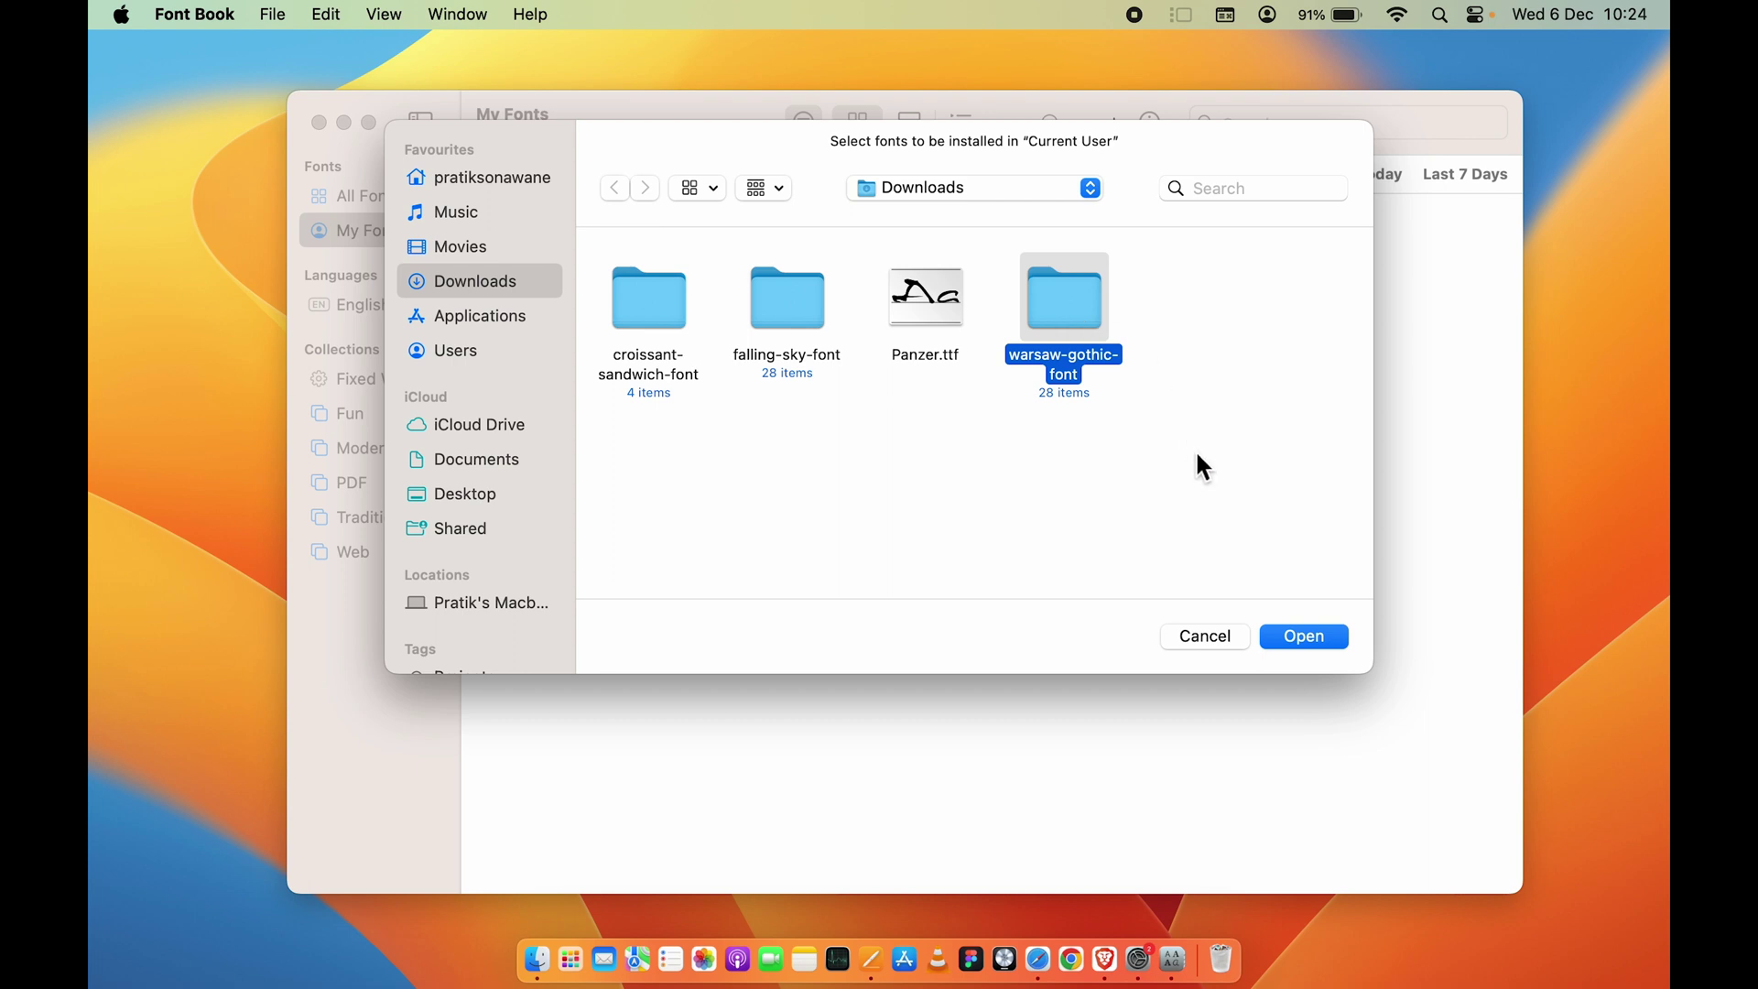
pyautogui.click(1304, 638)
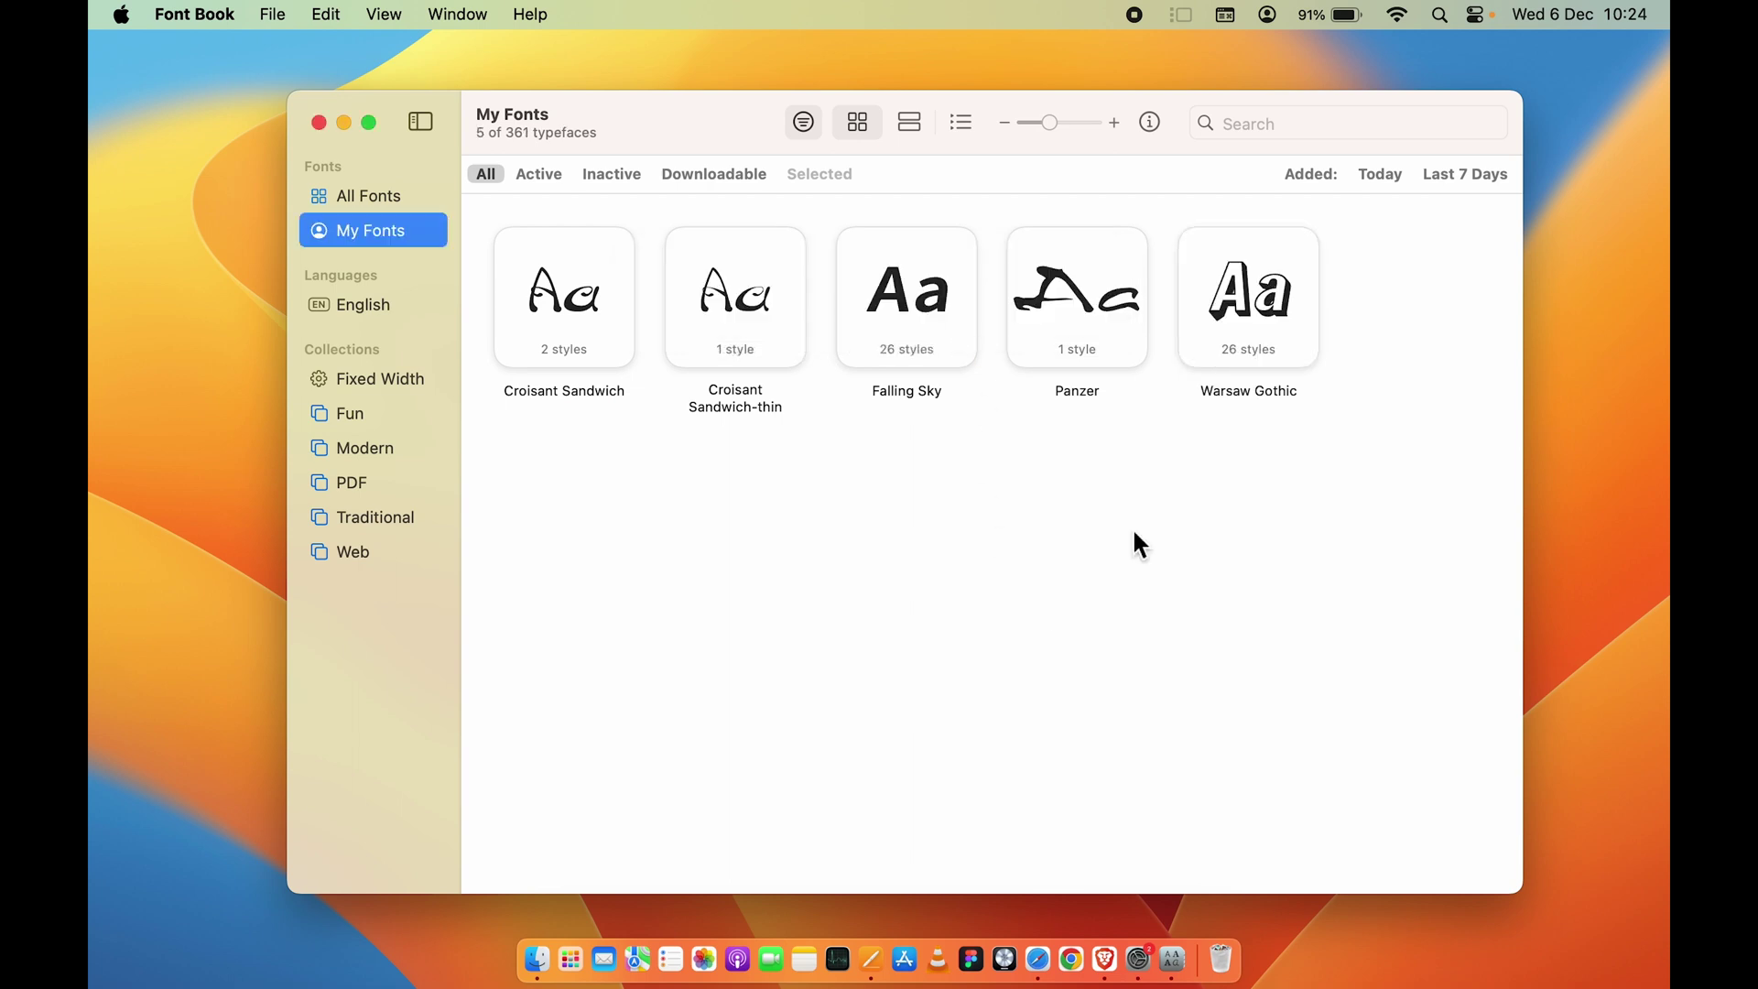
# - Step through the installed Warsaw Gothic style previews, including the outlined variants
pyautogui.moveTo(1215, 249)
pyautogui.click(1302, 351)
pyautogui.click(1302, 351)
pyautogui.click(1302, 351)
pyautogui.click(1302, 351)
pyautogui.click(1302, 351)
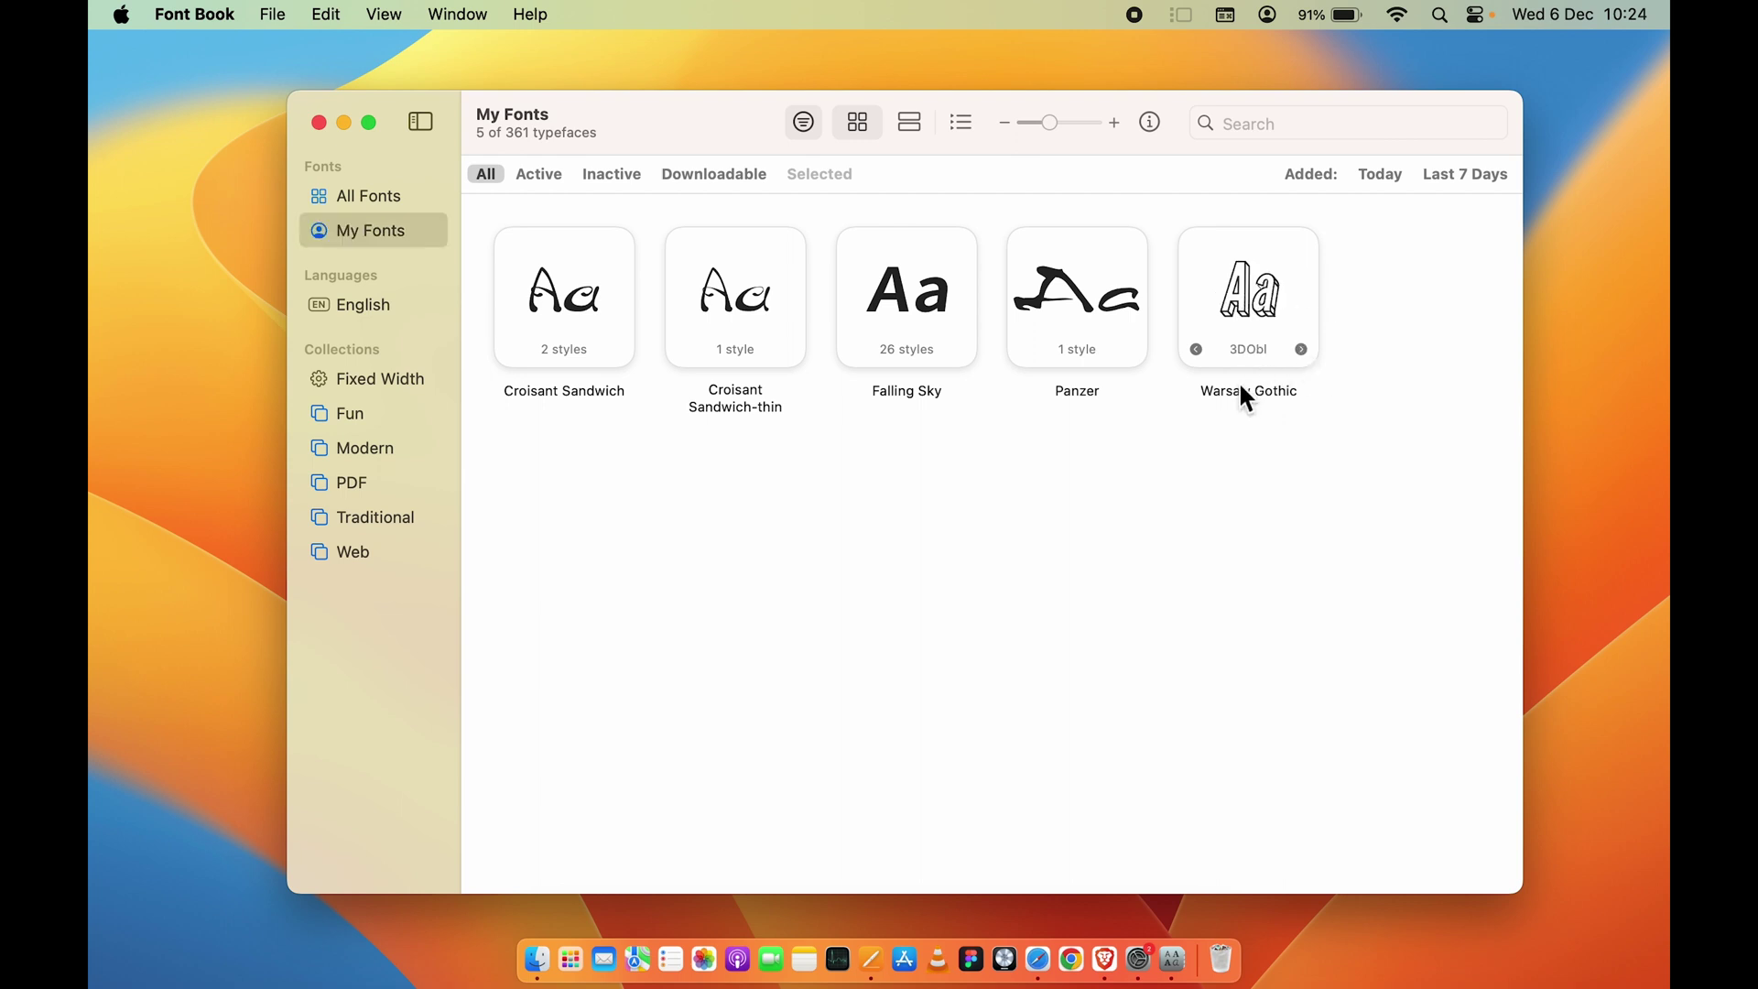
pyautogui.click(1196, 349)
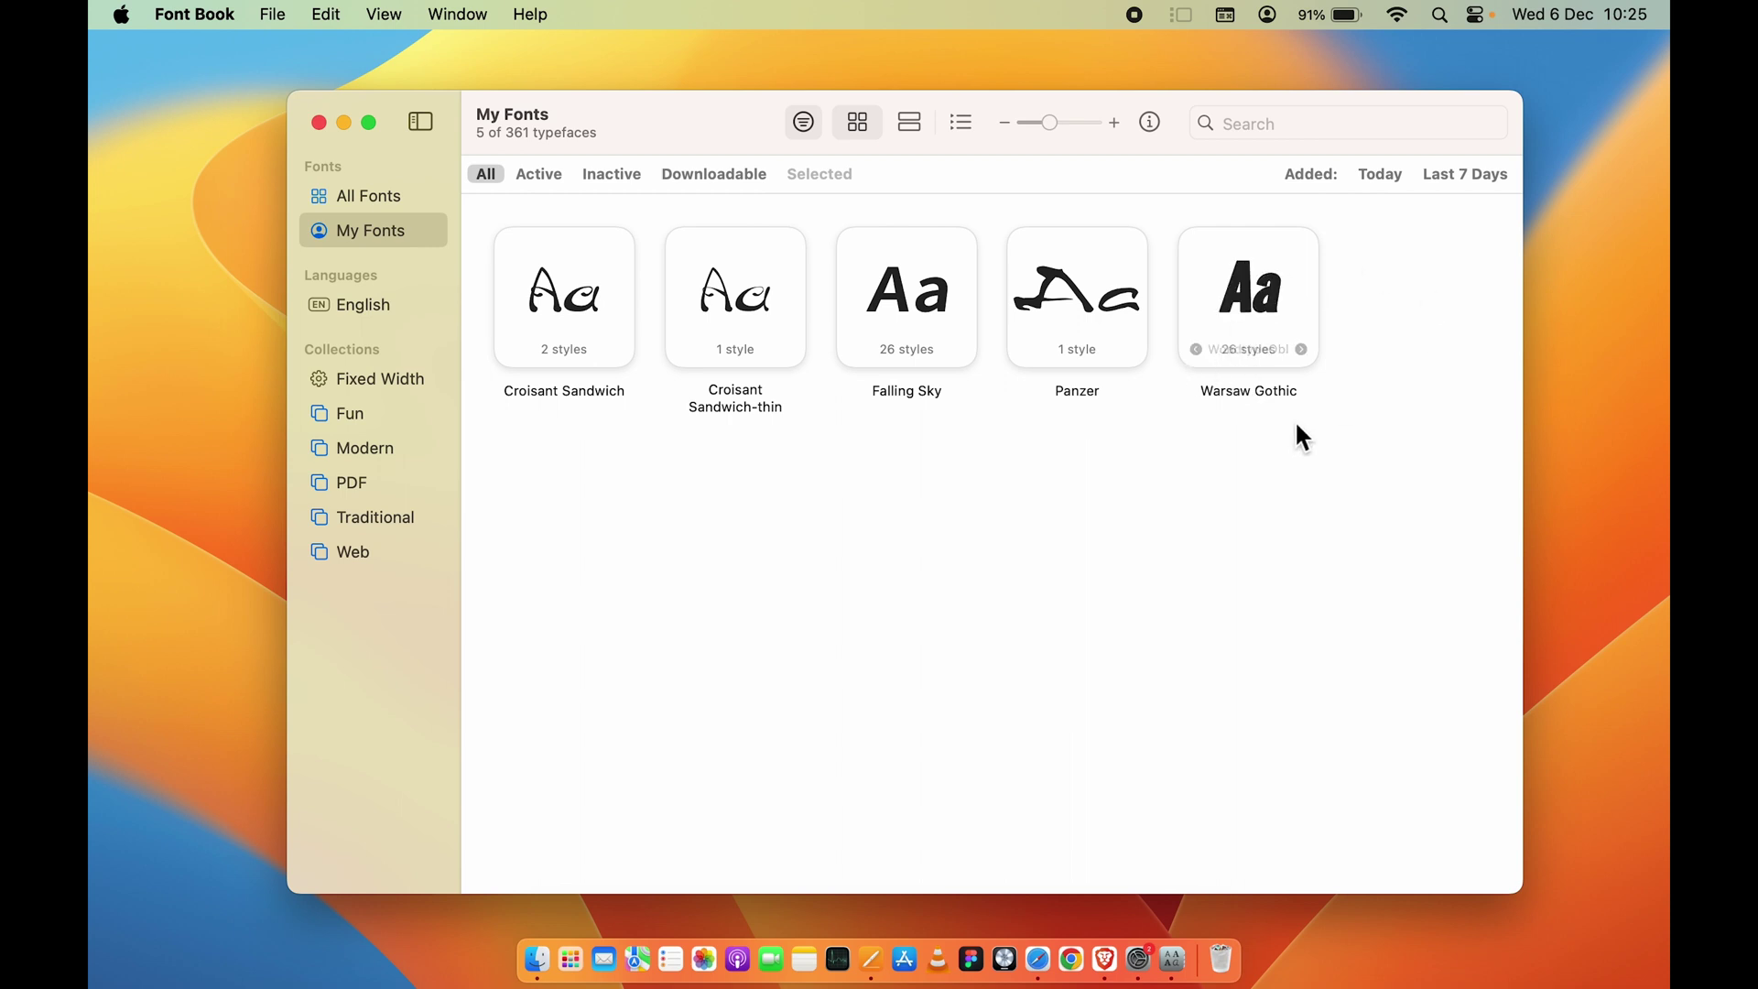
pyautogui.moveTo(1252, 256)
# - Return to Pages, select all of 'House of Tech English', and browse the font list
pyautogui.click(871, 960)
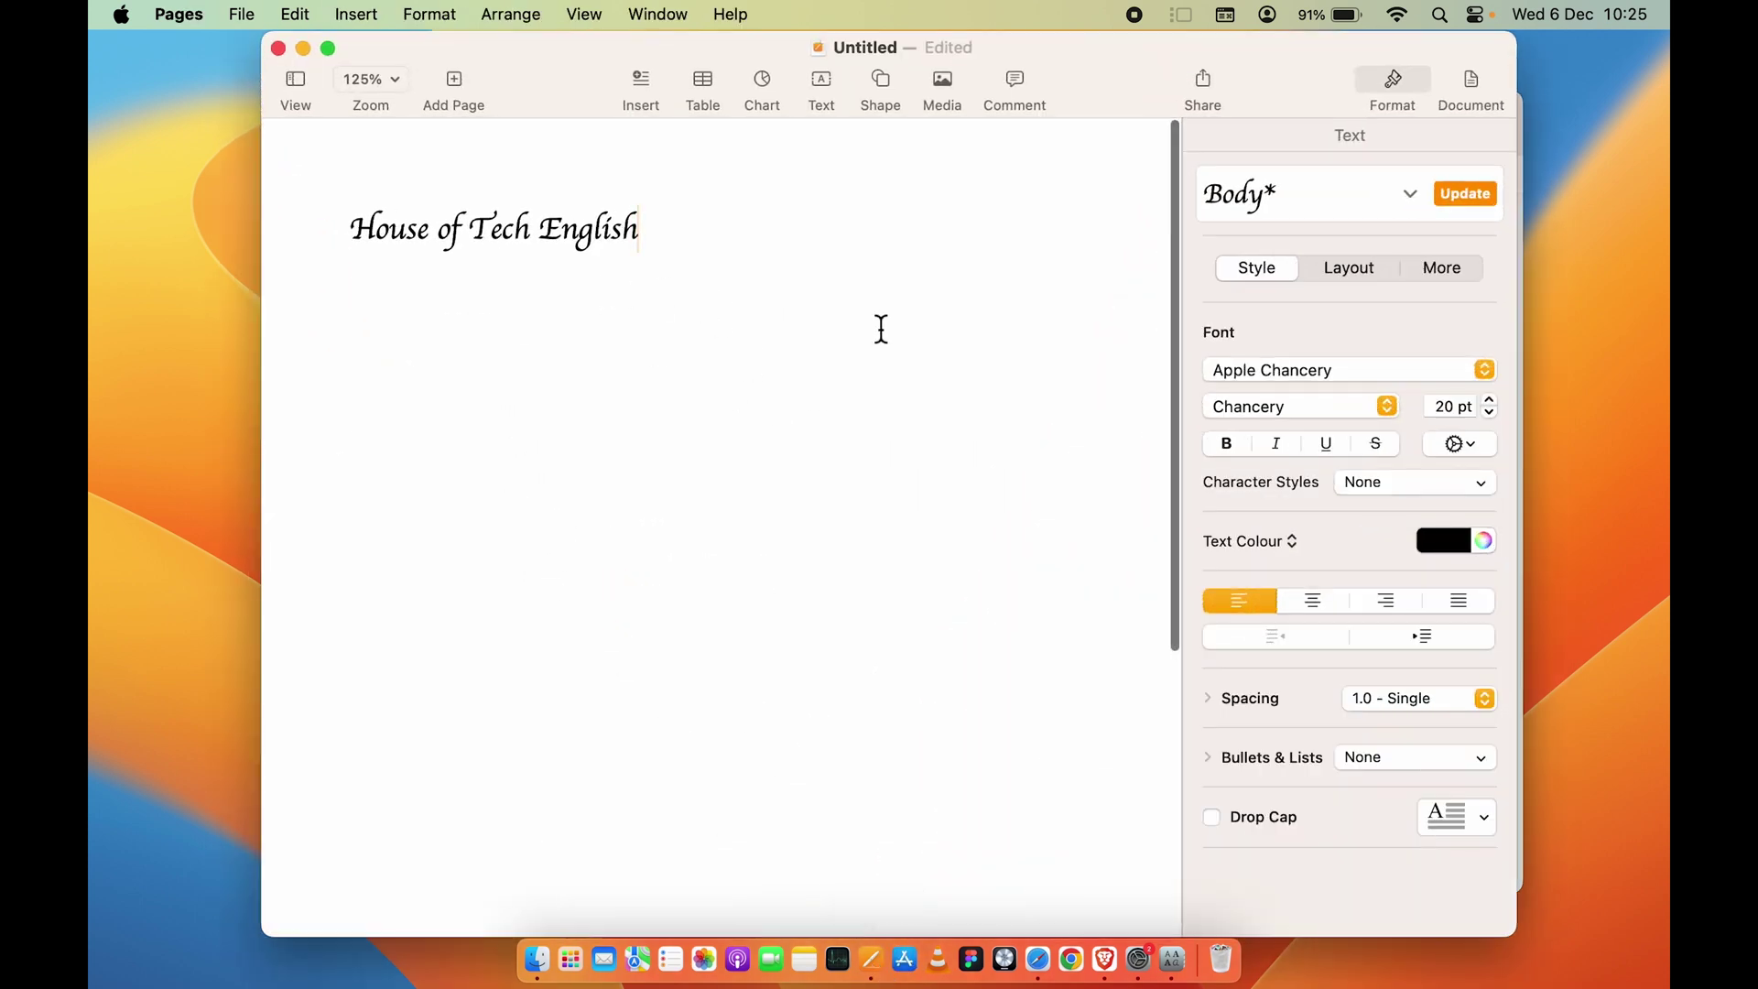
pyautogui.click(465, 233)
pyautogui.press('super+a')
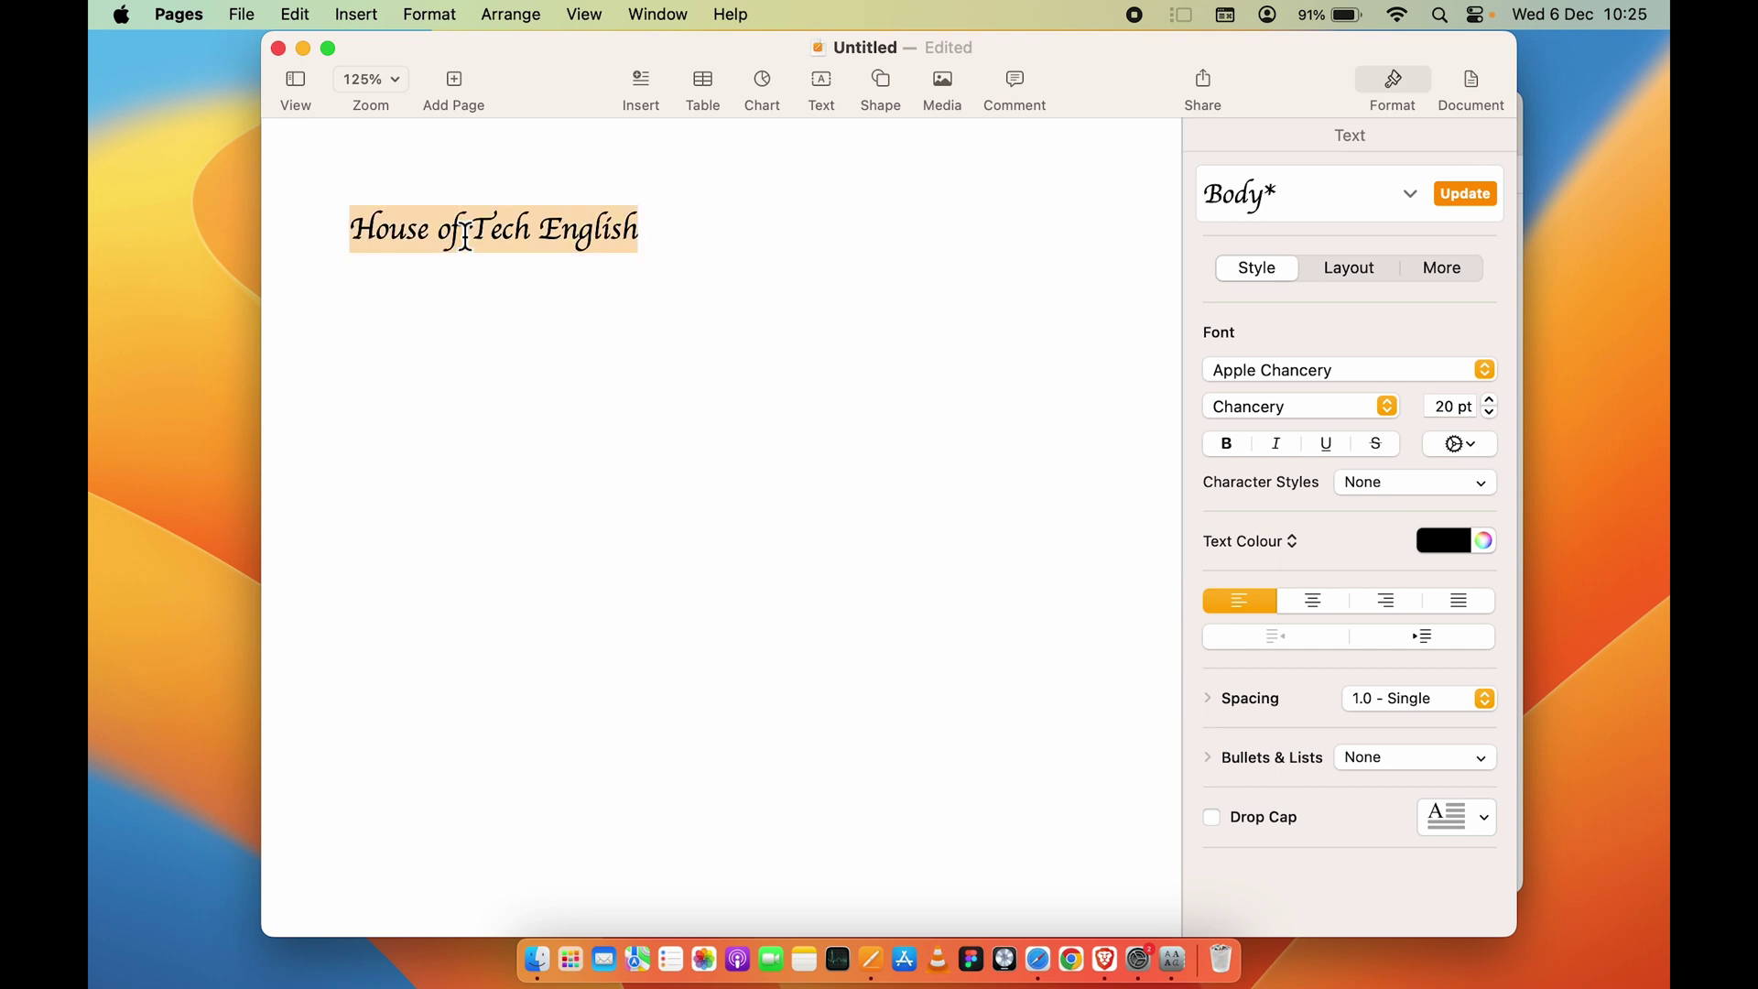
pyautogui.click(1392, 370)
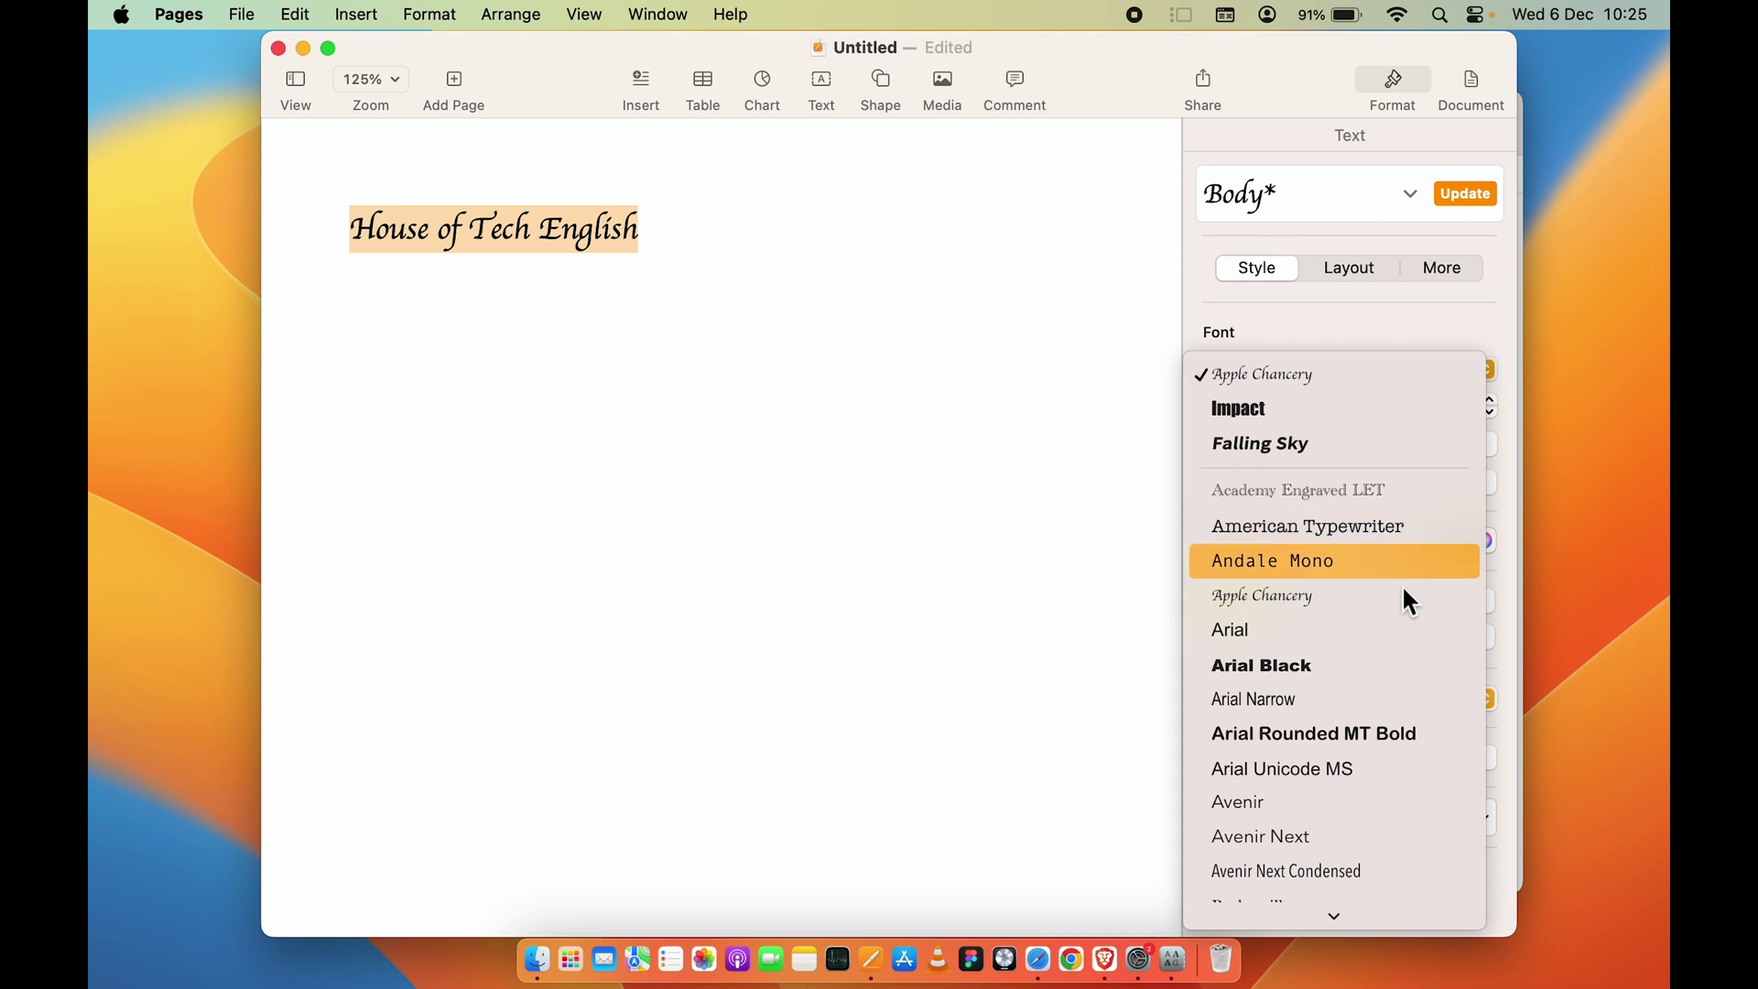
pyautogui.scroll(-5, 1397, 604)
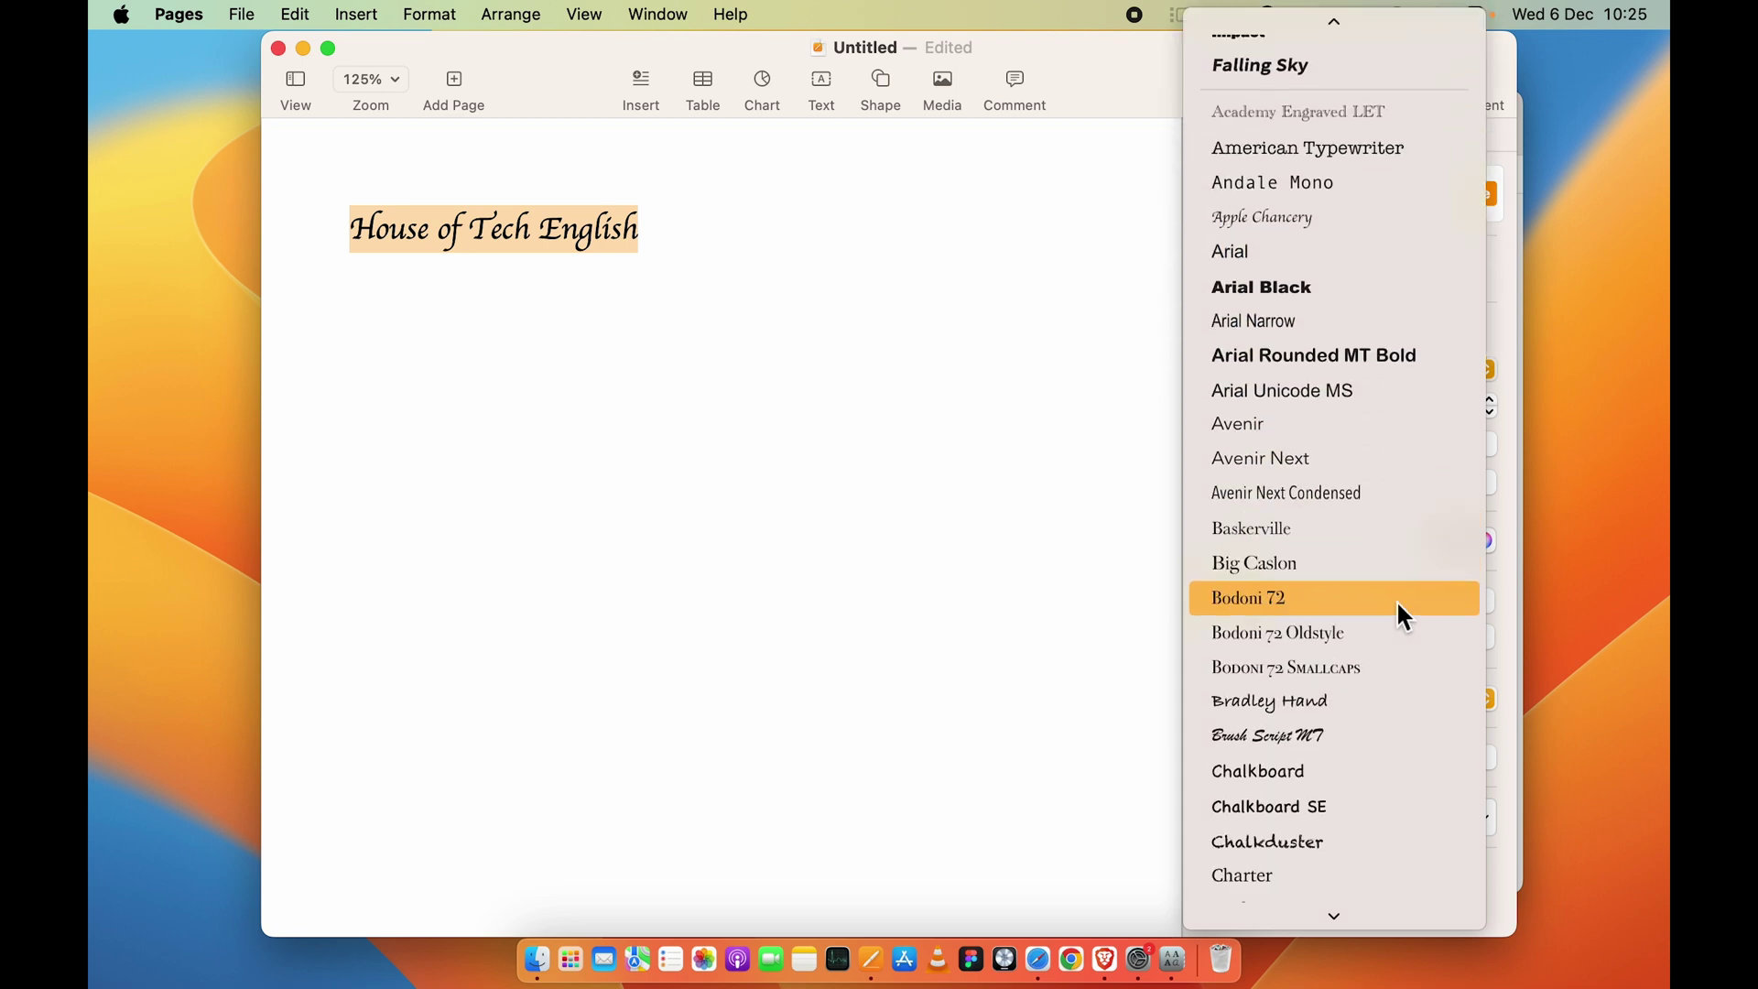
pyautogui.scroll(-1, 1364, 732)
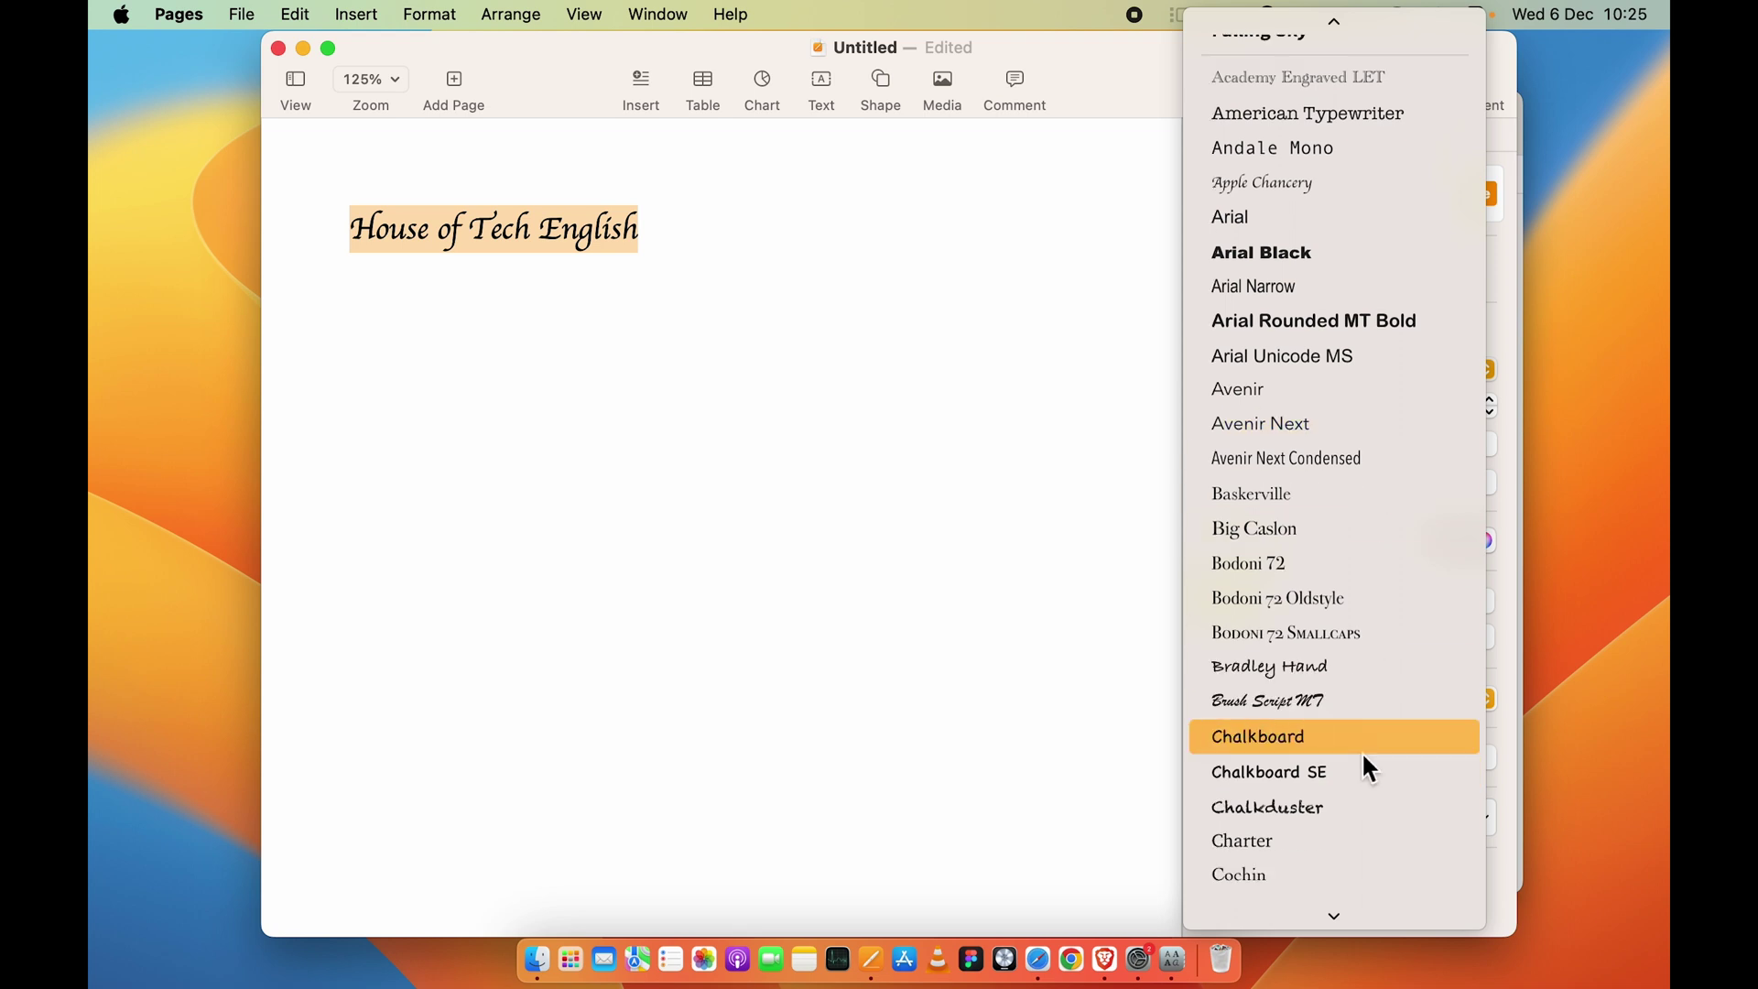
pyautogui.scroll(-8, 1360, 751)
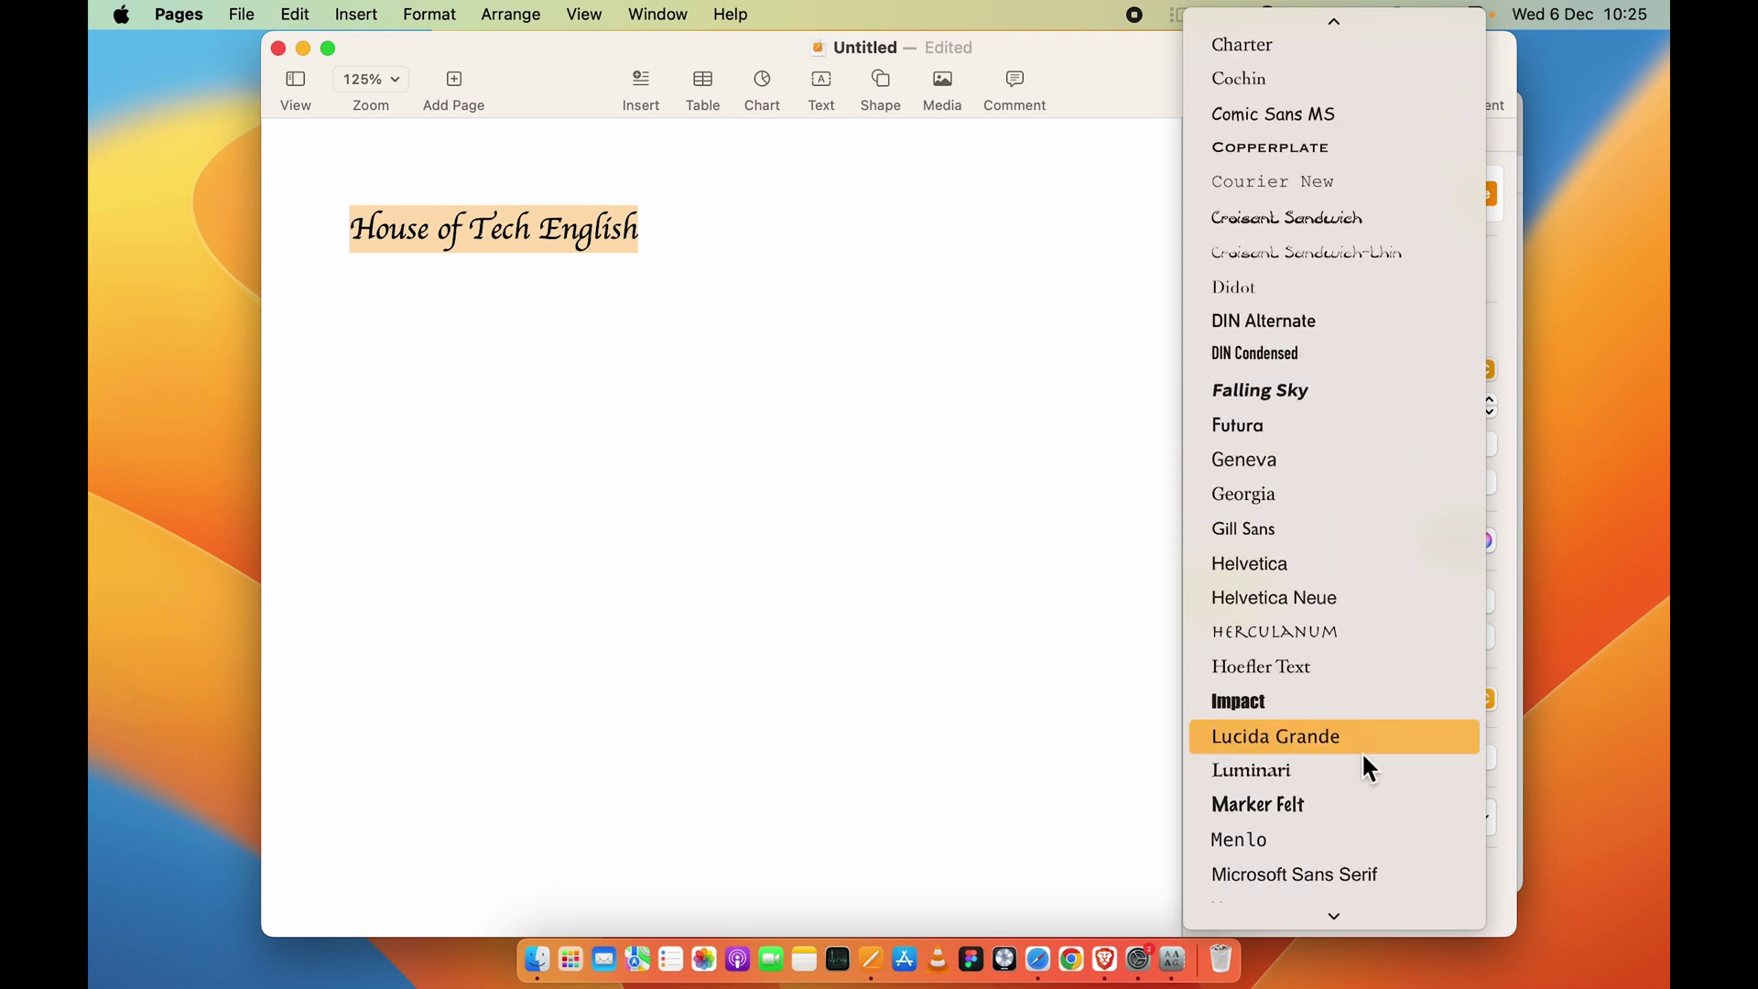
pyautogui.click(884, 528)
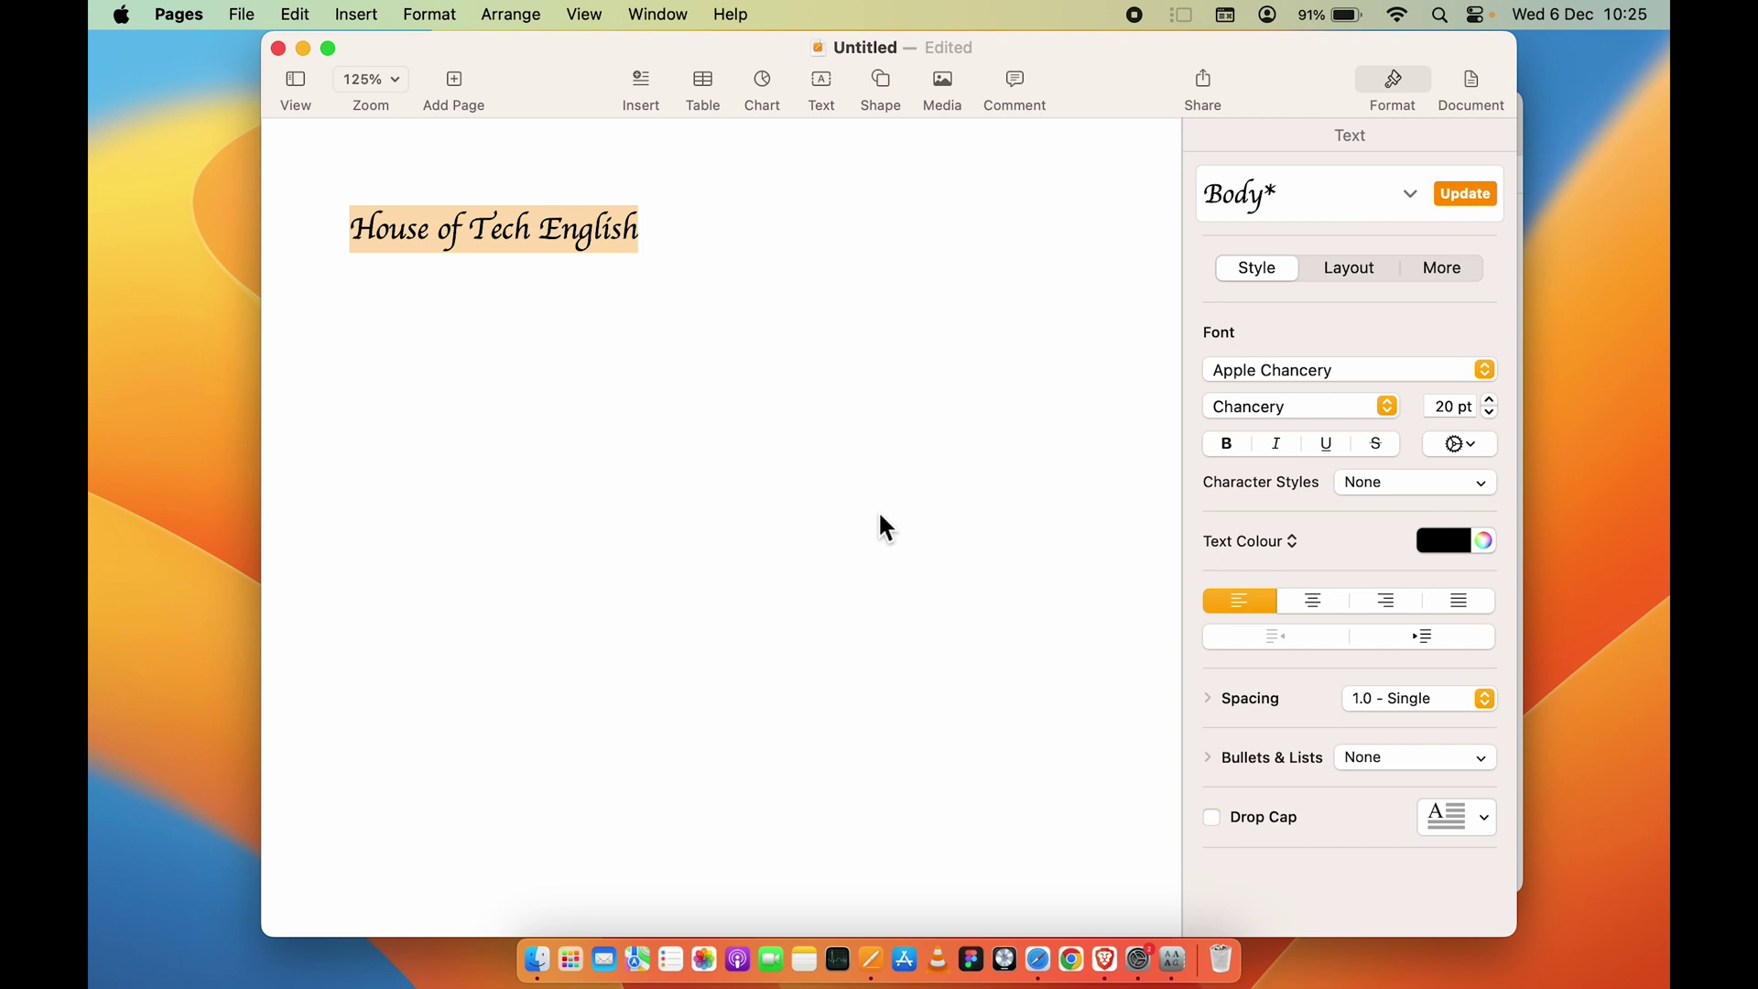
# - Browse the font list again, leaving Apple Chancery unchanged, then start a new document
pyautogui.click(1408, 365)
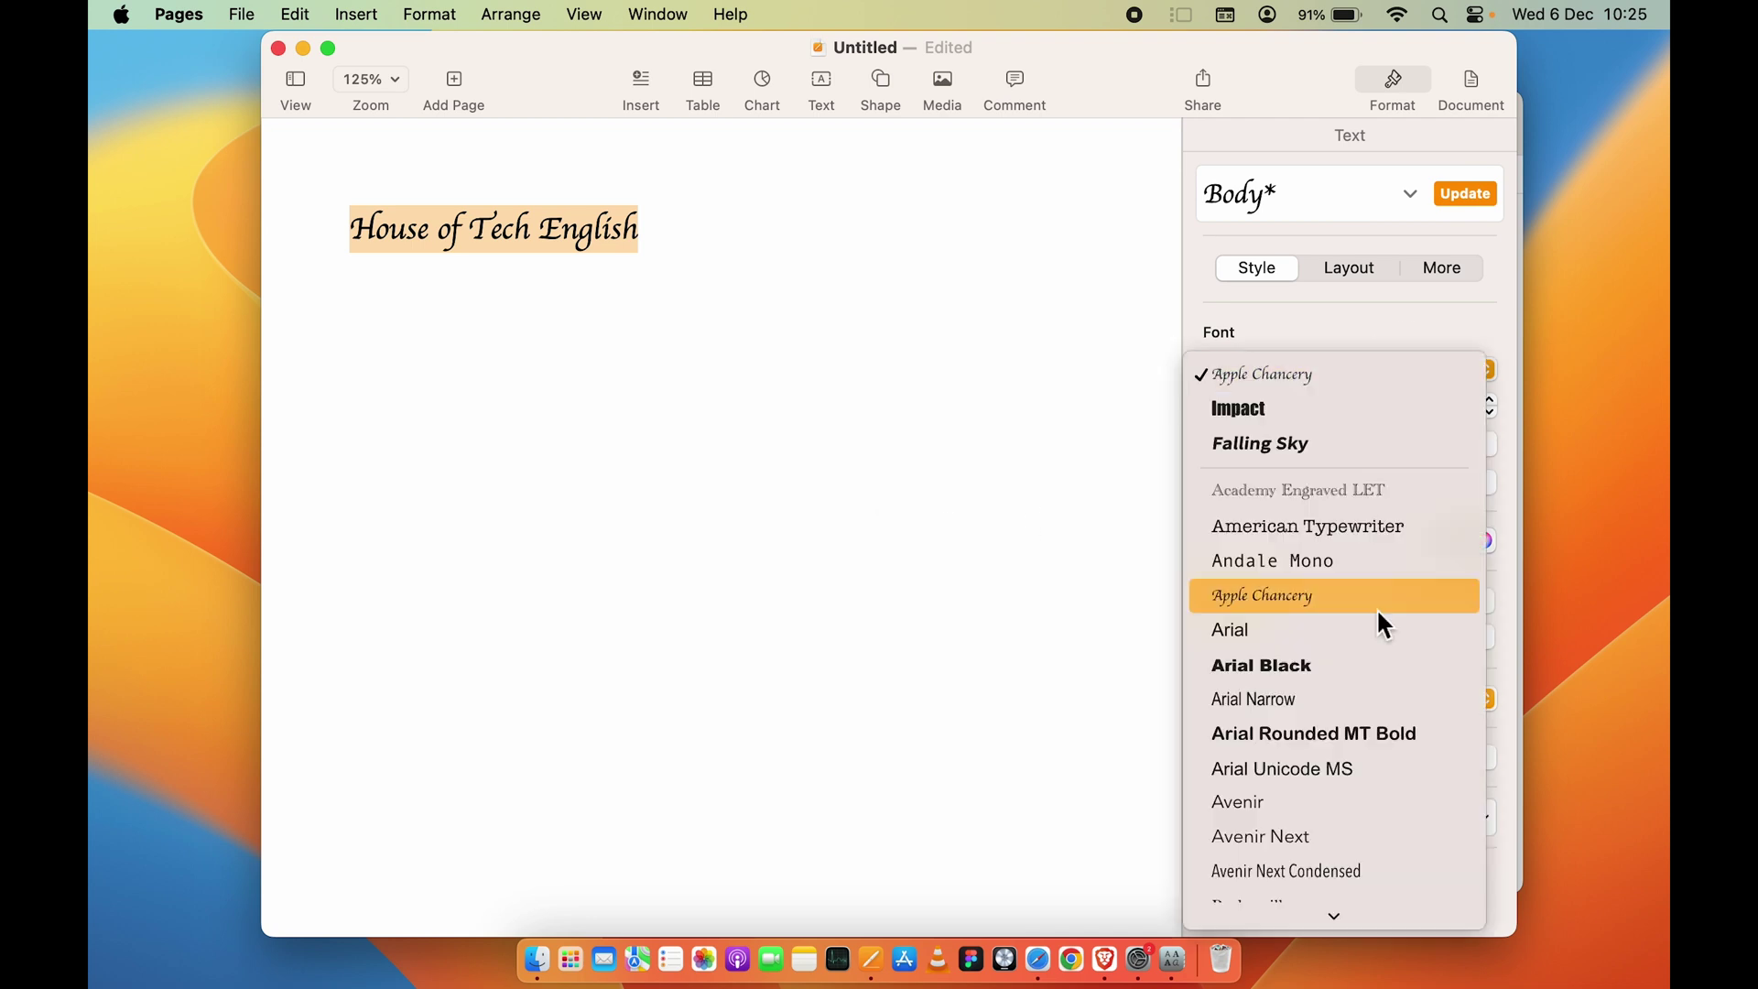
pyautogui.scroll(-10, 1310, 621)
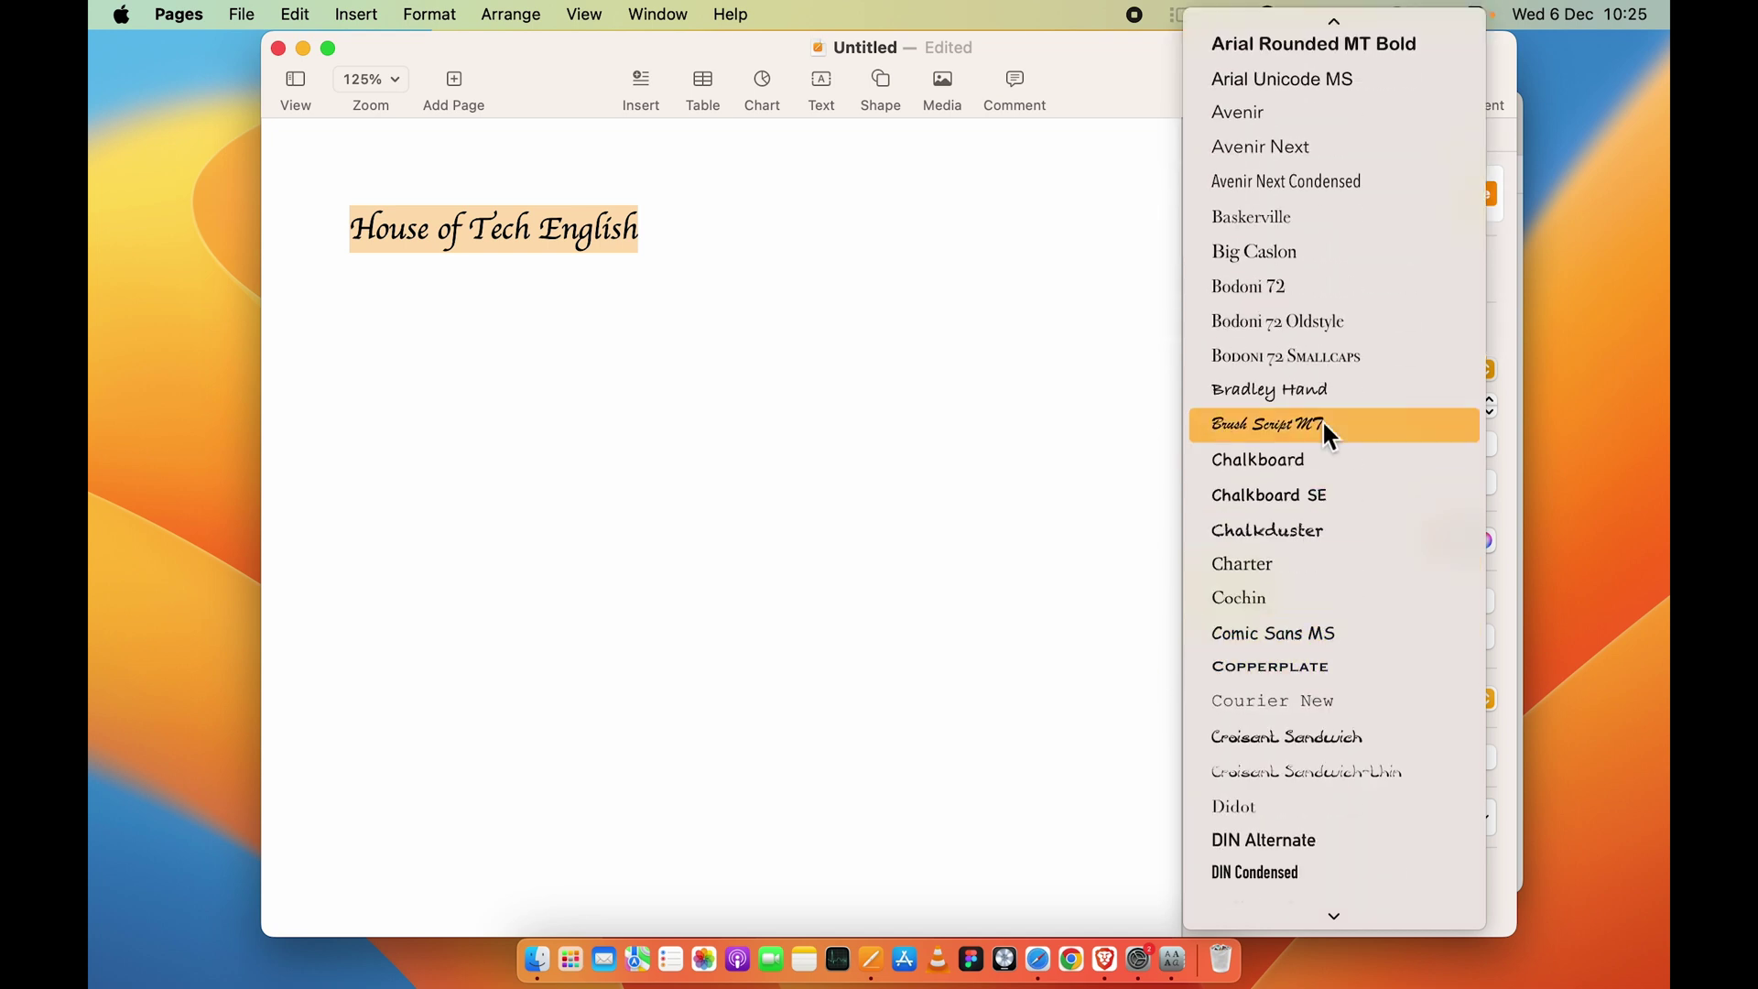
pyautogui.scroll(-5, 1333, 804)
pyautogui.scroll(-1, 1339, 806)
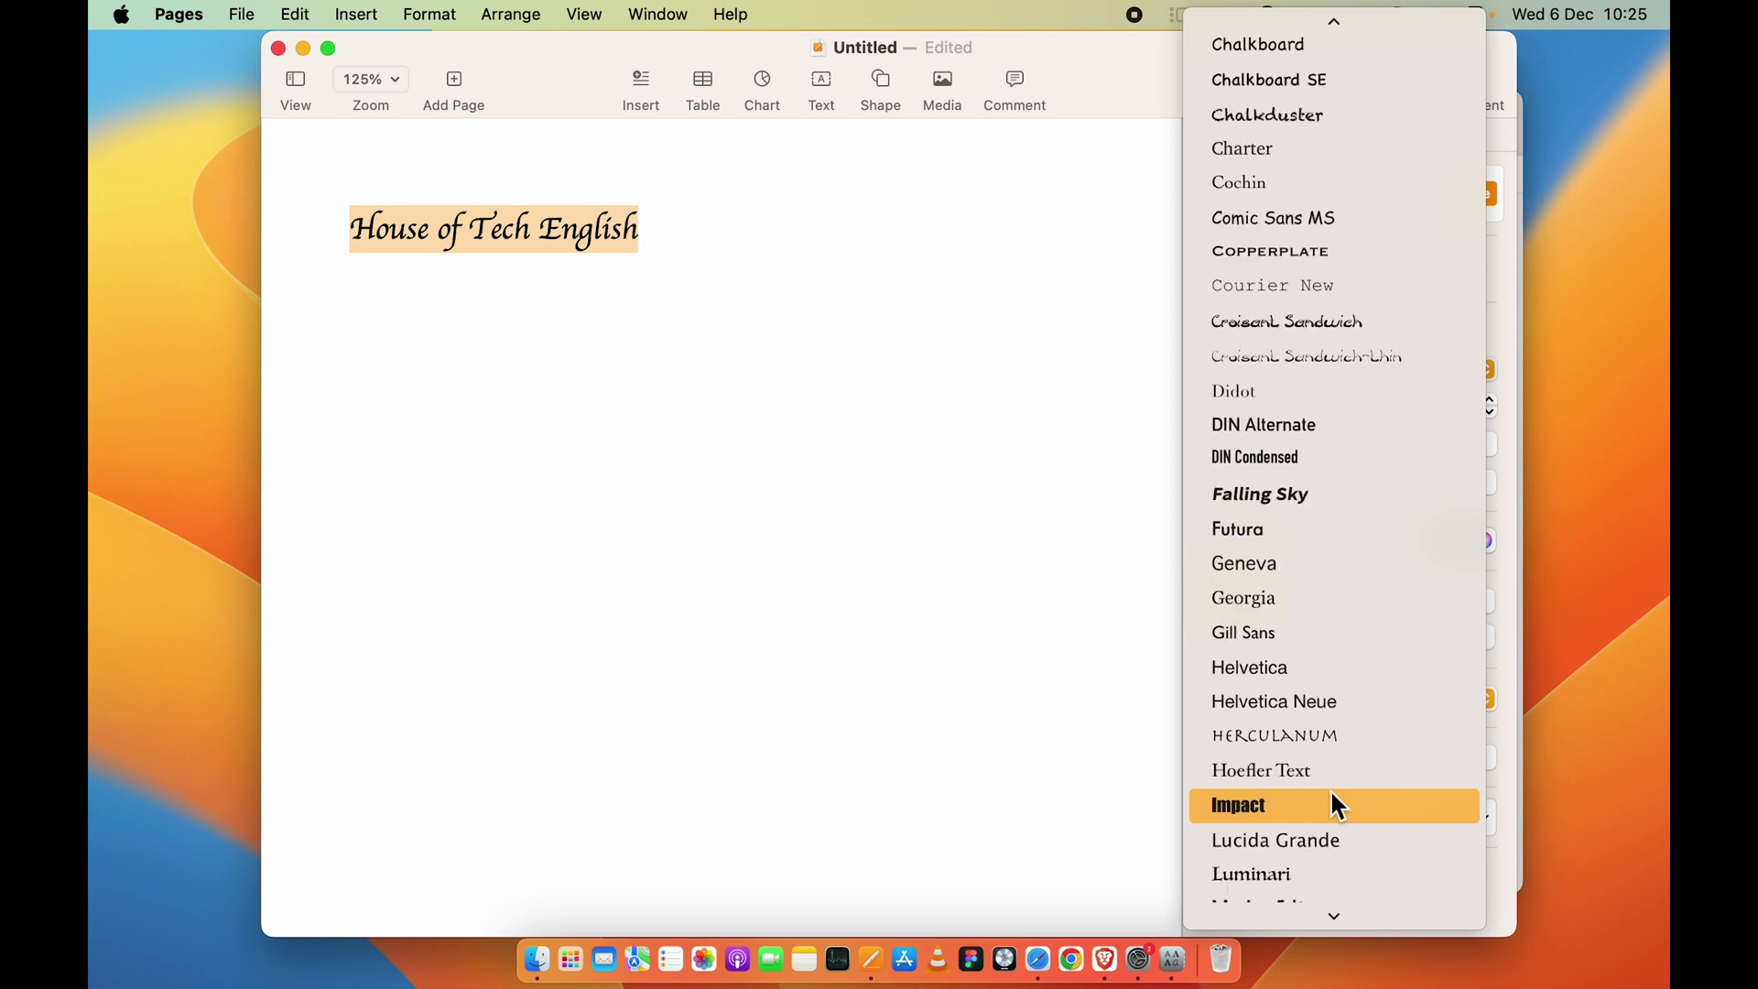
pyautogui.scroll(-20, 1330, 805)
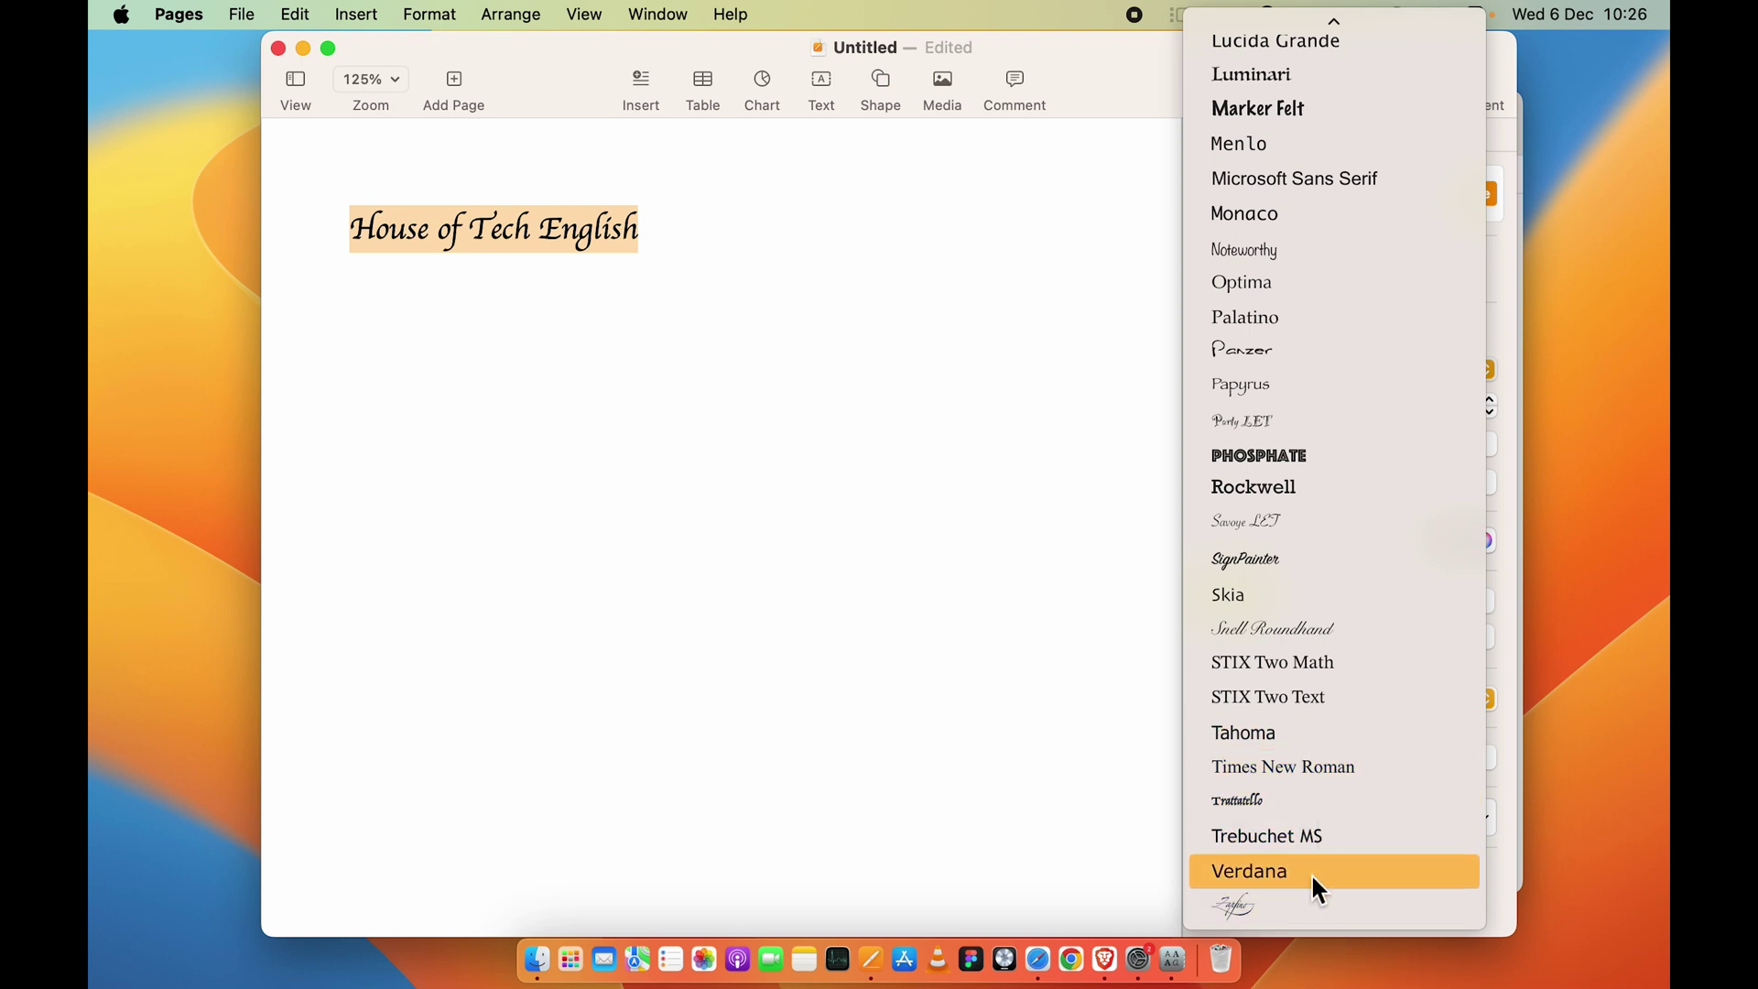
pyautogui.click(780, 513)
pyautogui.click(599, 410)
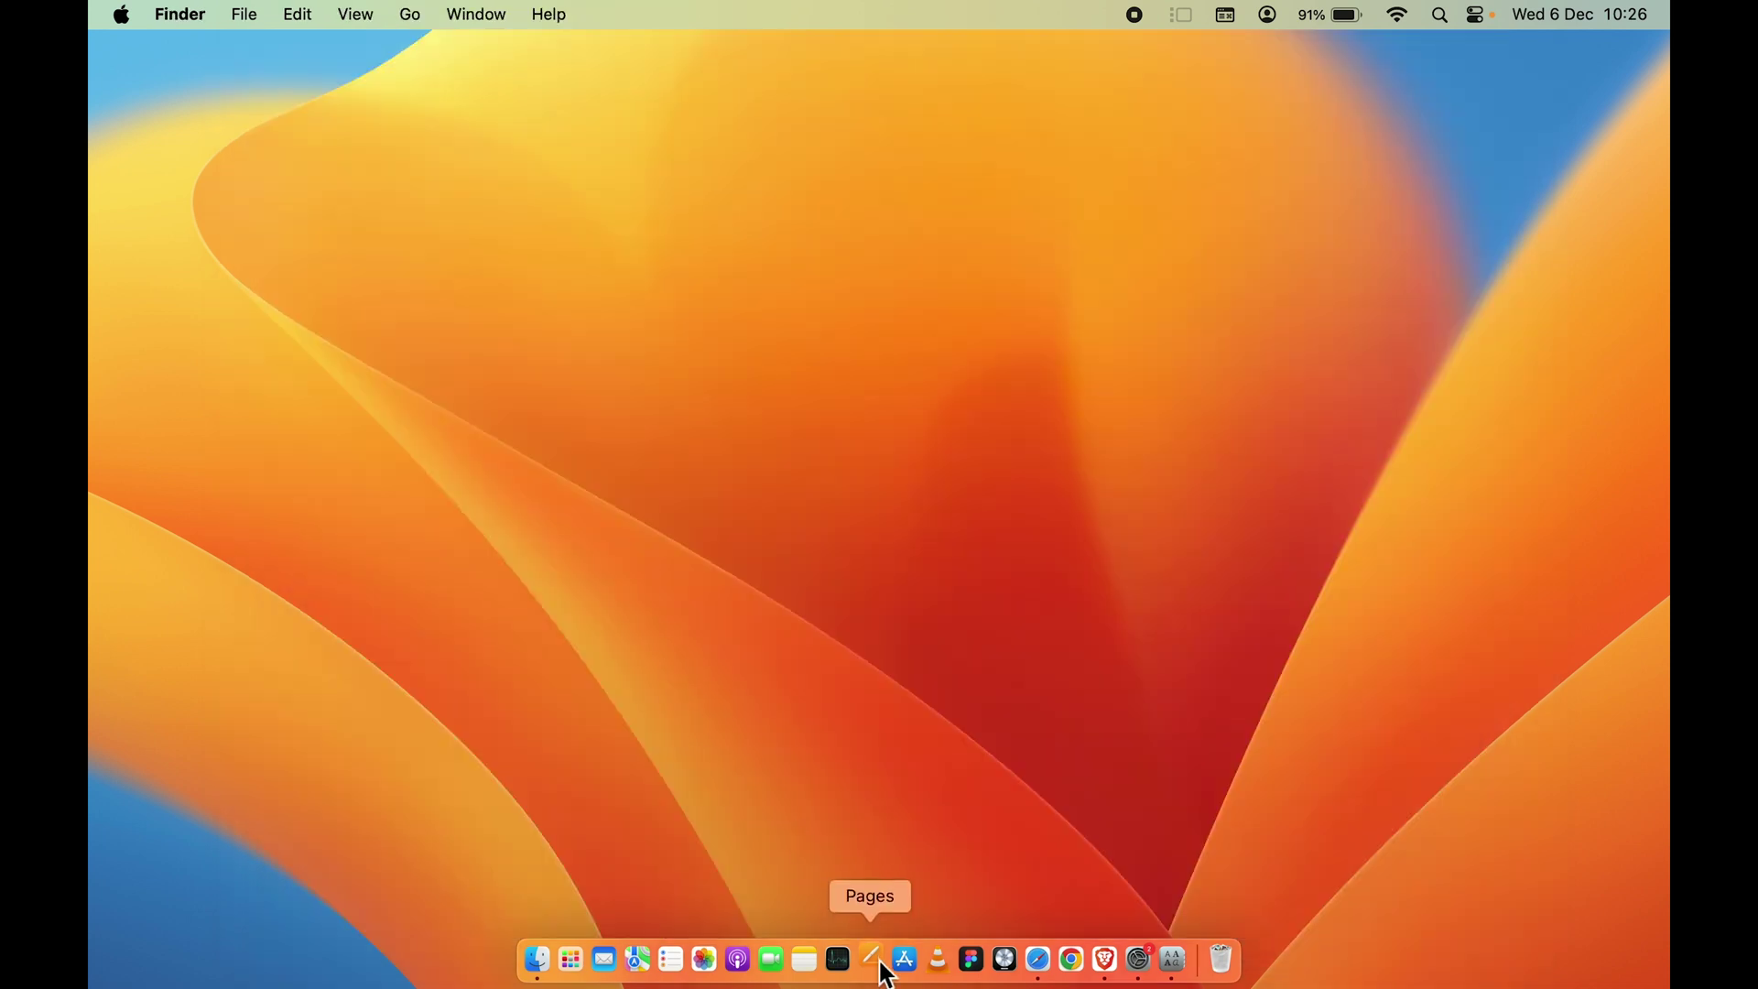
pyautogui.click(872, 960)
pyautogui.click(669, 636)
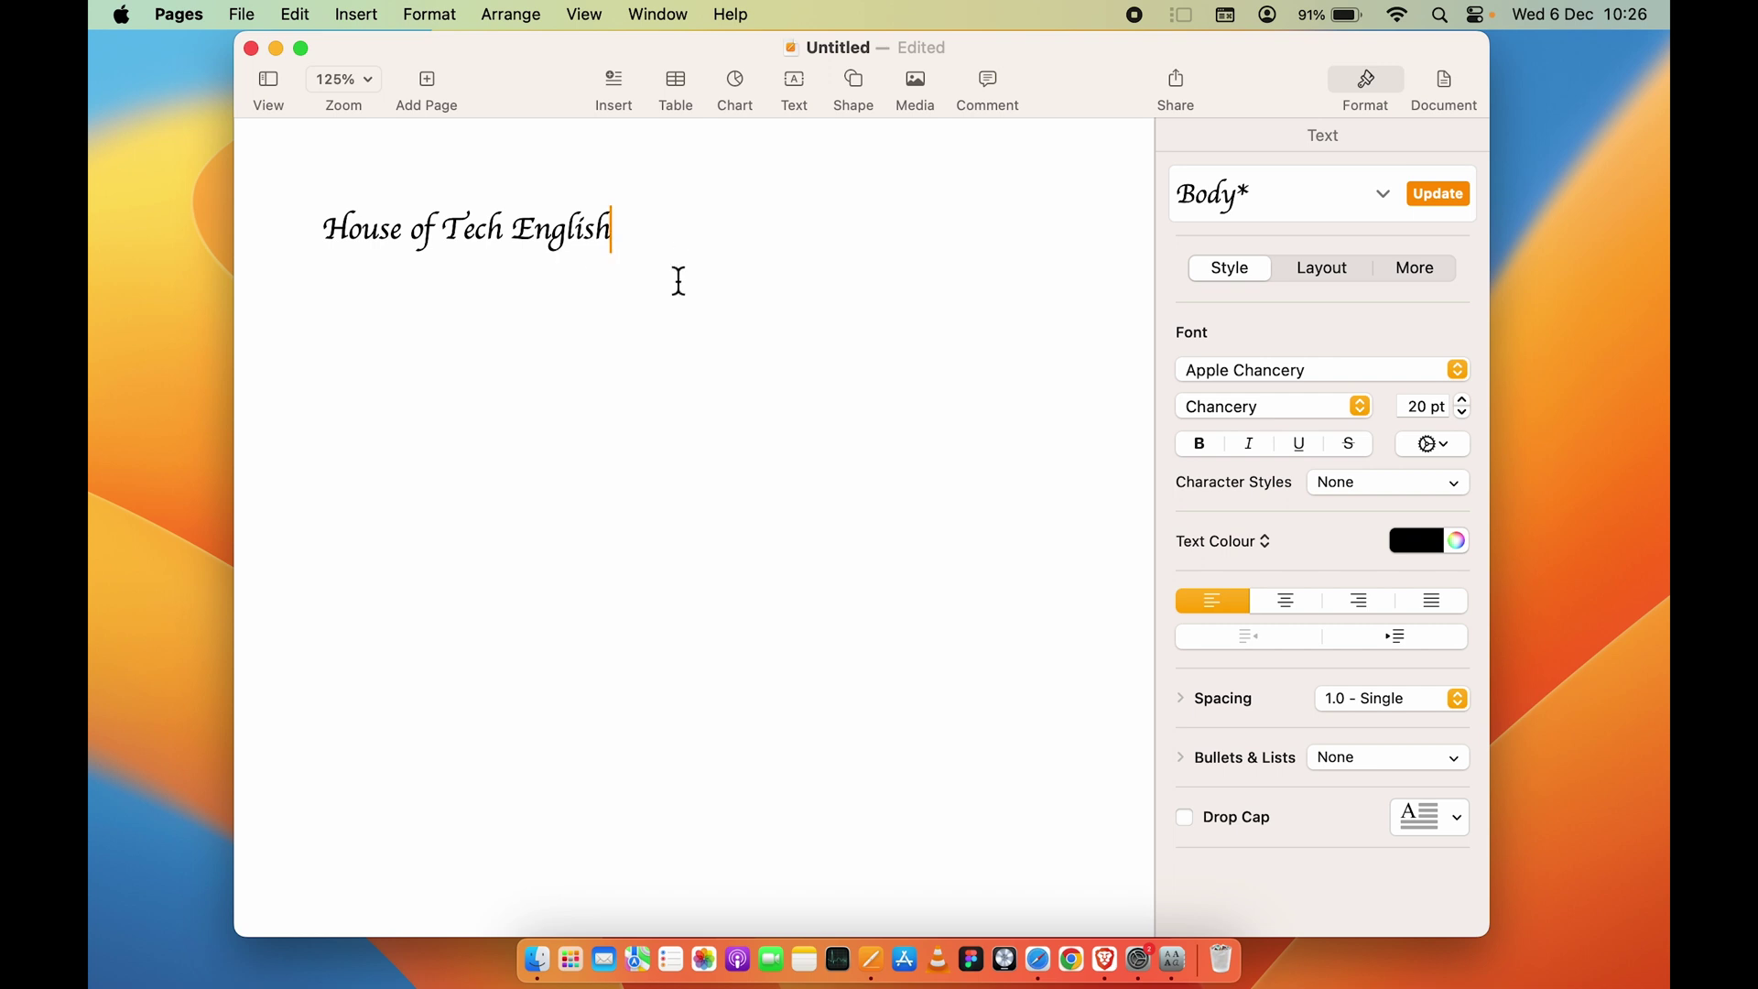
# - Browse the font list twice without choosing, keeping the heading in Apple Chancery
pyautogui.click(1355, 375)
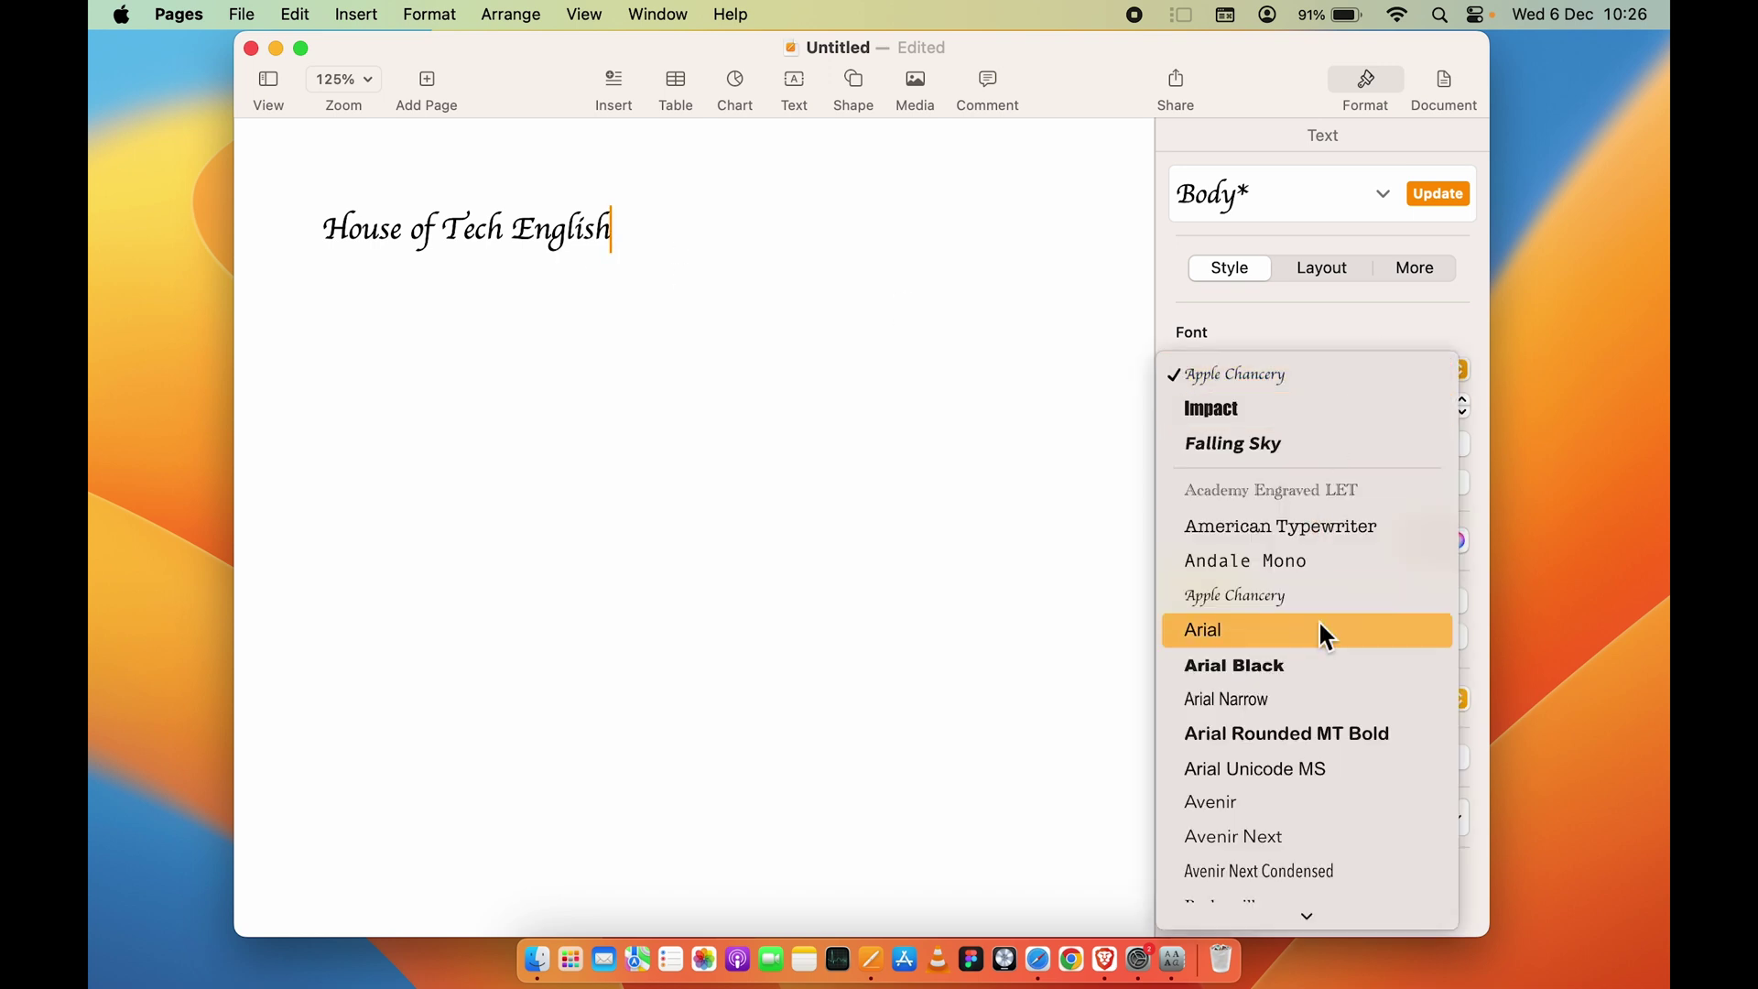
pyautogui.scroll(-15, 1325, 635)
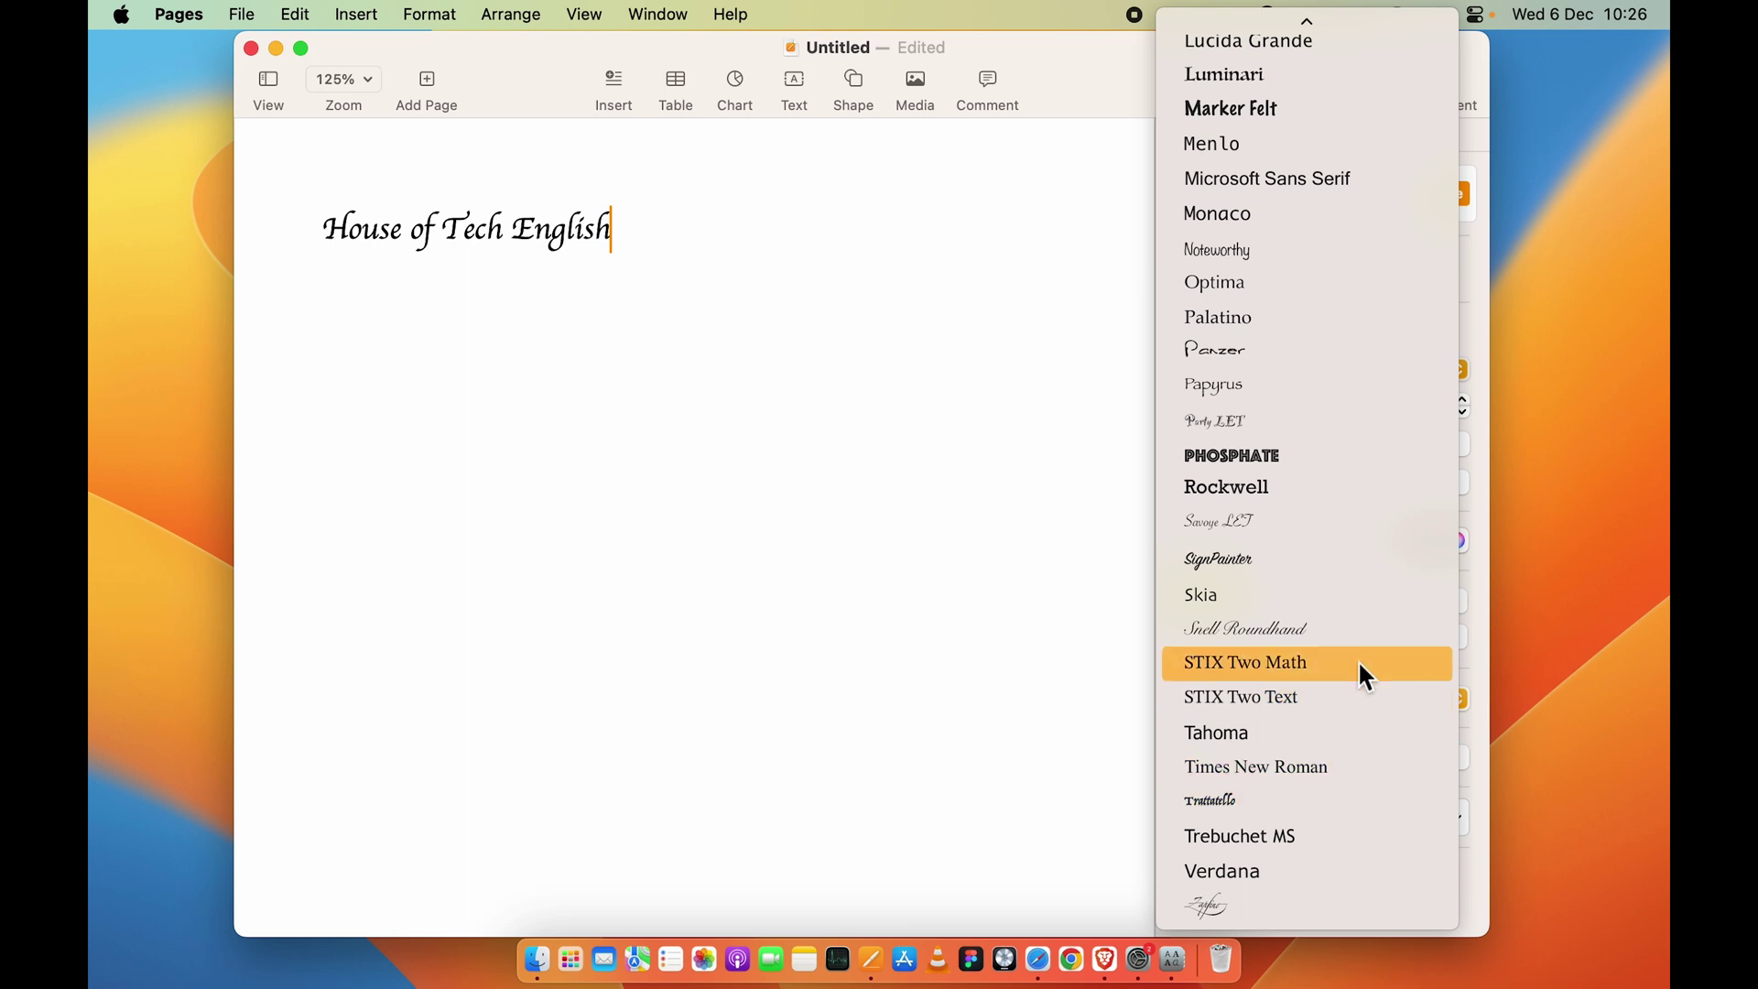
pyautogui.click(810, 637)
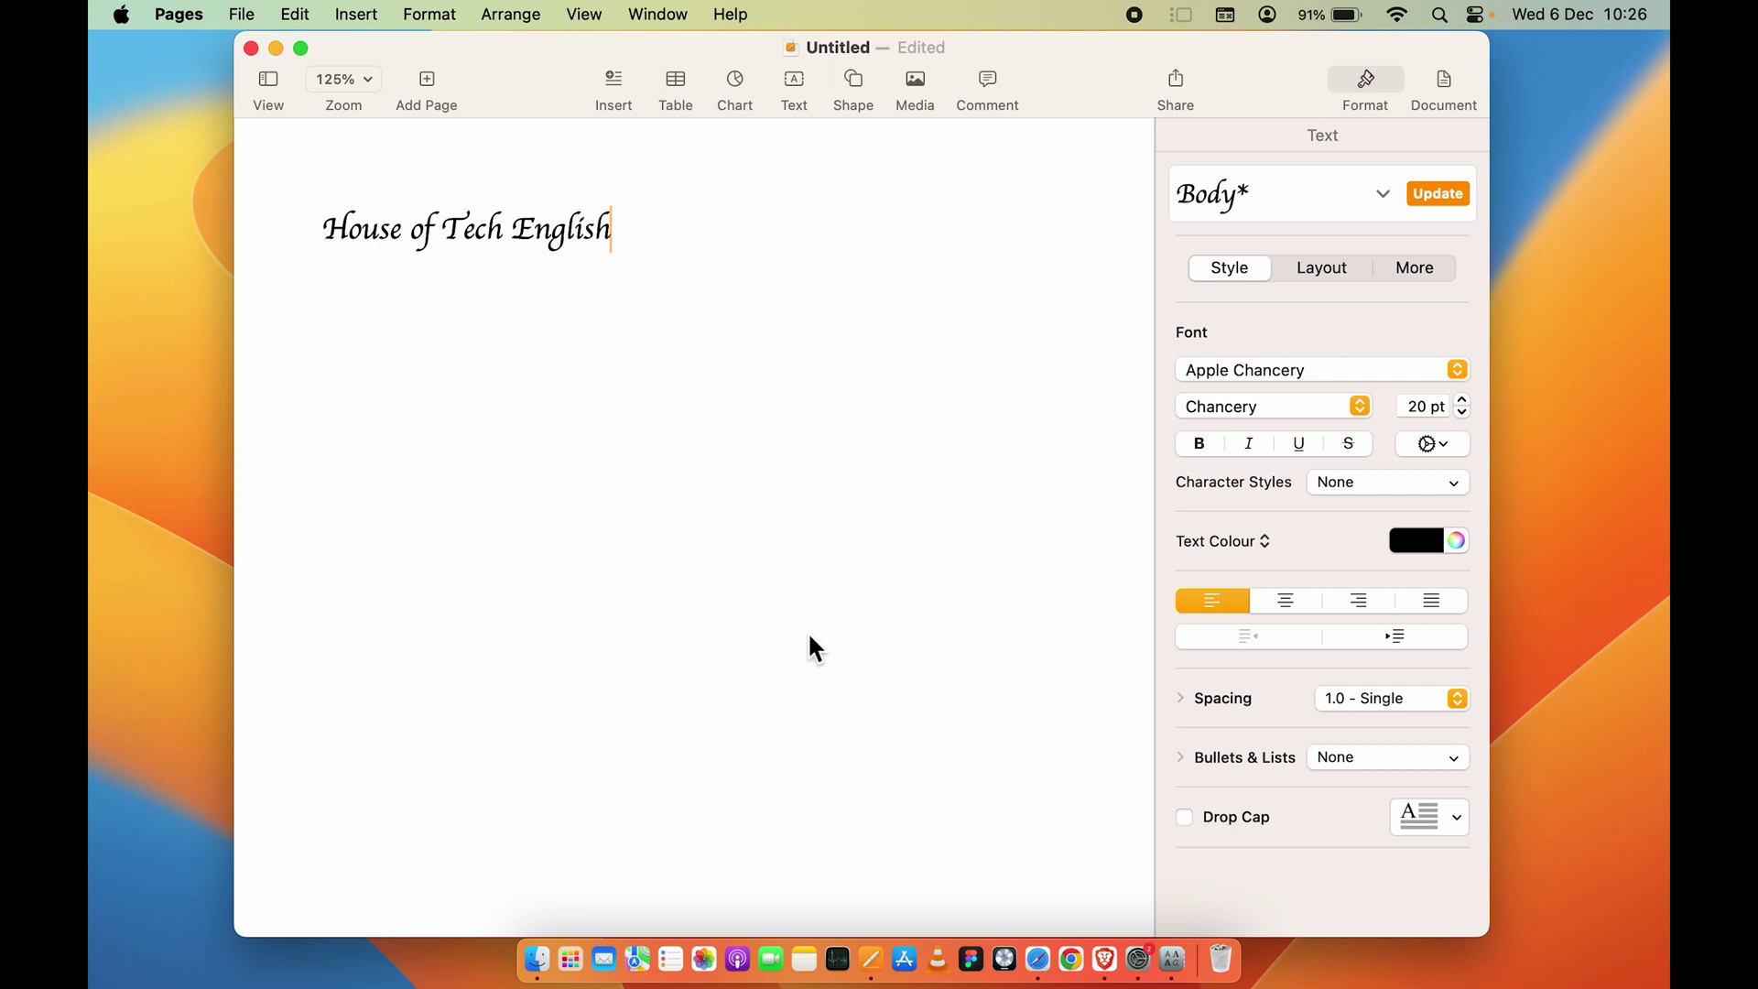
pyautogui.click(1354, 371)
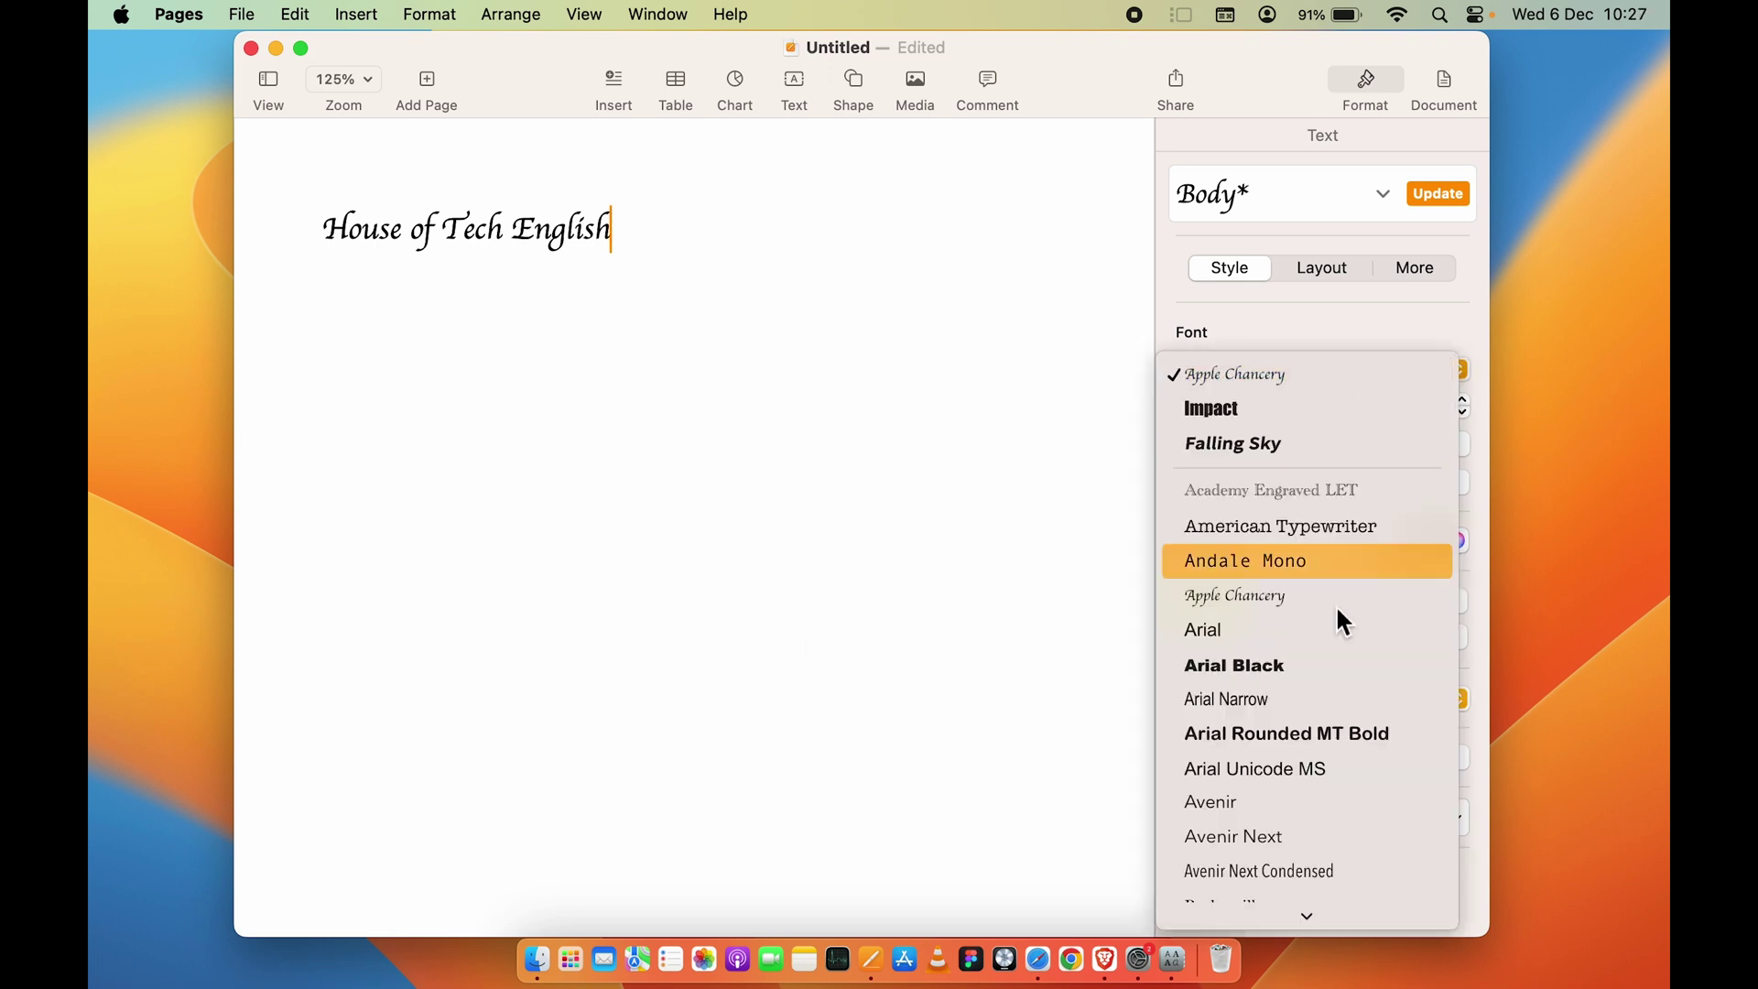
pyautogui.scroll(-15, 1333, 659)
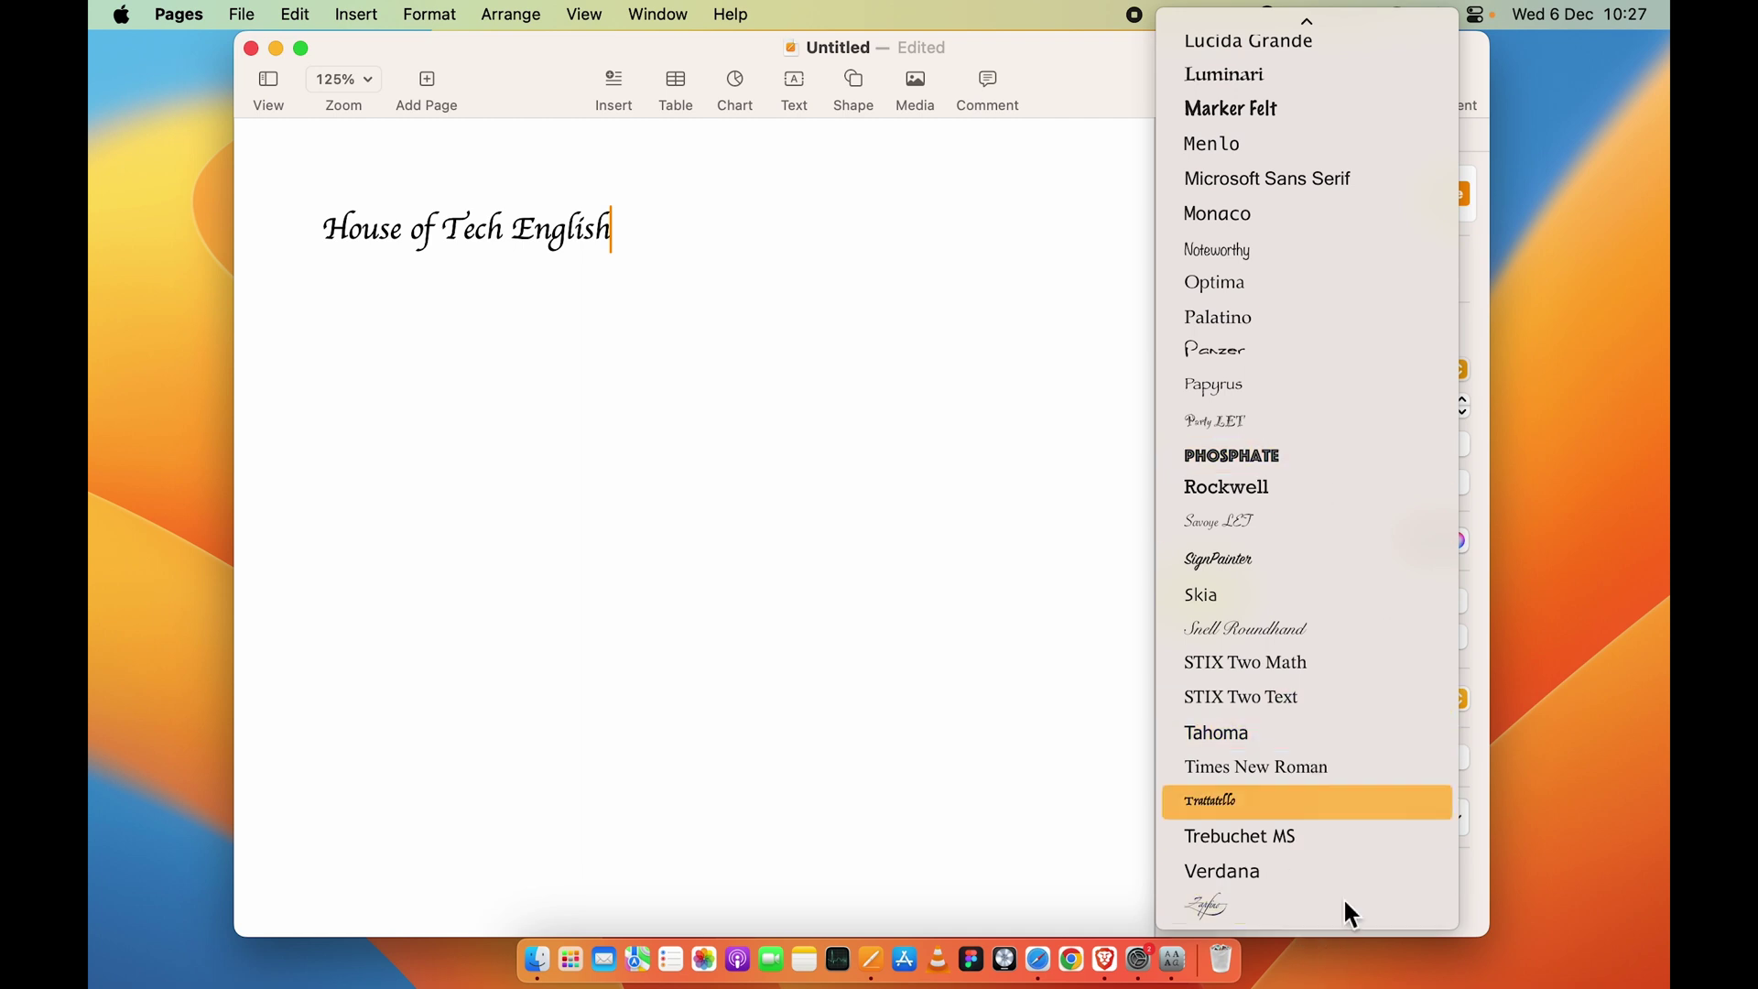
pyautogui.click(988, 656)
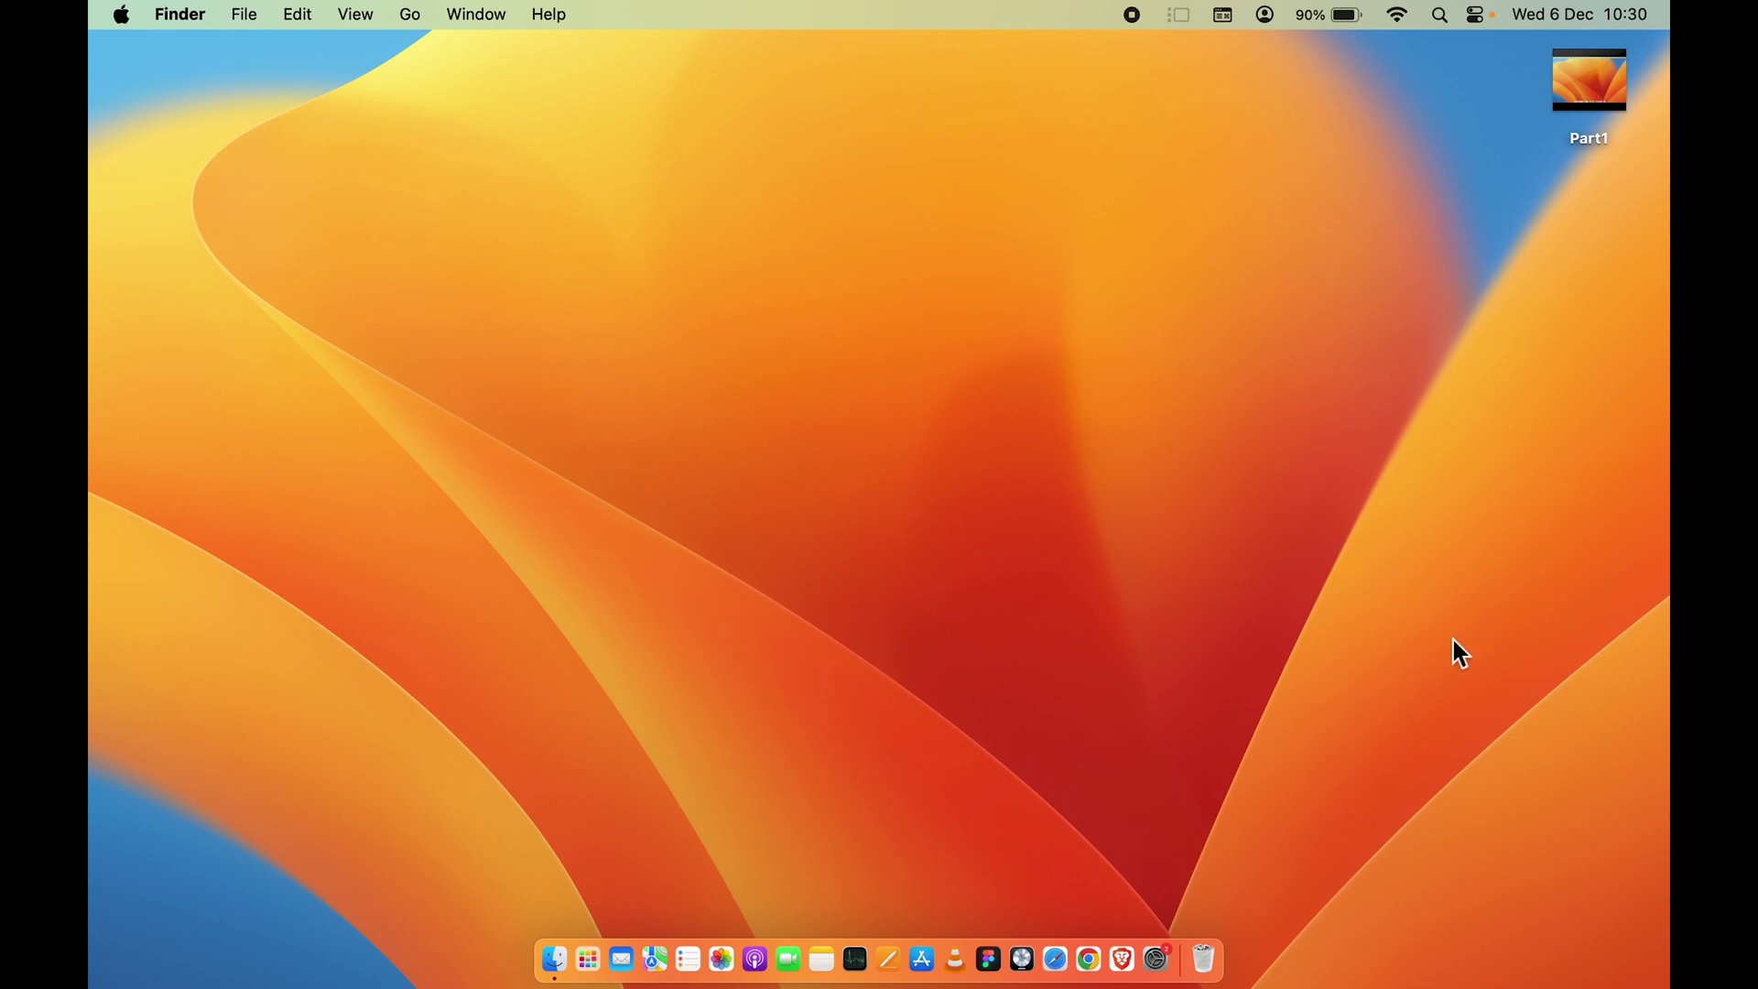
# - Create a new blank Pages document containing the text 'House of Tech English'
pyautogui.click(889, 959)
pyautogui.click(653, 635)
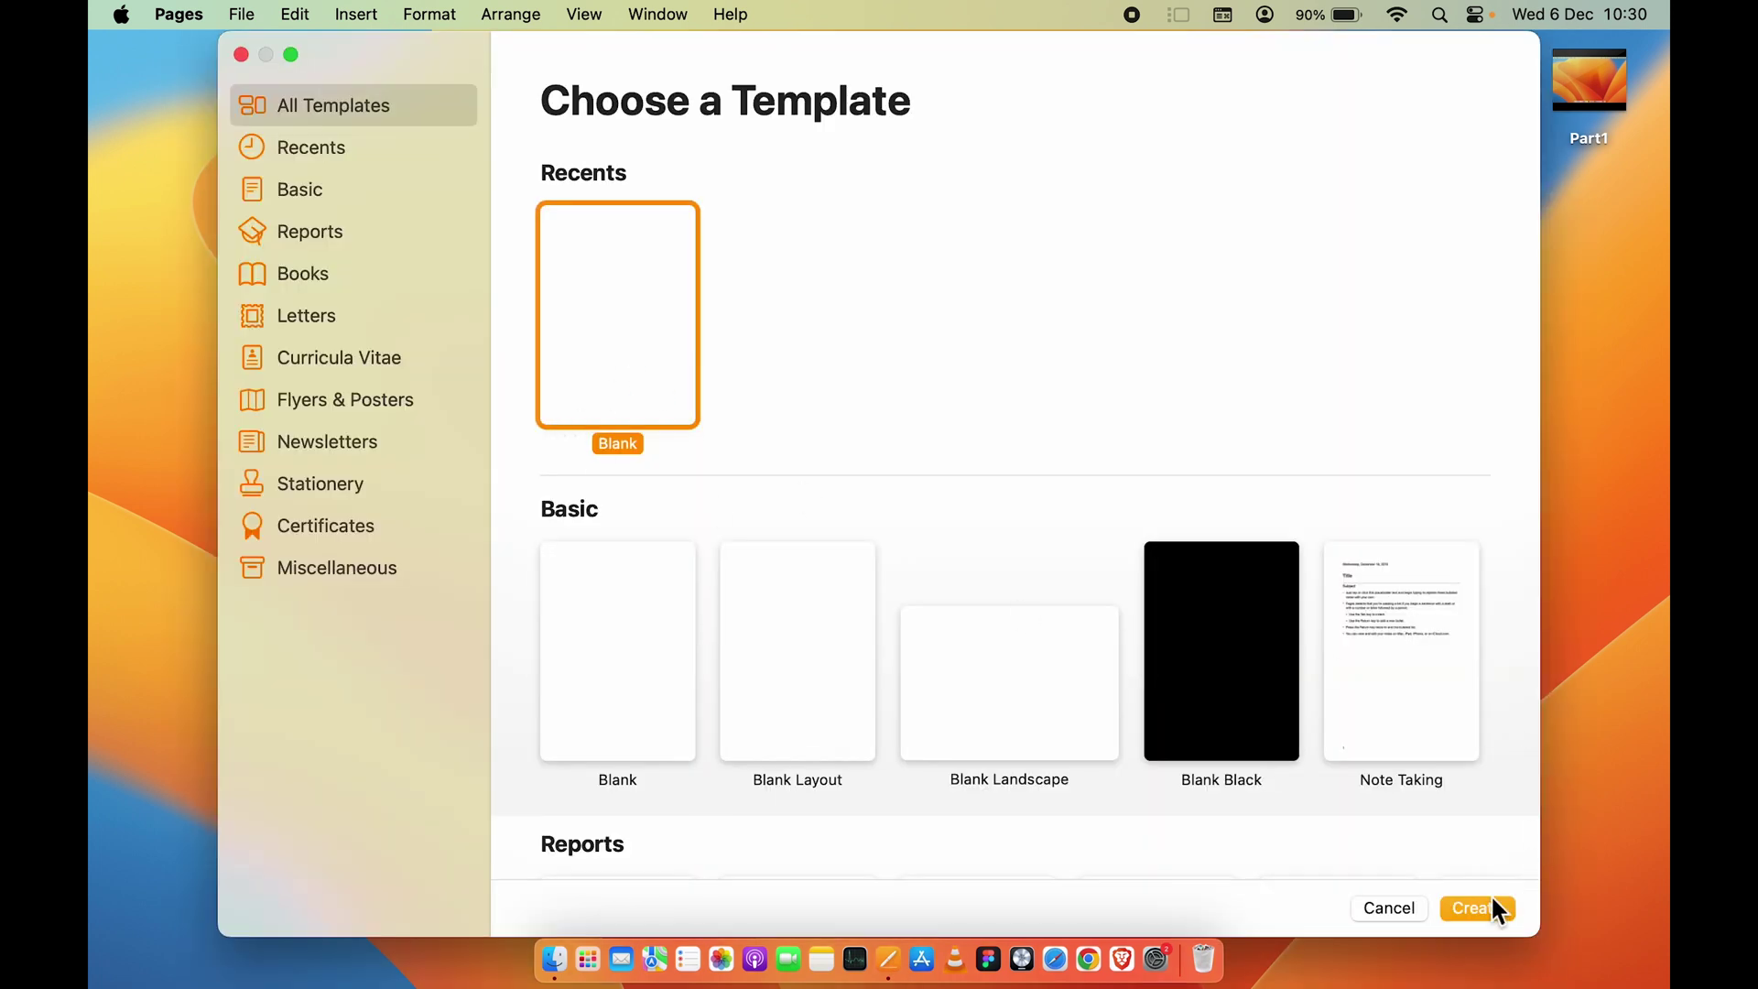
pyautogui.click(1483, 910)
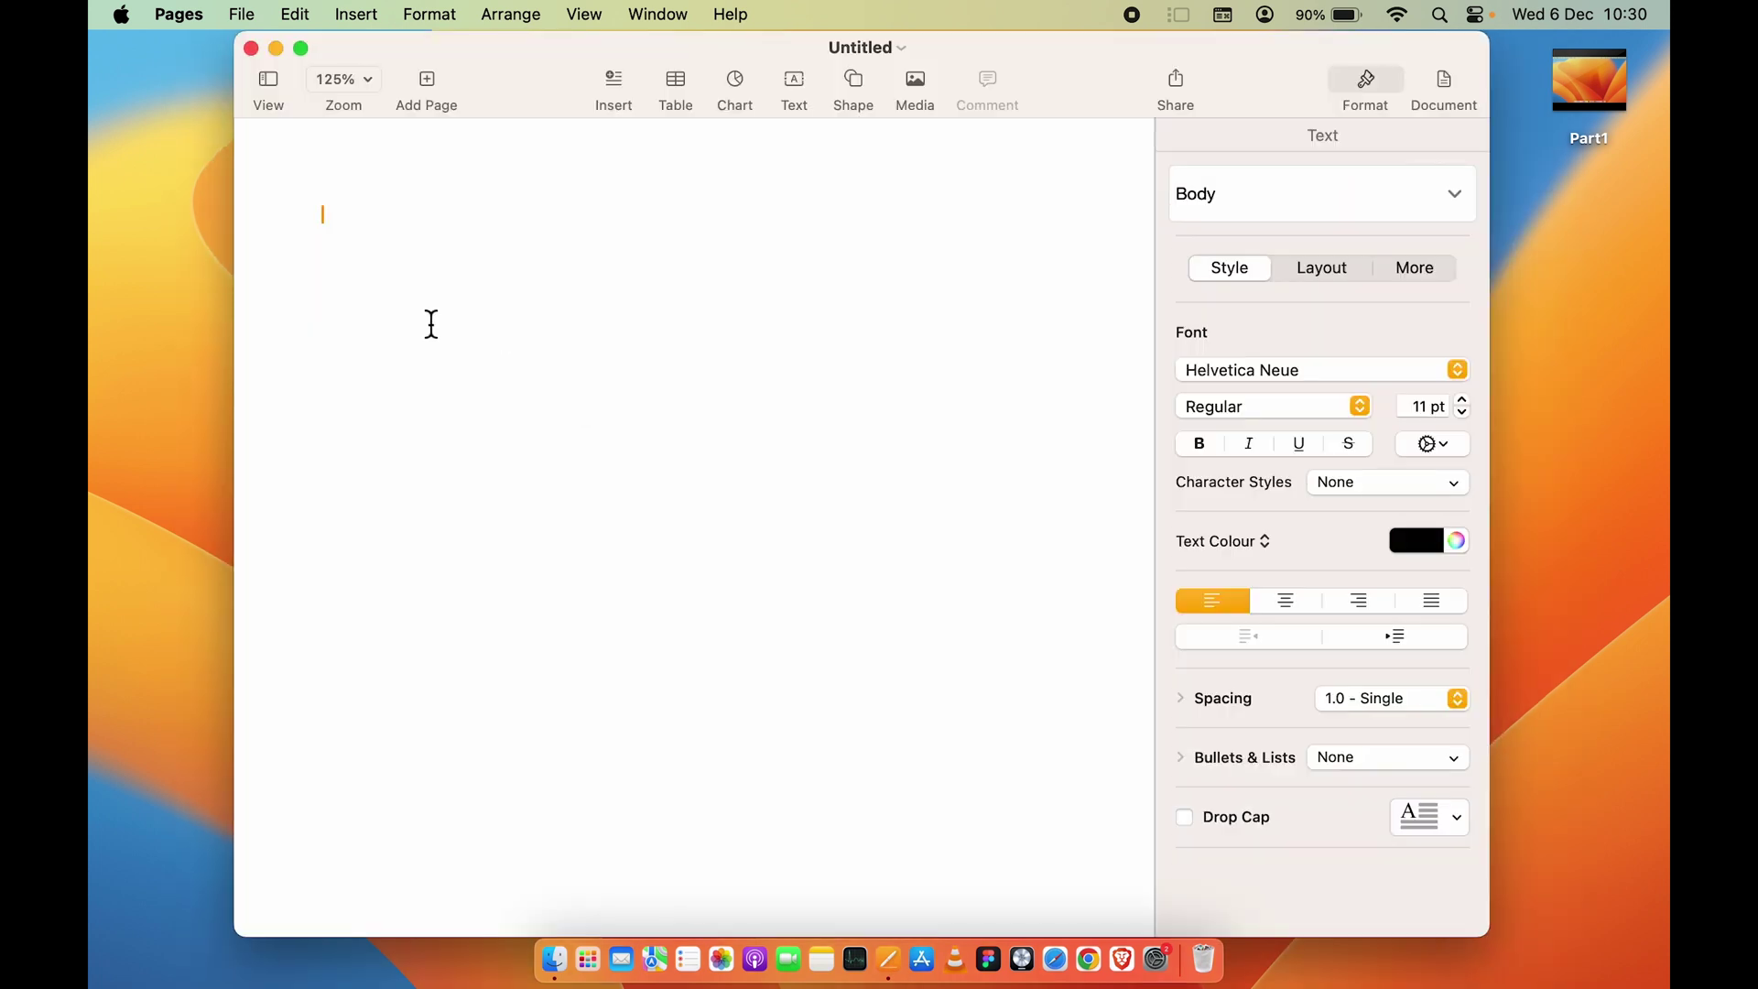
pyautogui.write('House of Tech English')
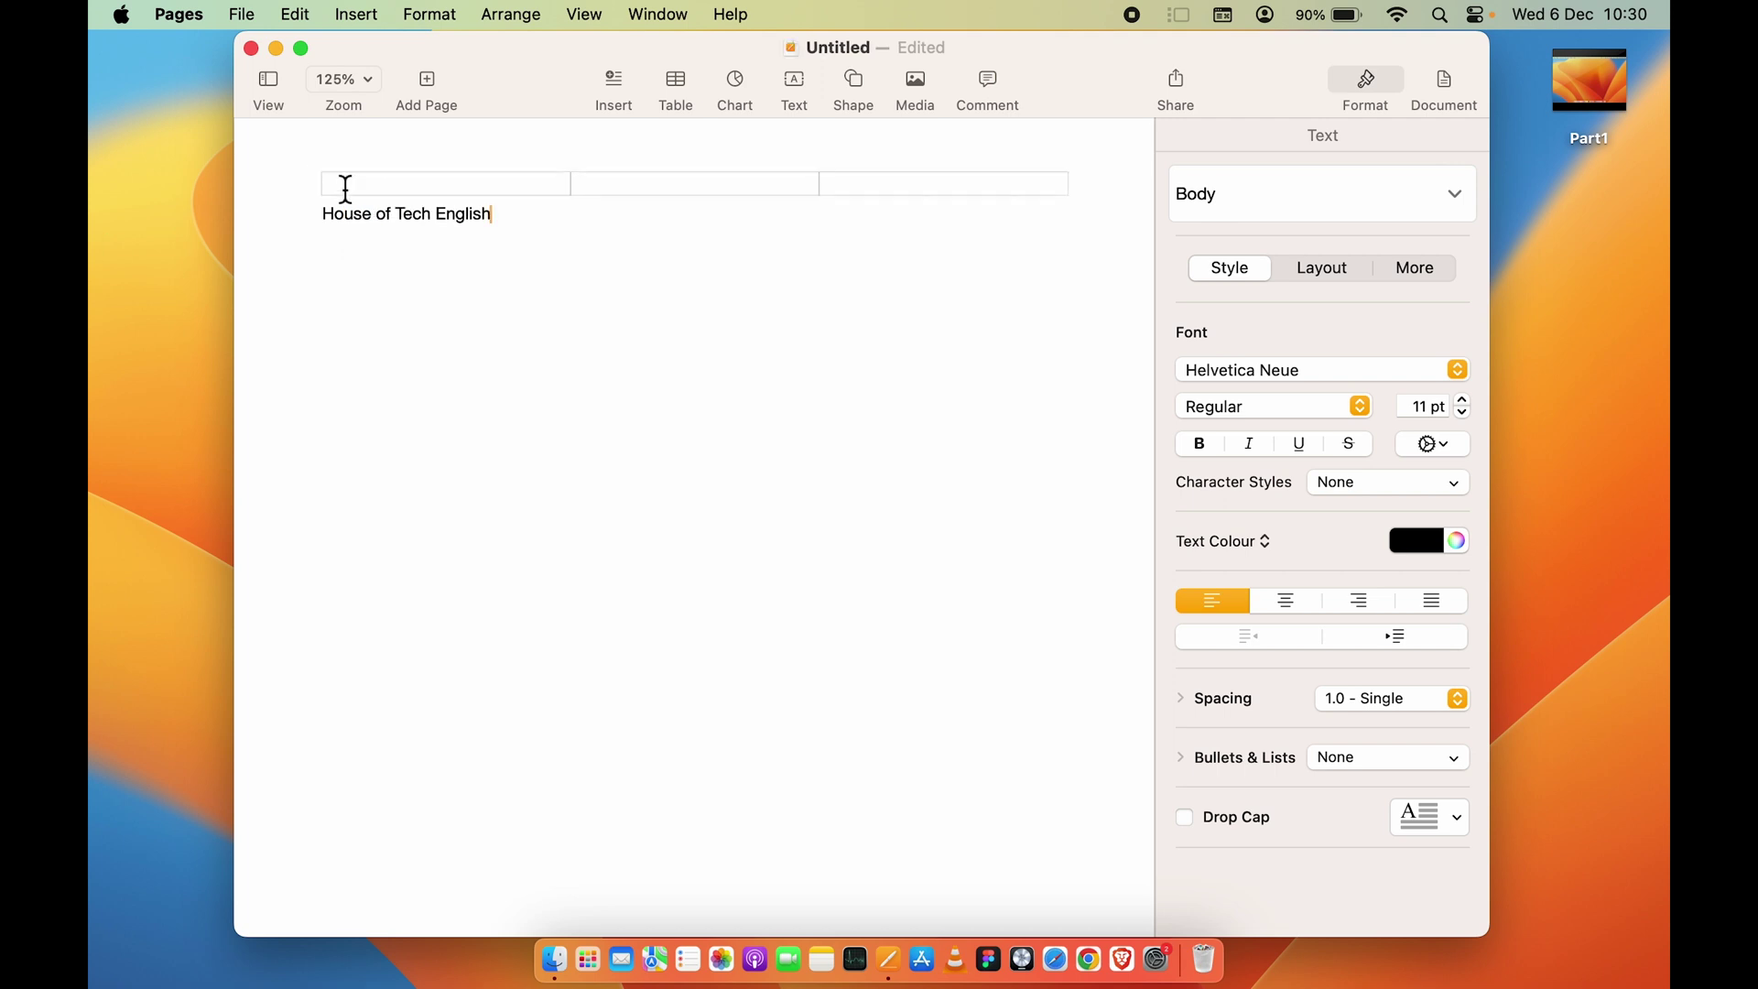
# - Set the heading to 20 pt in the Warsaw Gothic font
pyautogui.tripleClick(361, 211)
pyautogui.press('super+plus')
pyautogui.press('super+plus')
pyautogui.press('super+plus')
pyautogui.press('super+plus')
pyautogui.press('super+plus')
pyautogui.press('super+plus')
pyautogui.press('super+plus')
pyautogui.press('super+plus')
pyautogui.press('super+plus')
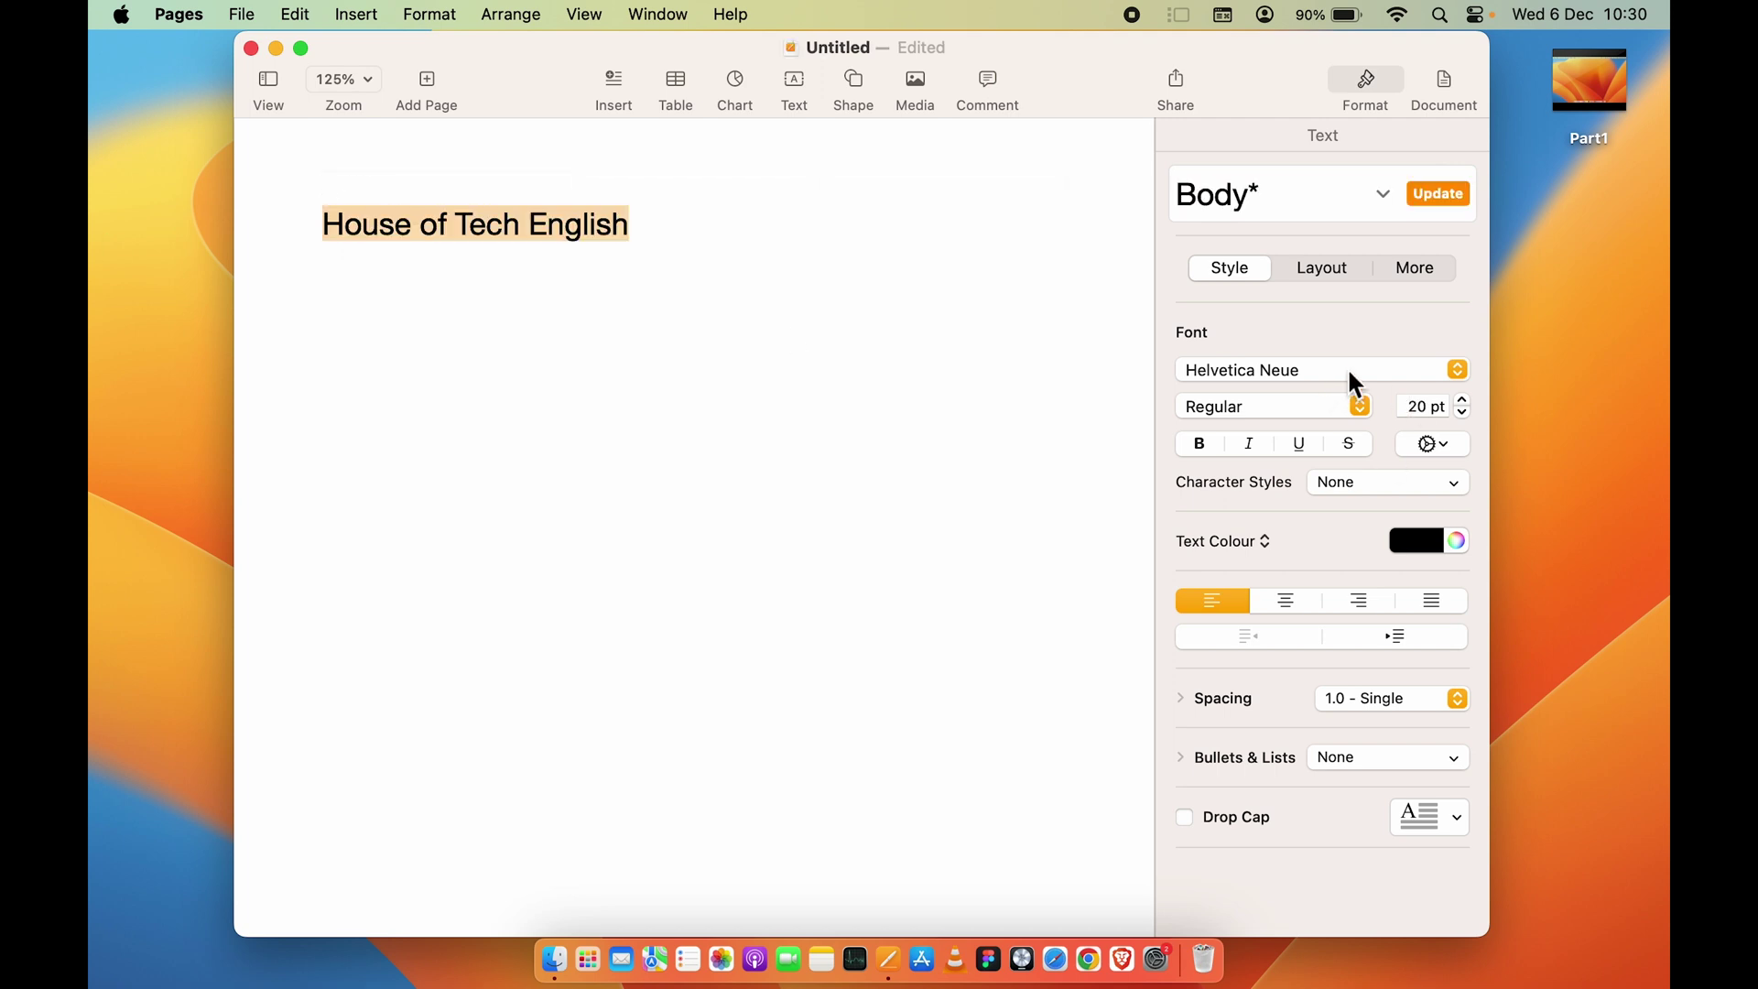
pyautogui.click(1338, 371)
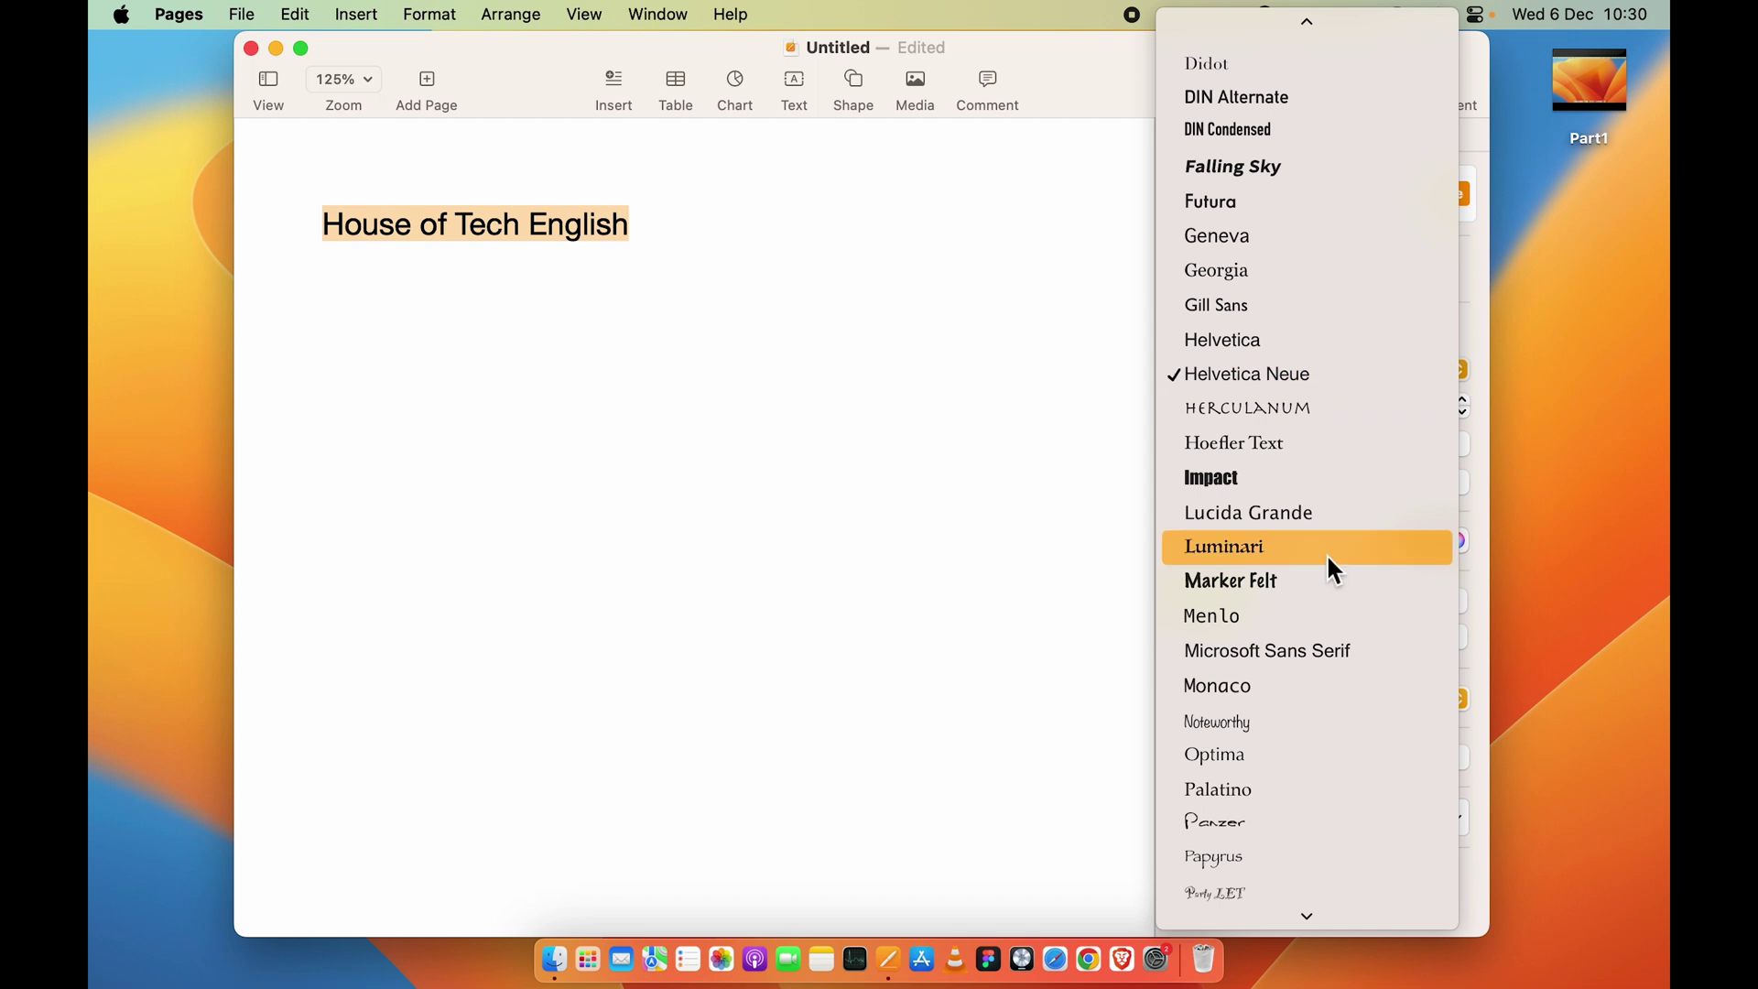
pyautogui.scroll(-5, 1328, 563)
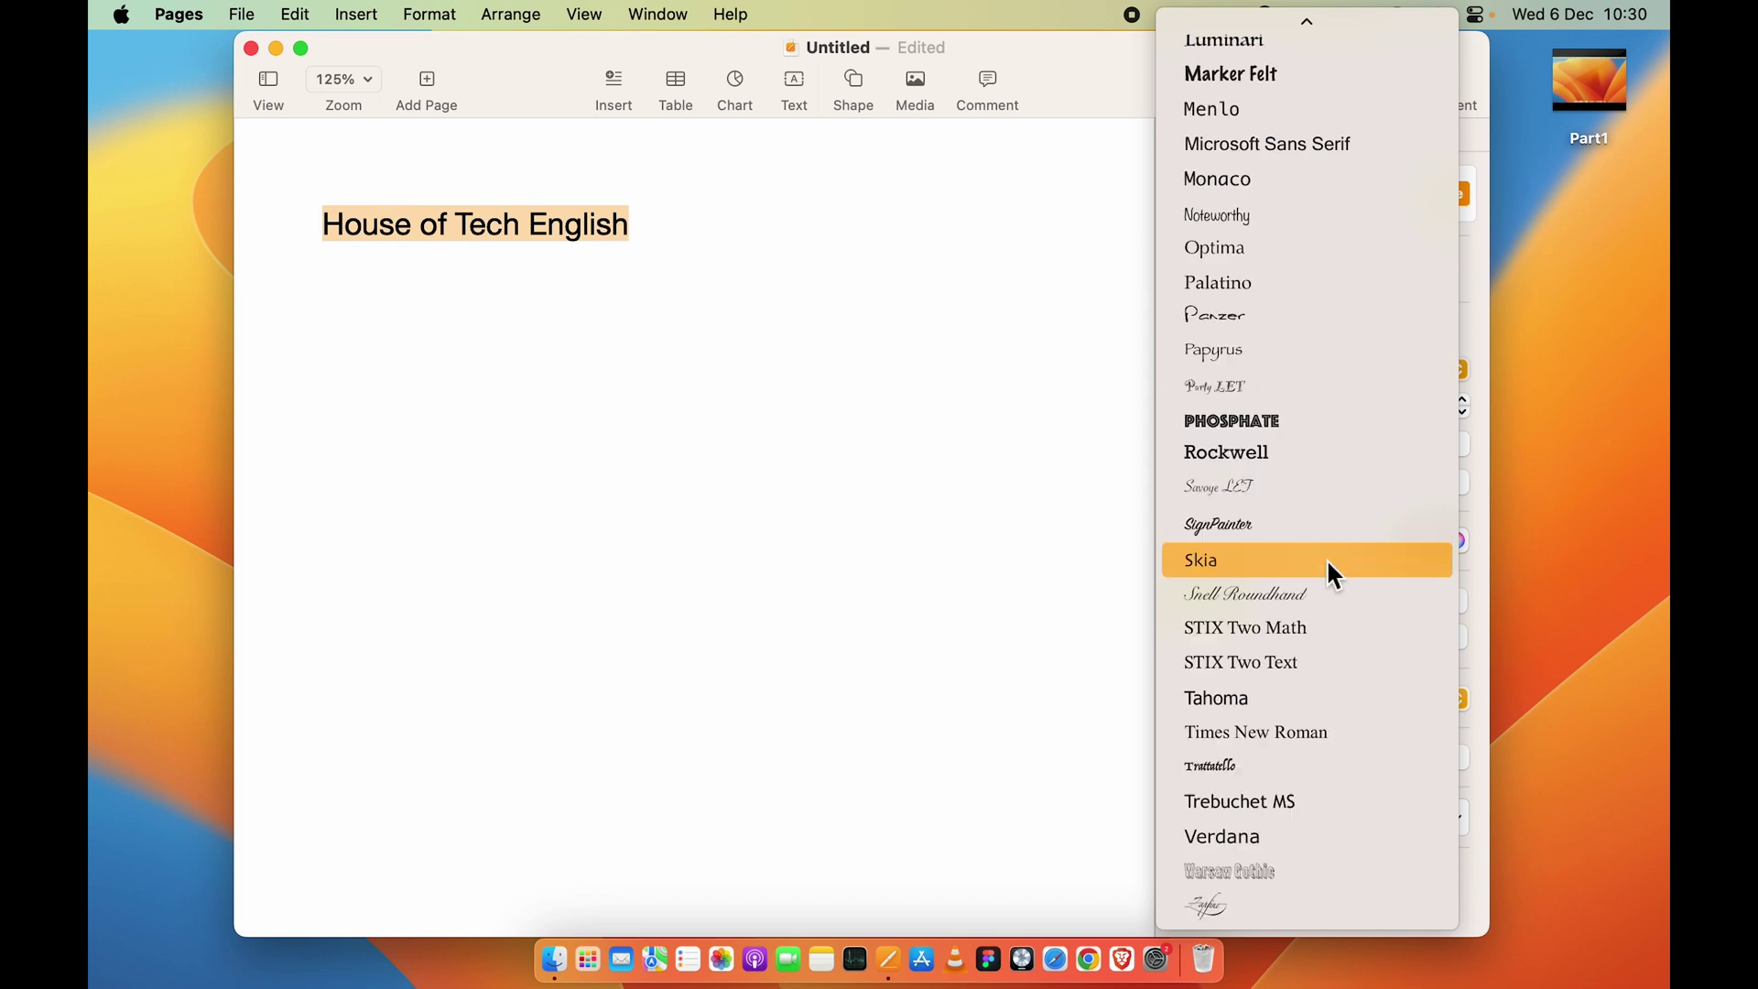
pyautogui.click(1278, 876)
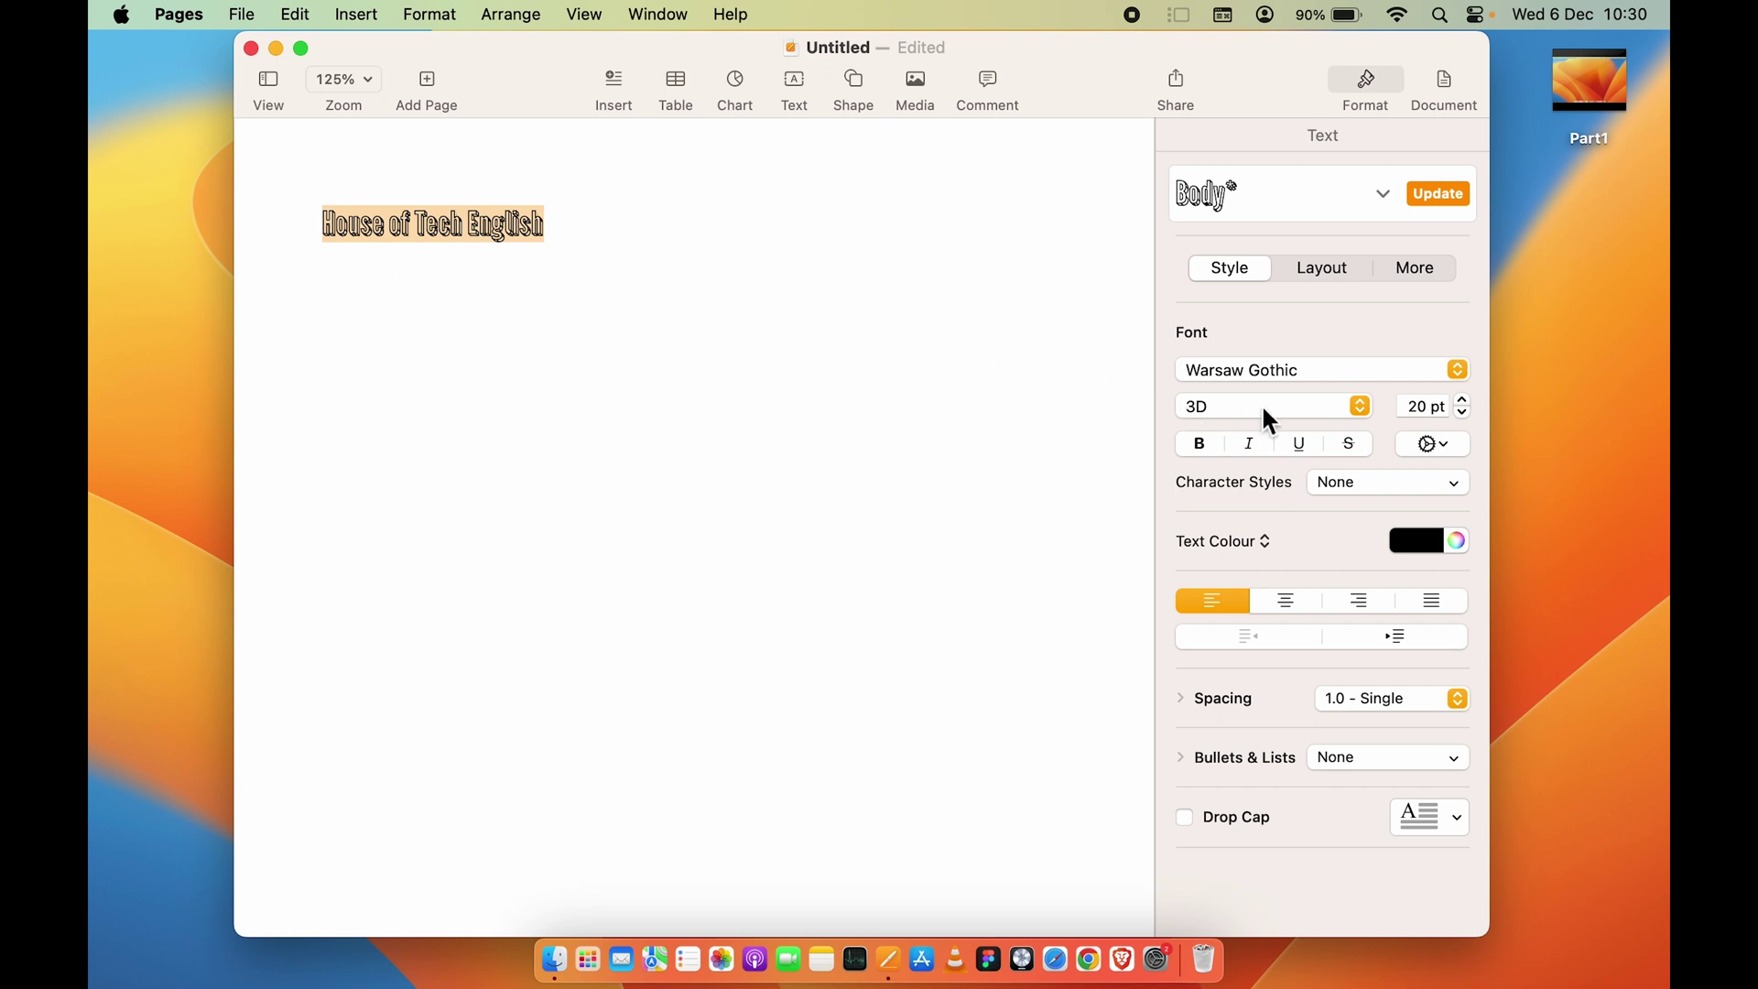
# - Try the Condensed and ExtObl typefaces, then settle on Warsaw Gothic SuExt
pyautogui.click(1370, 421)
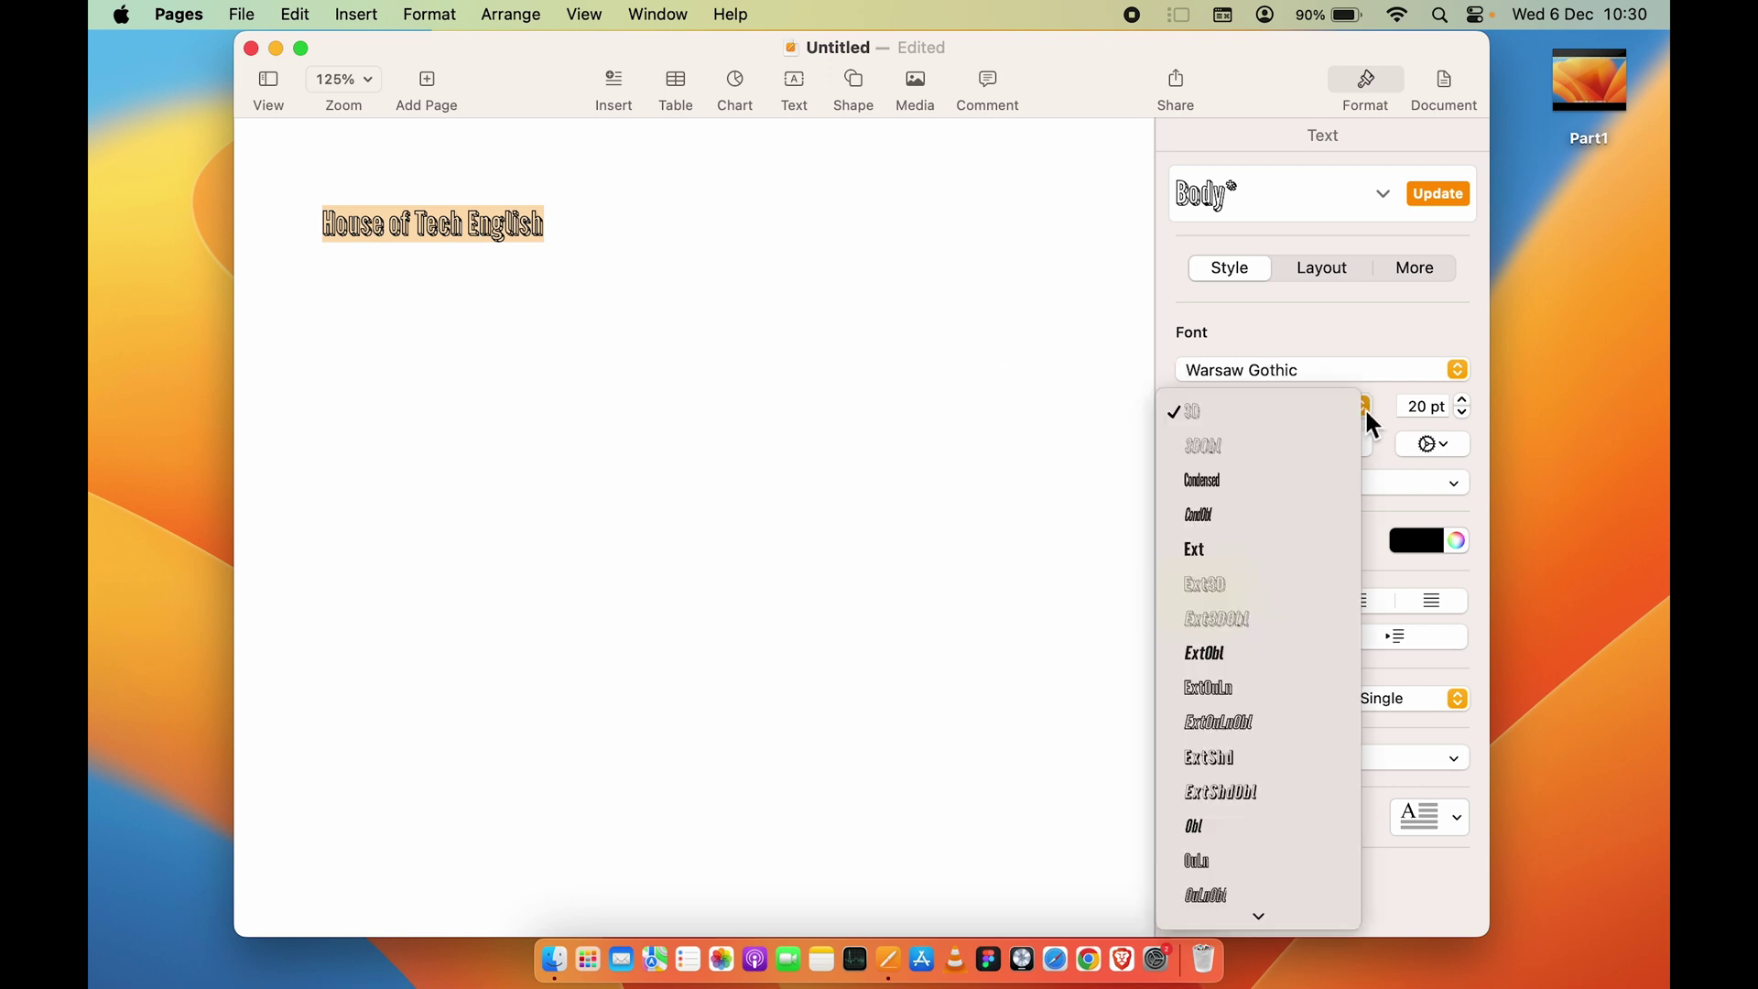
pyautogui.click(1244, 480)
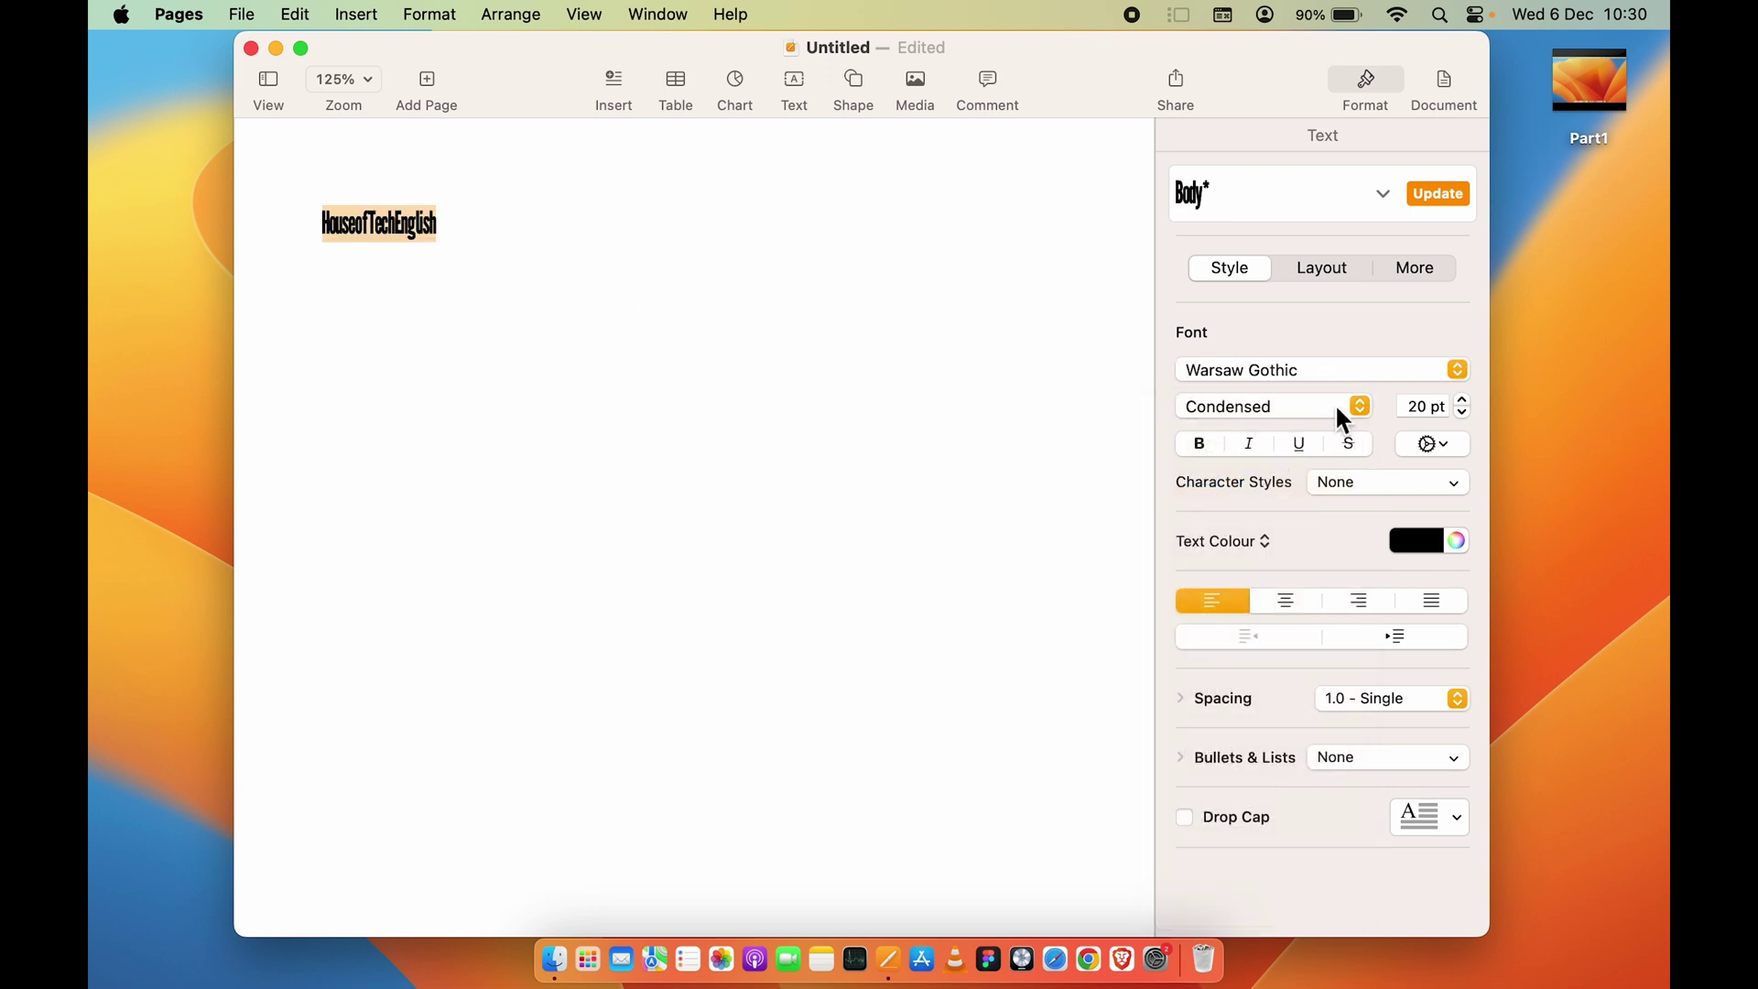
pyautogui.click(1361, 405)
pyautogui.click(1245, 600)
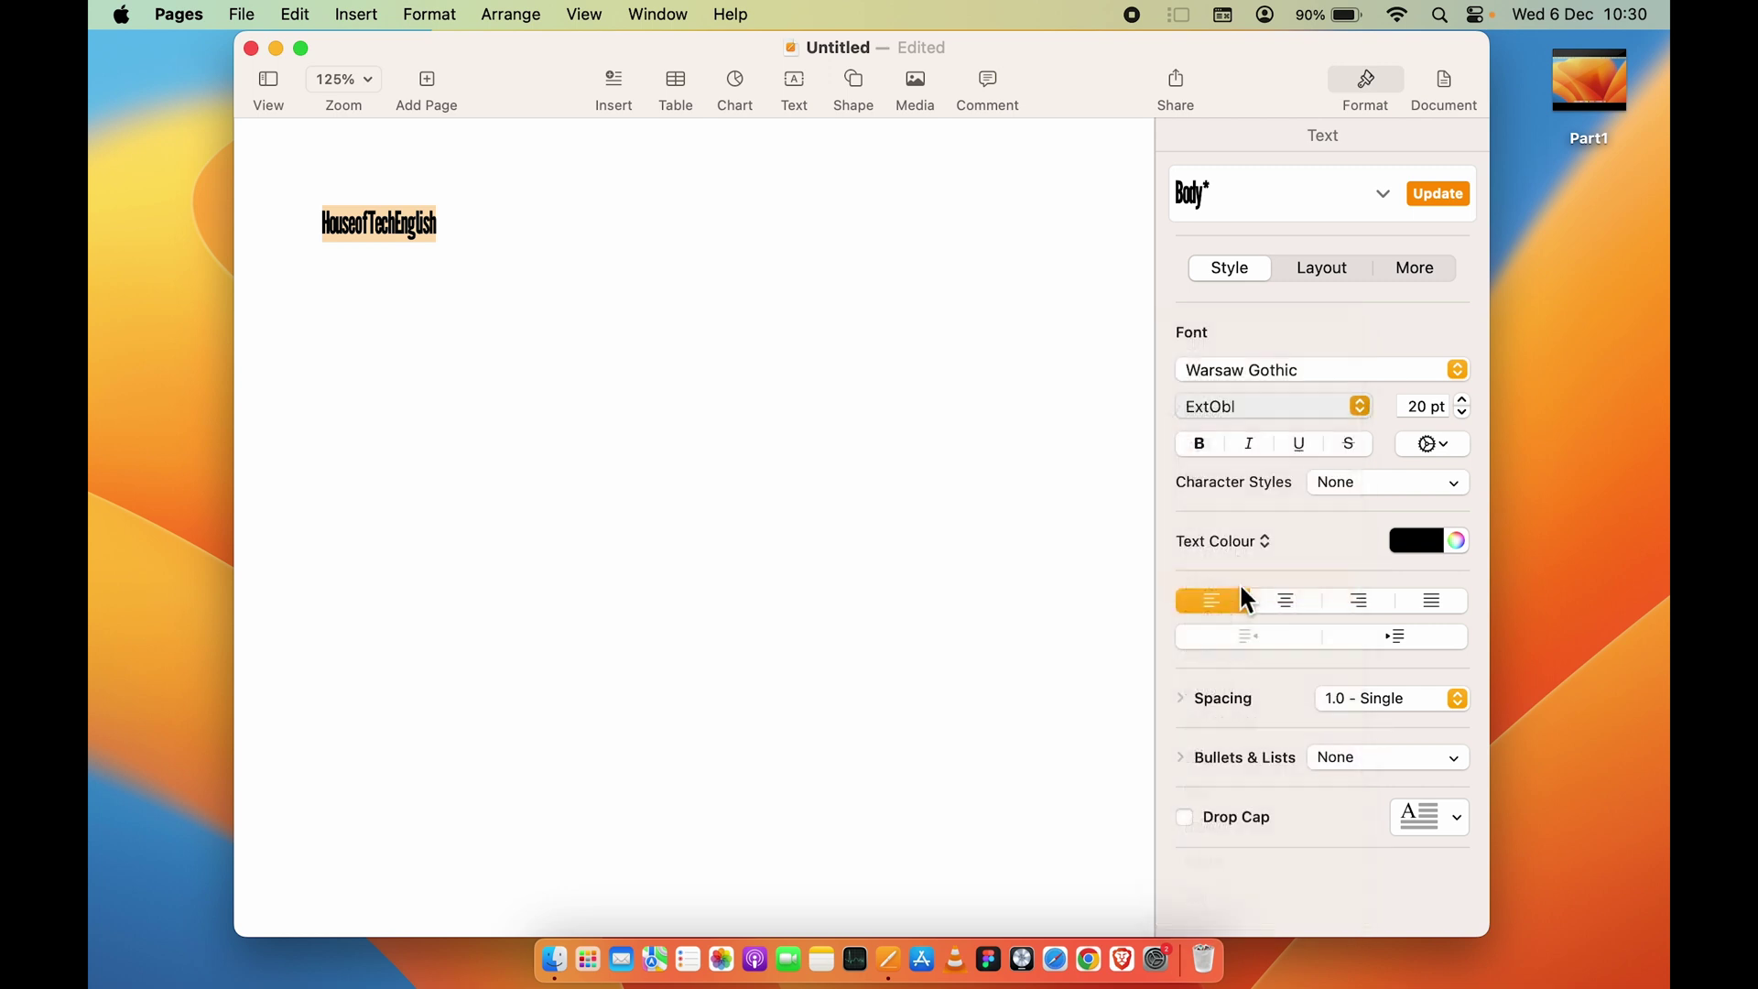
pyautogui.click(1357, 412)
pyautogui.click(1220, 804)
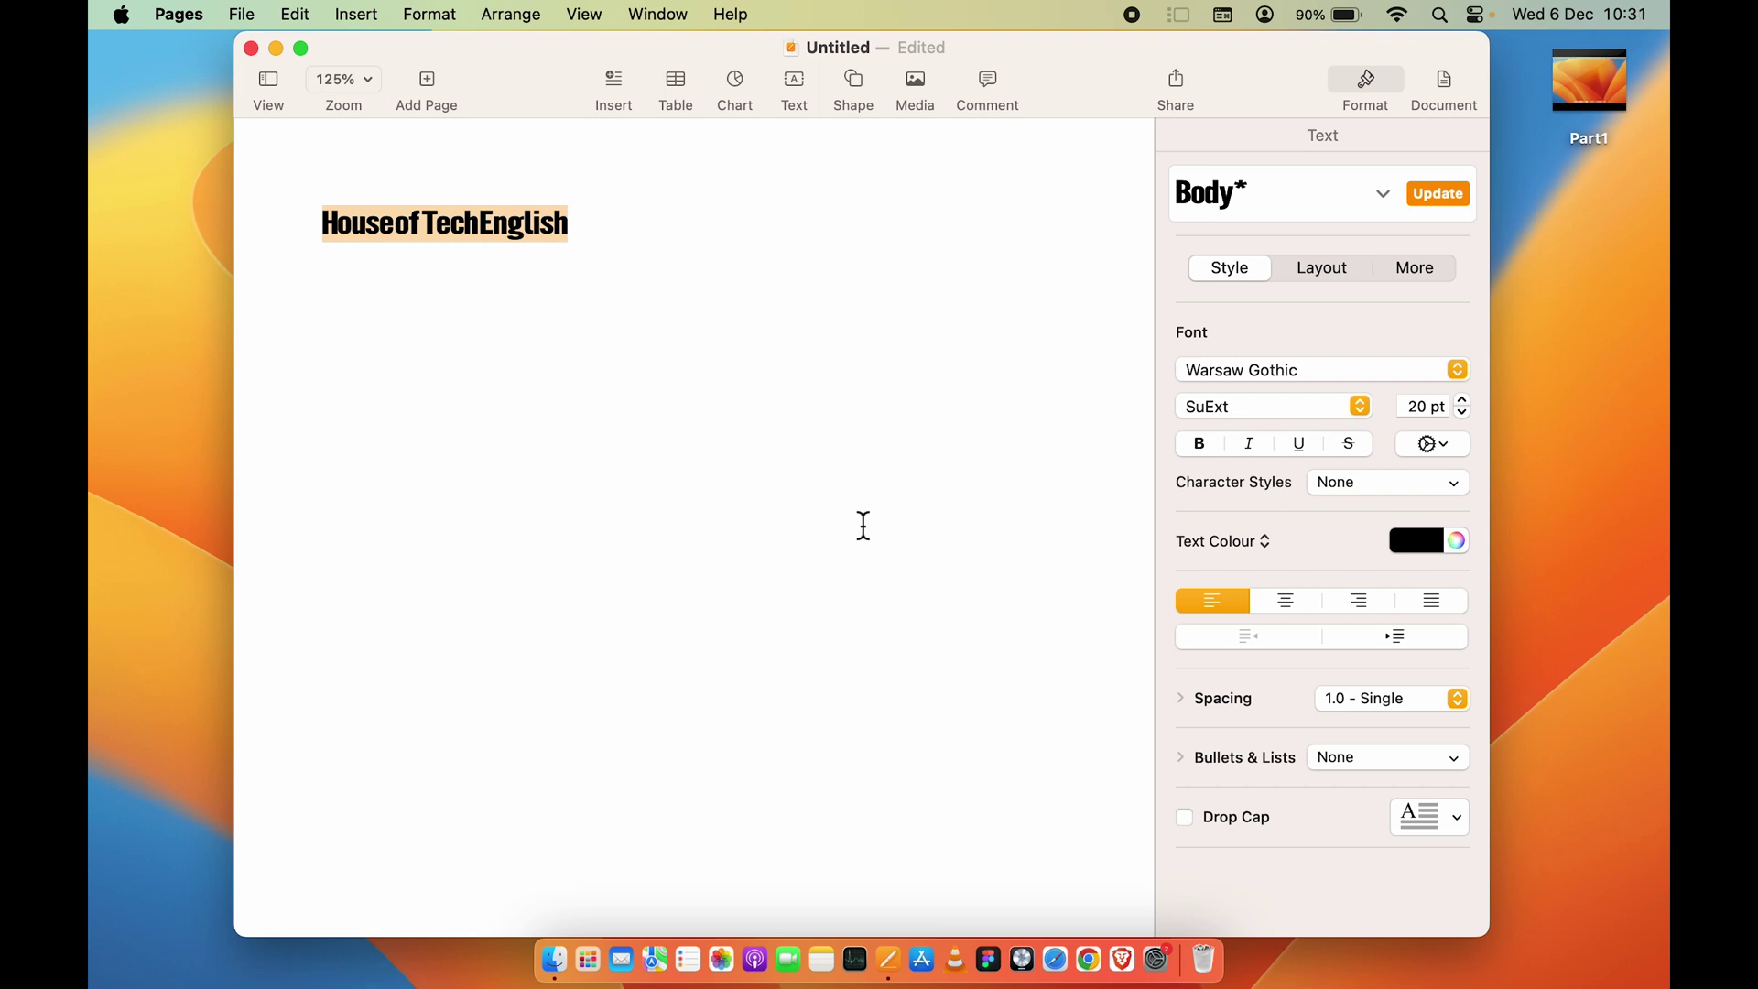
pyautogui.click(843, 408)
pyautogui.click(1056, 959)
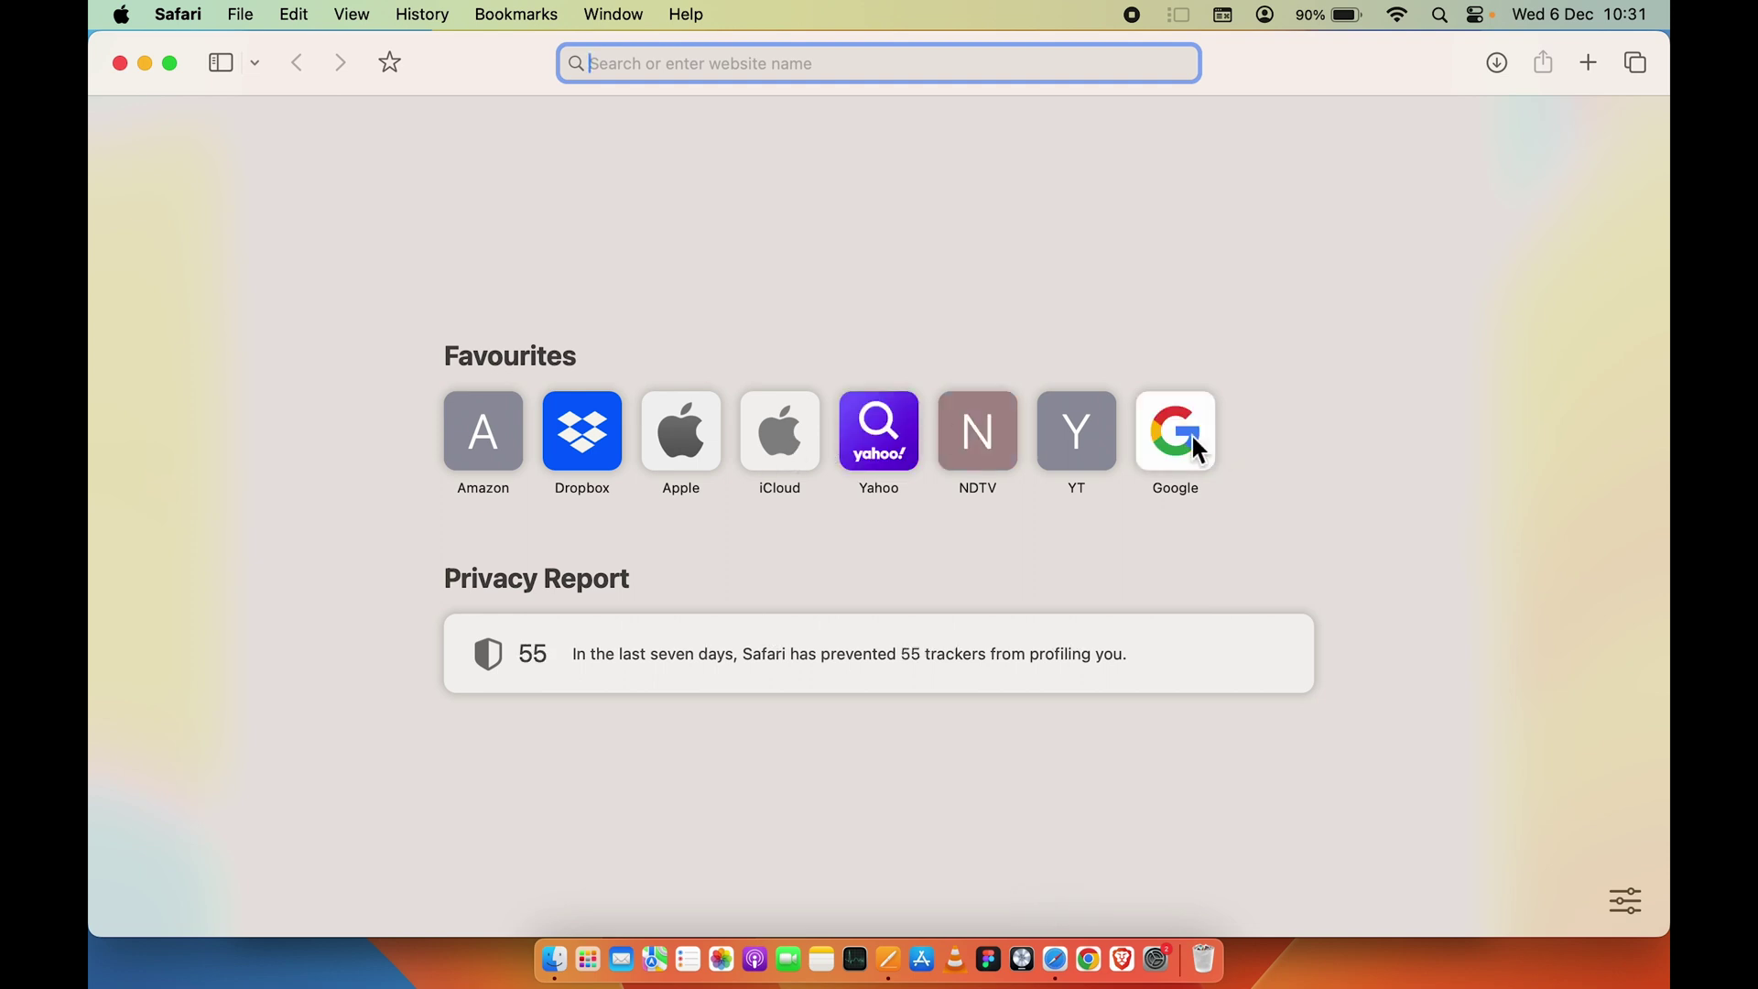
# - Search Google for 'fonts for mac' in Safari
pyautogui.click(1181, 435)
pyautogui.click(628, 399)
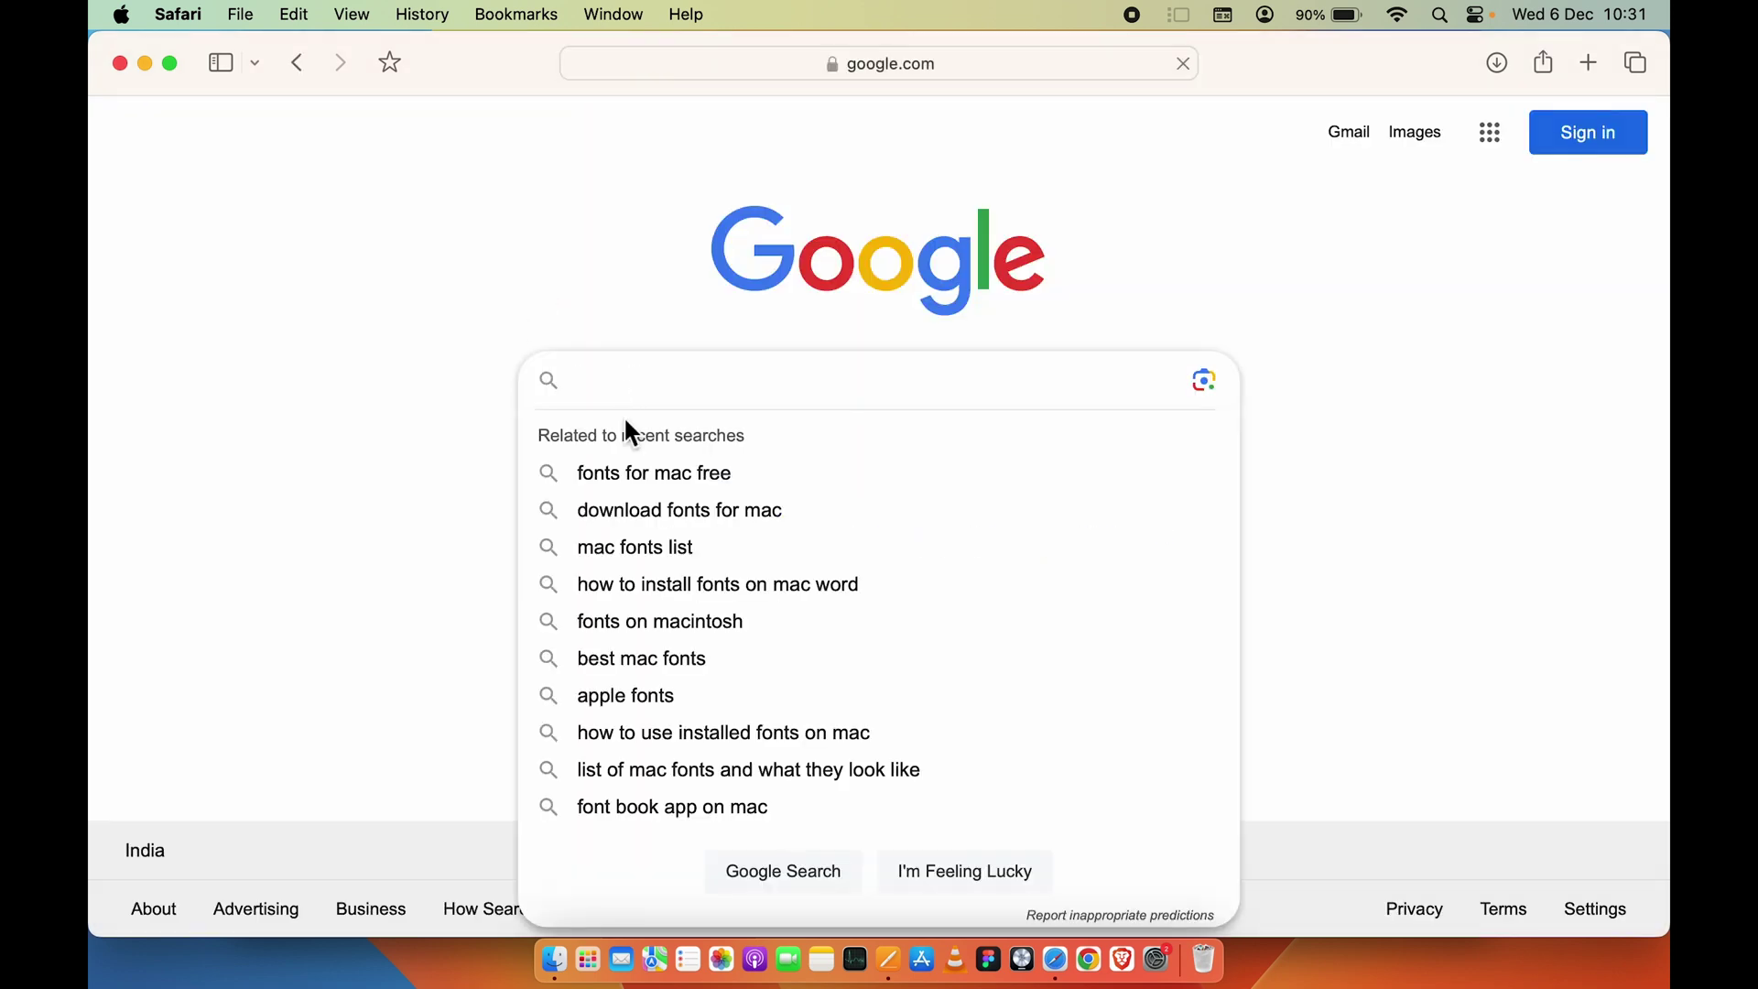
pyautogui.write('fonts for mac')
pyautogui.press('Return')
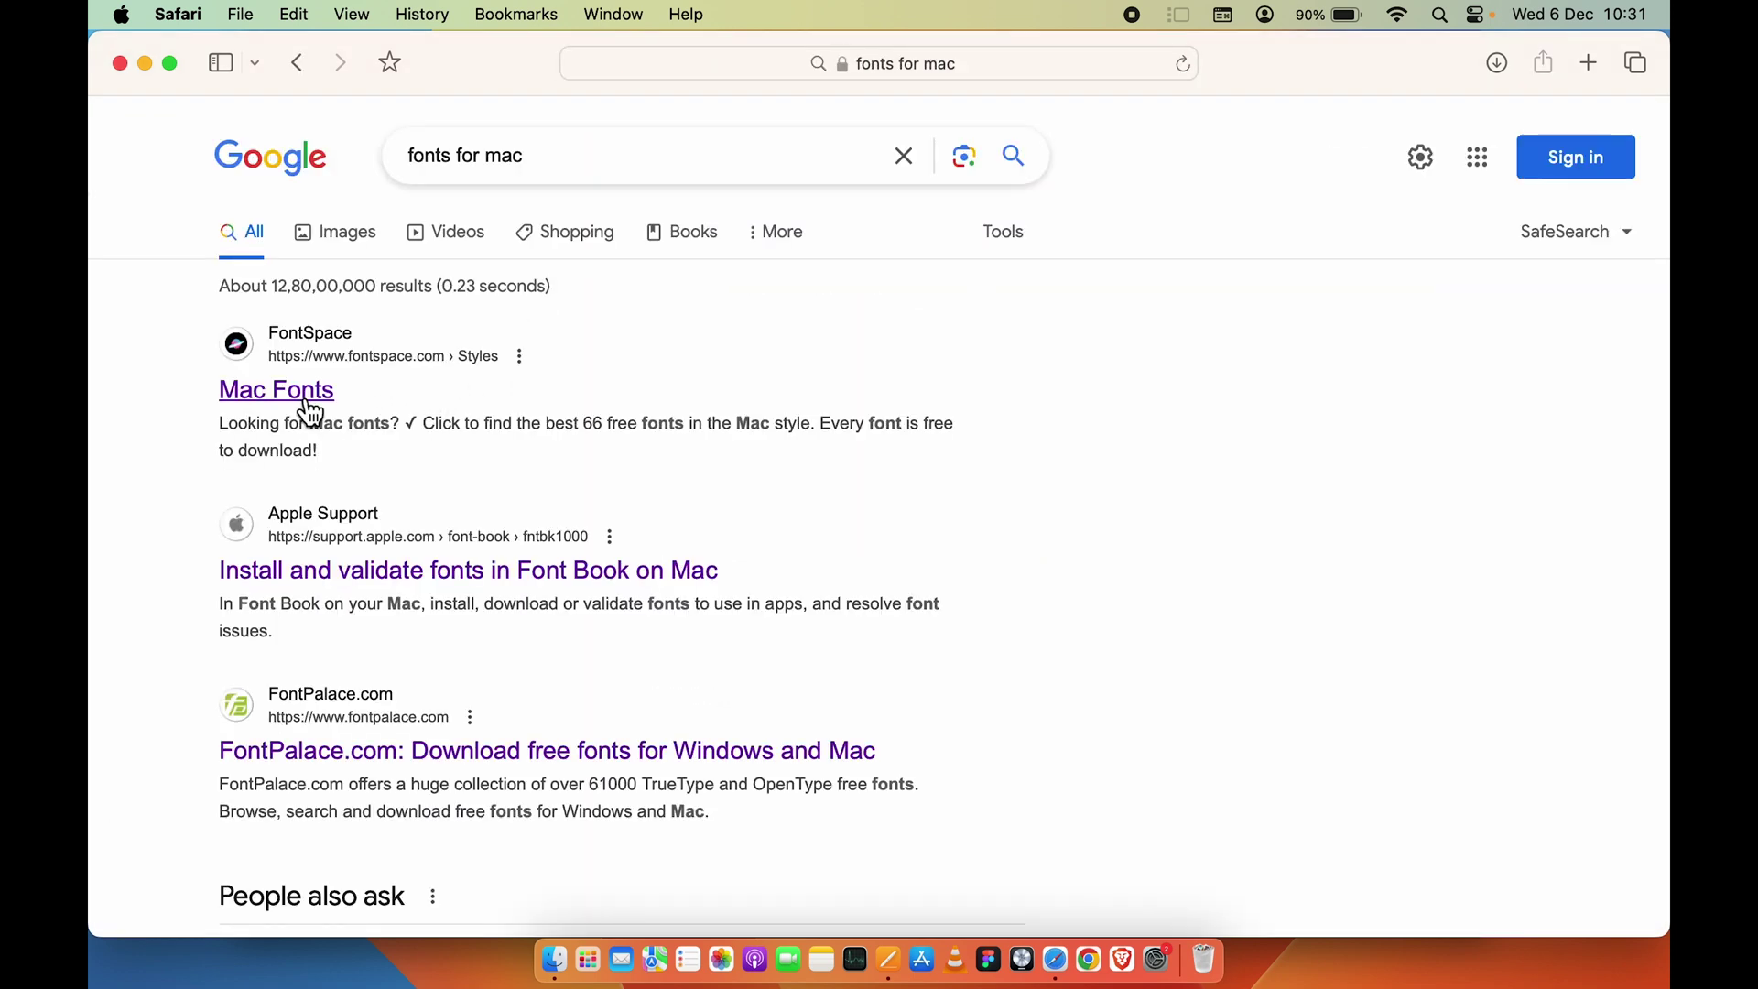
# - Open the FontSpace Mac Fonts result and scroll through its 66 free fonts
pyautogui.click(299, 403)
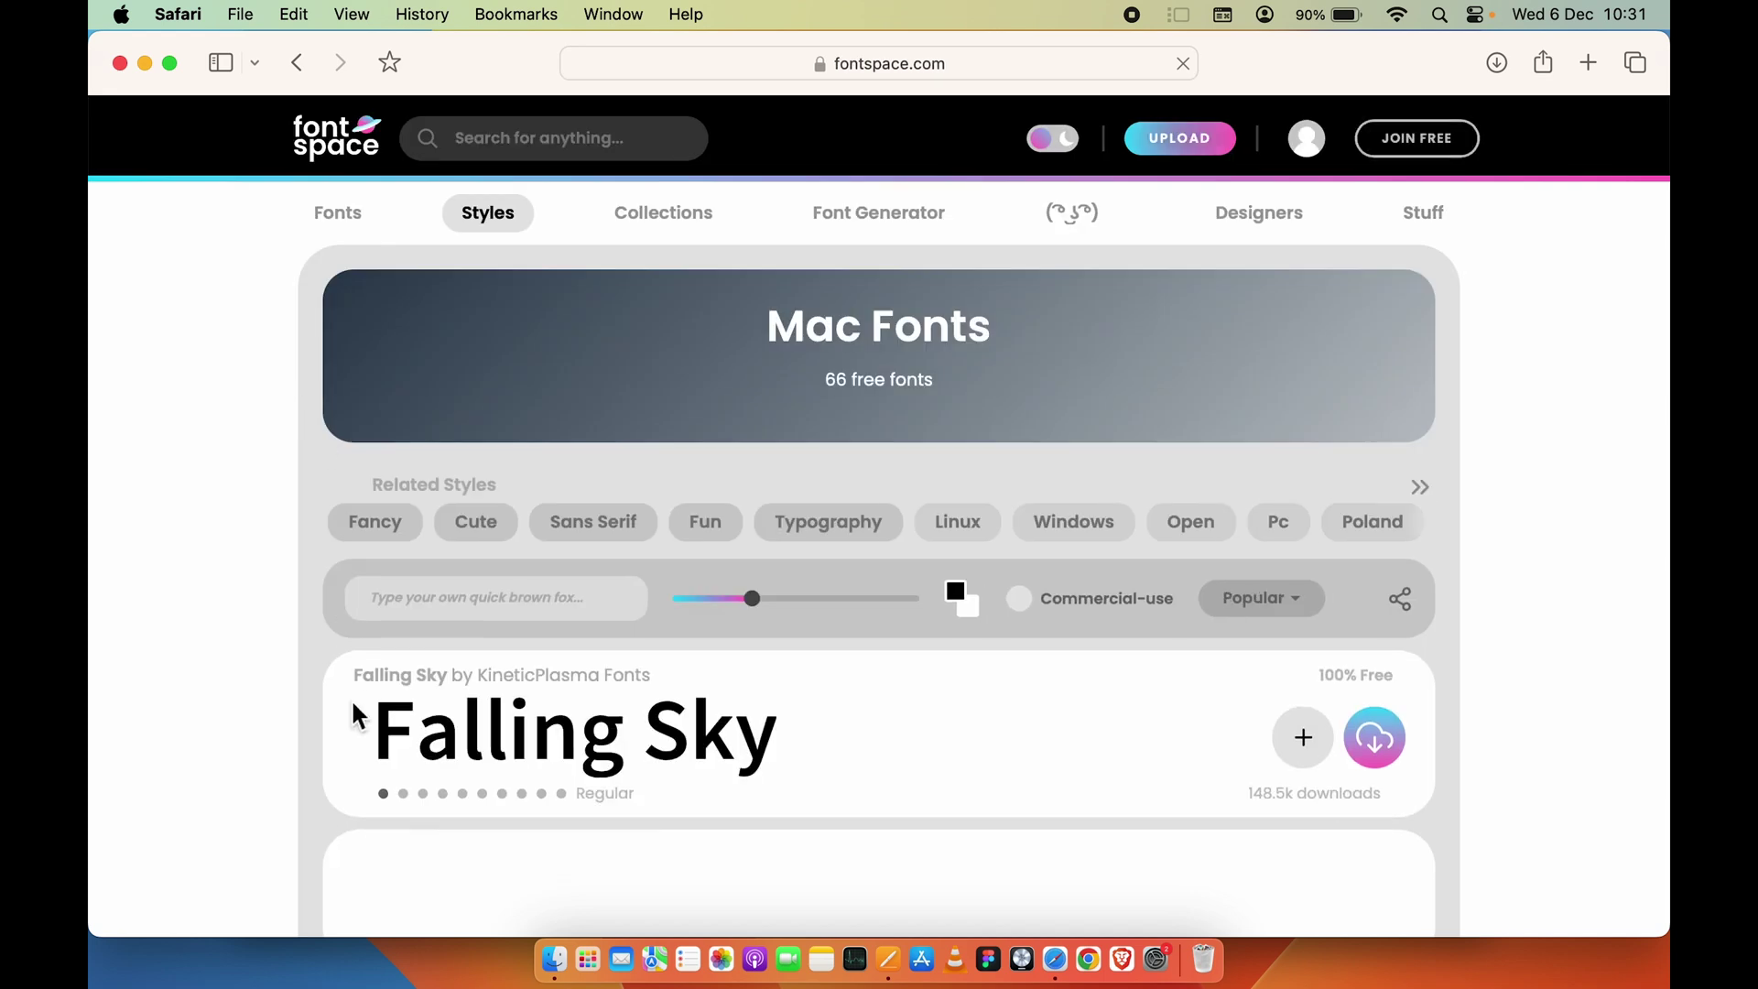
pyautogui.scroll(-5, 351, 701)
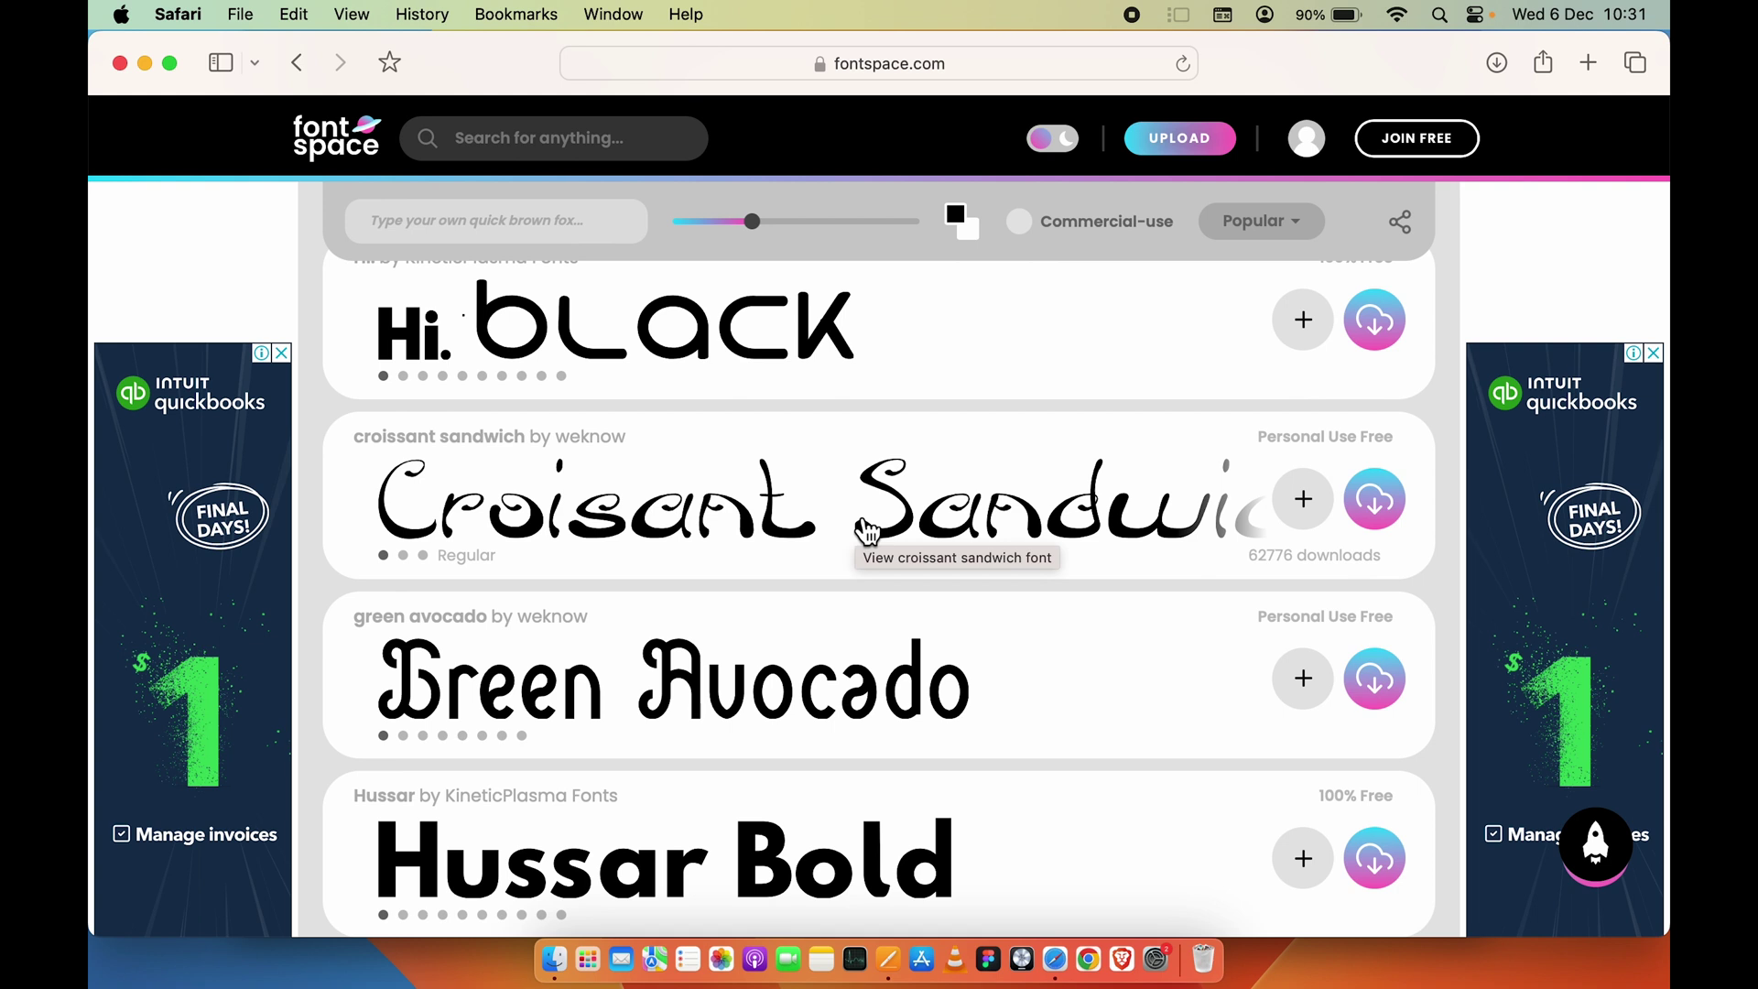
pyautogui.scroll(10, 442, 508)
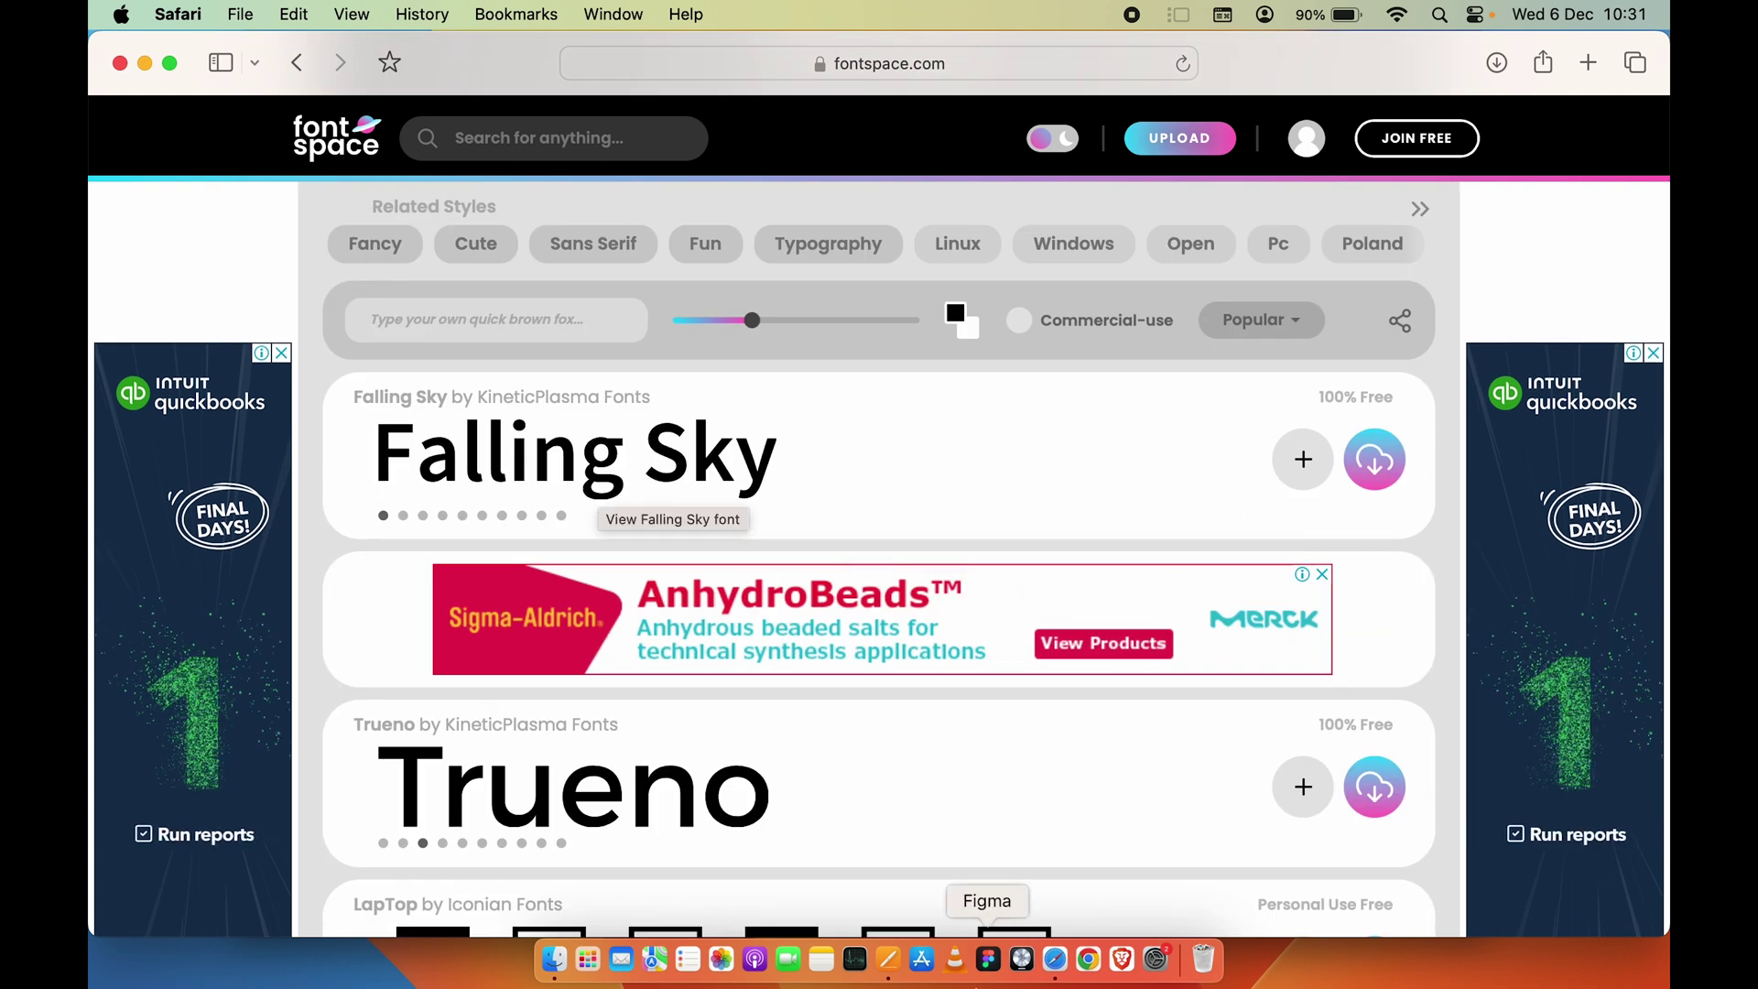
pyautogui.click(890, 962)
# - Scroll through the available fonts in the Pages Format sidebar's Font list
pyautogui.click(1337, 363)
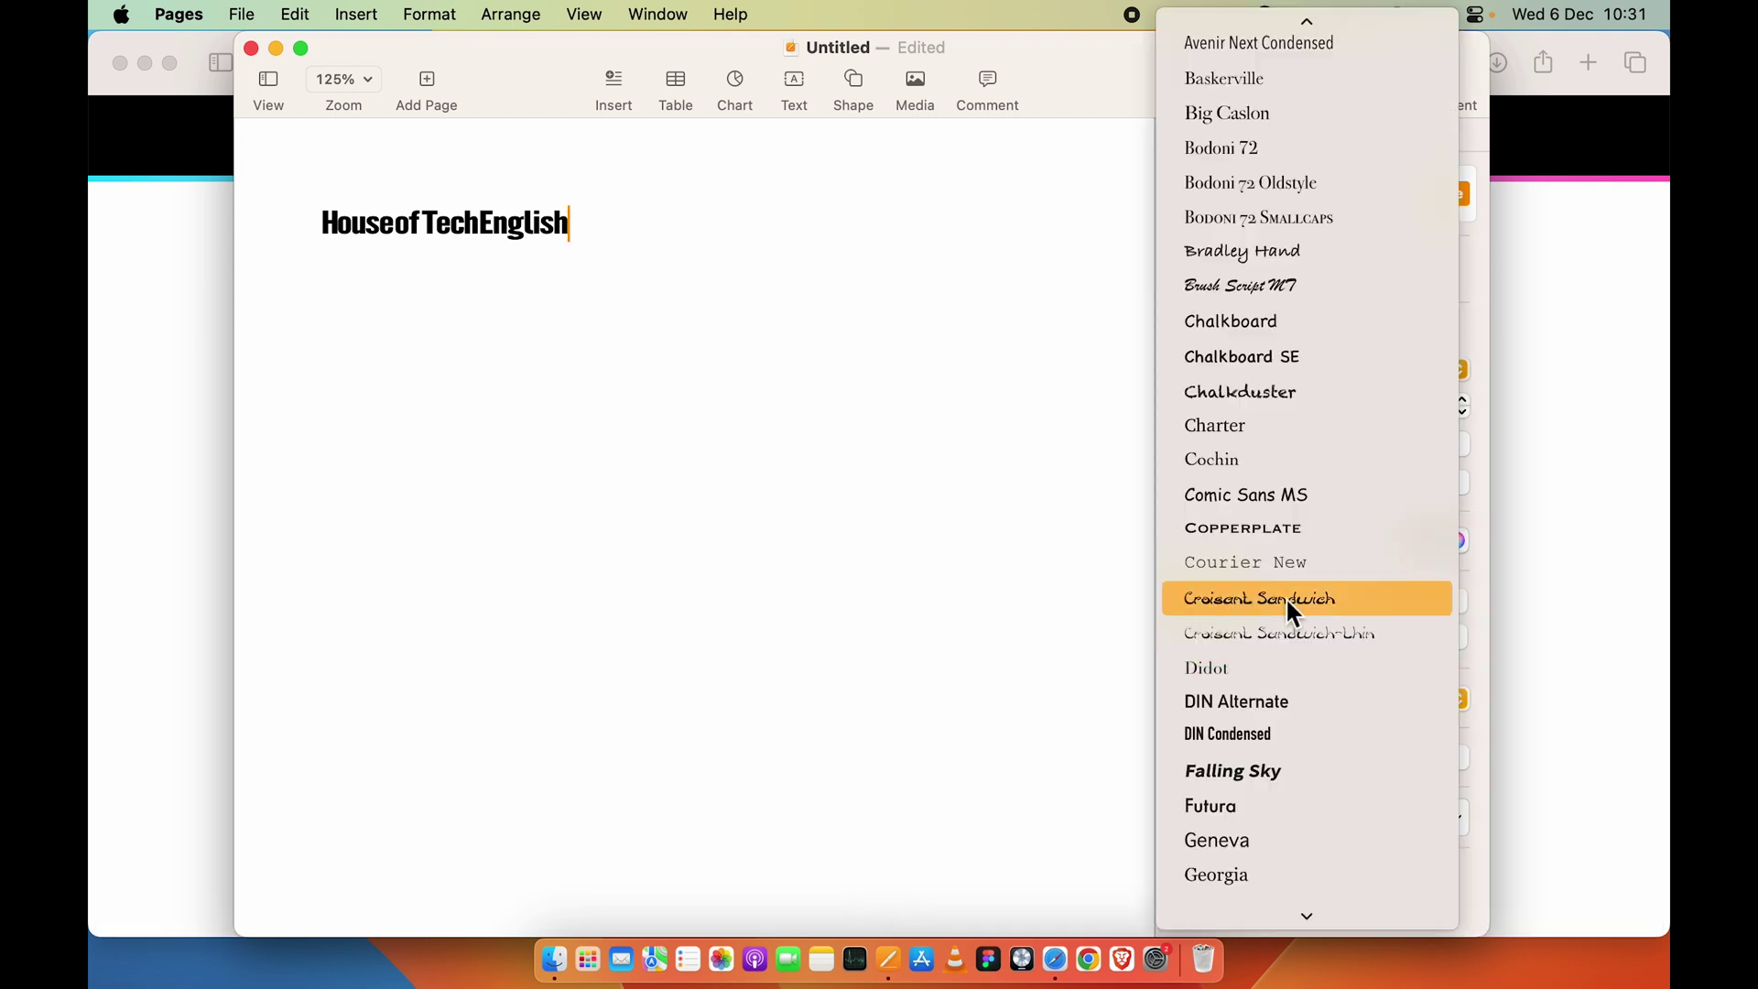
pyautogui.scroll(-5, 1343, 655)
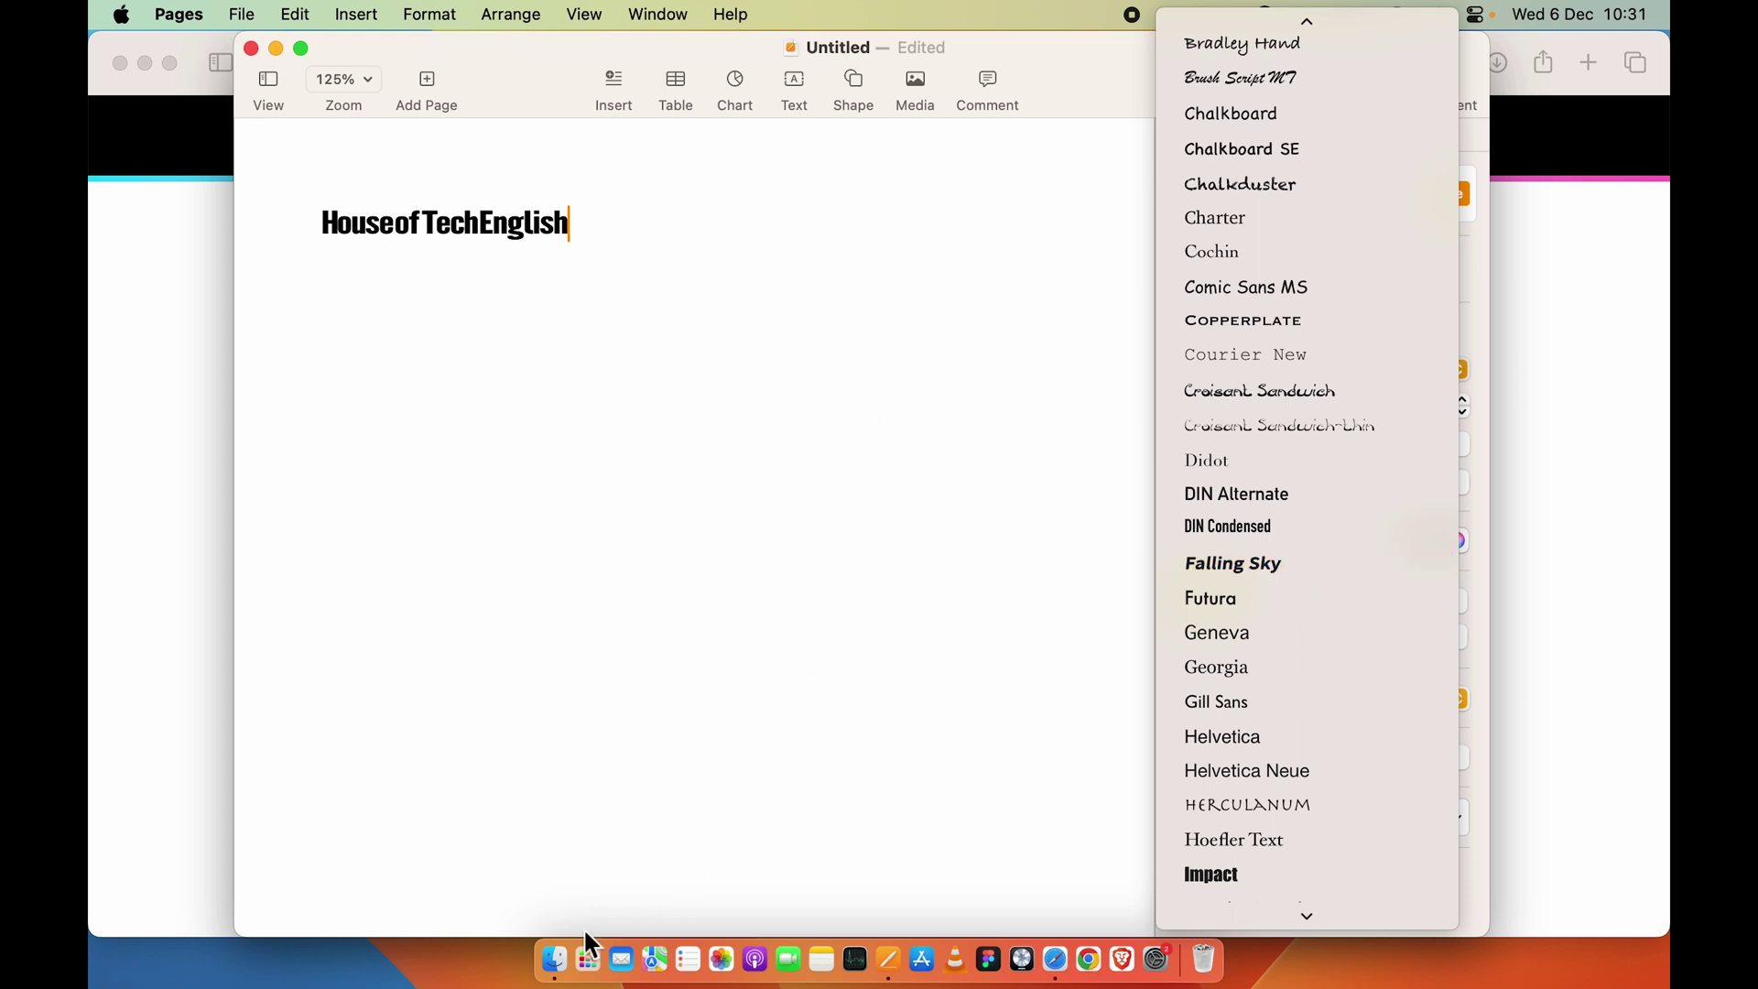
pyautogui.click(587, 960)
# - Launch Font Book via a 'font' search and show the My Fonts collection
pyautogui.write('font')
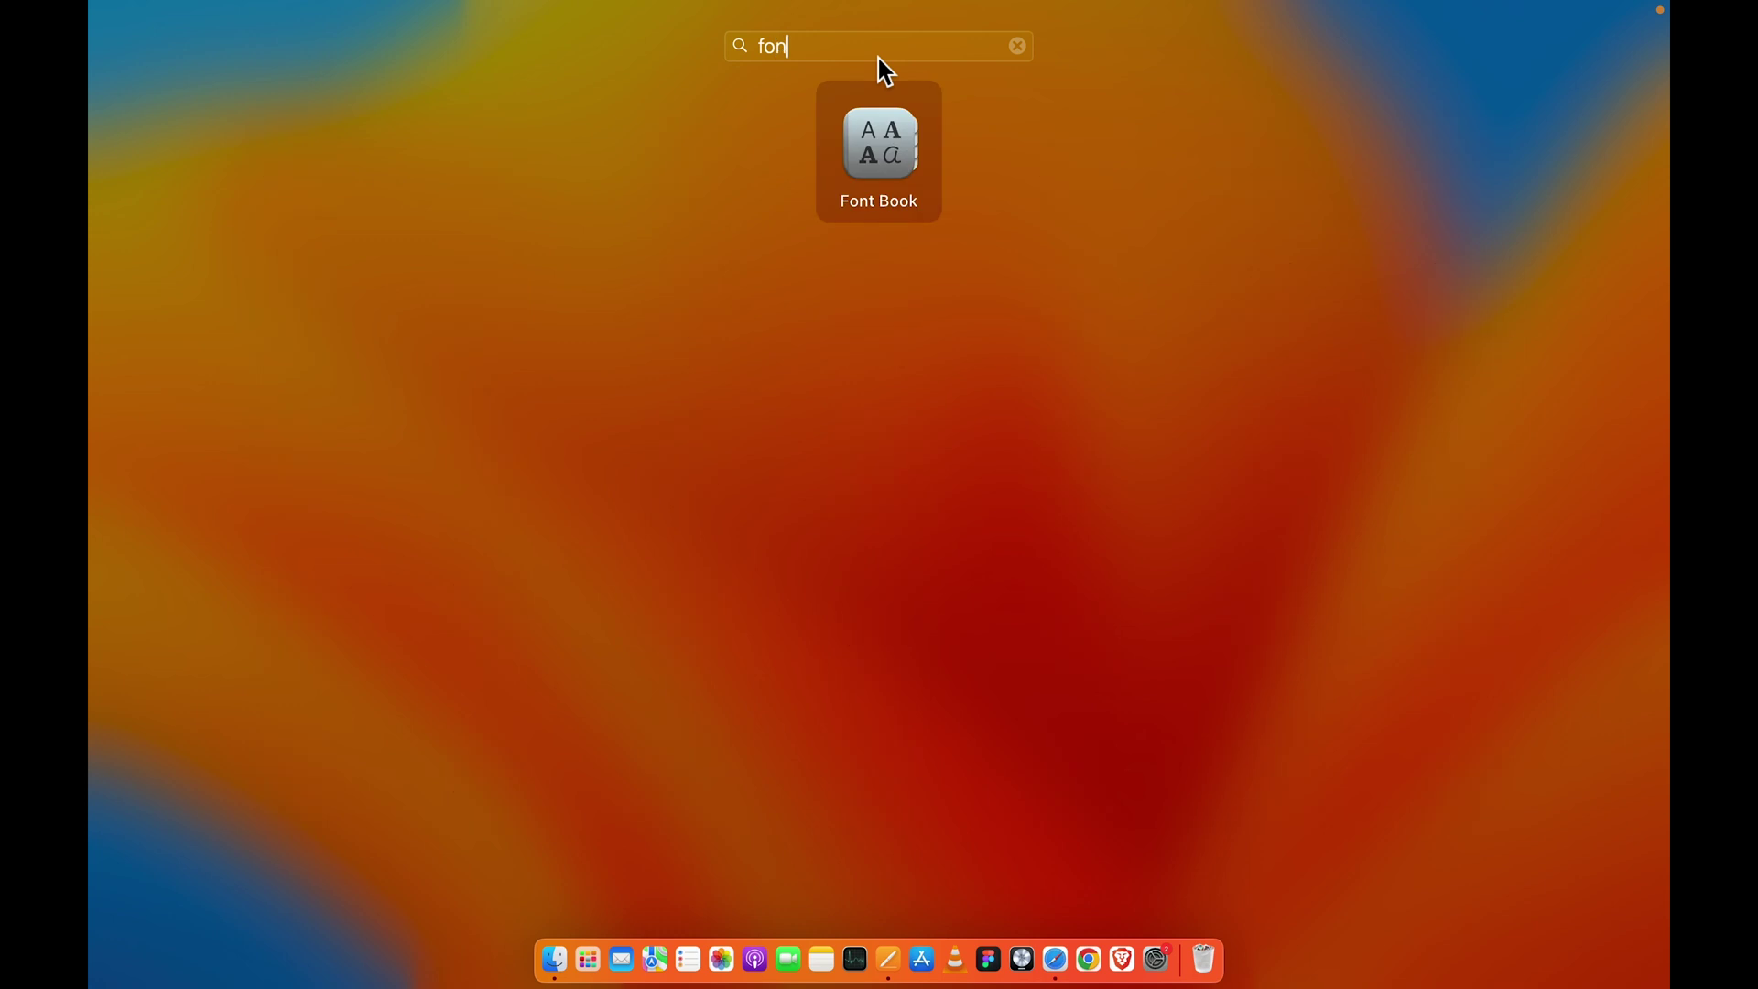
pyautogui.press('Return')
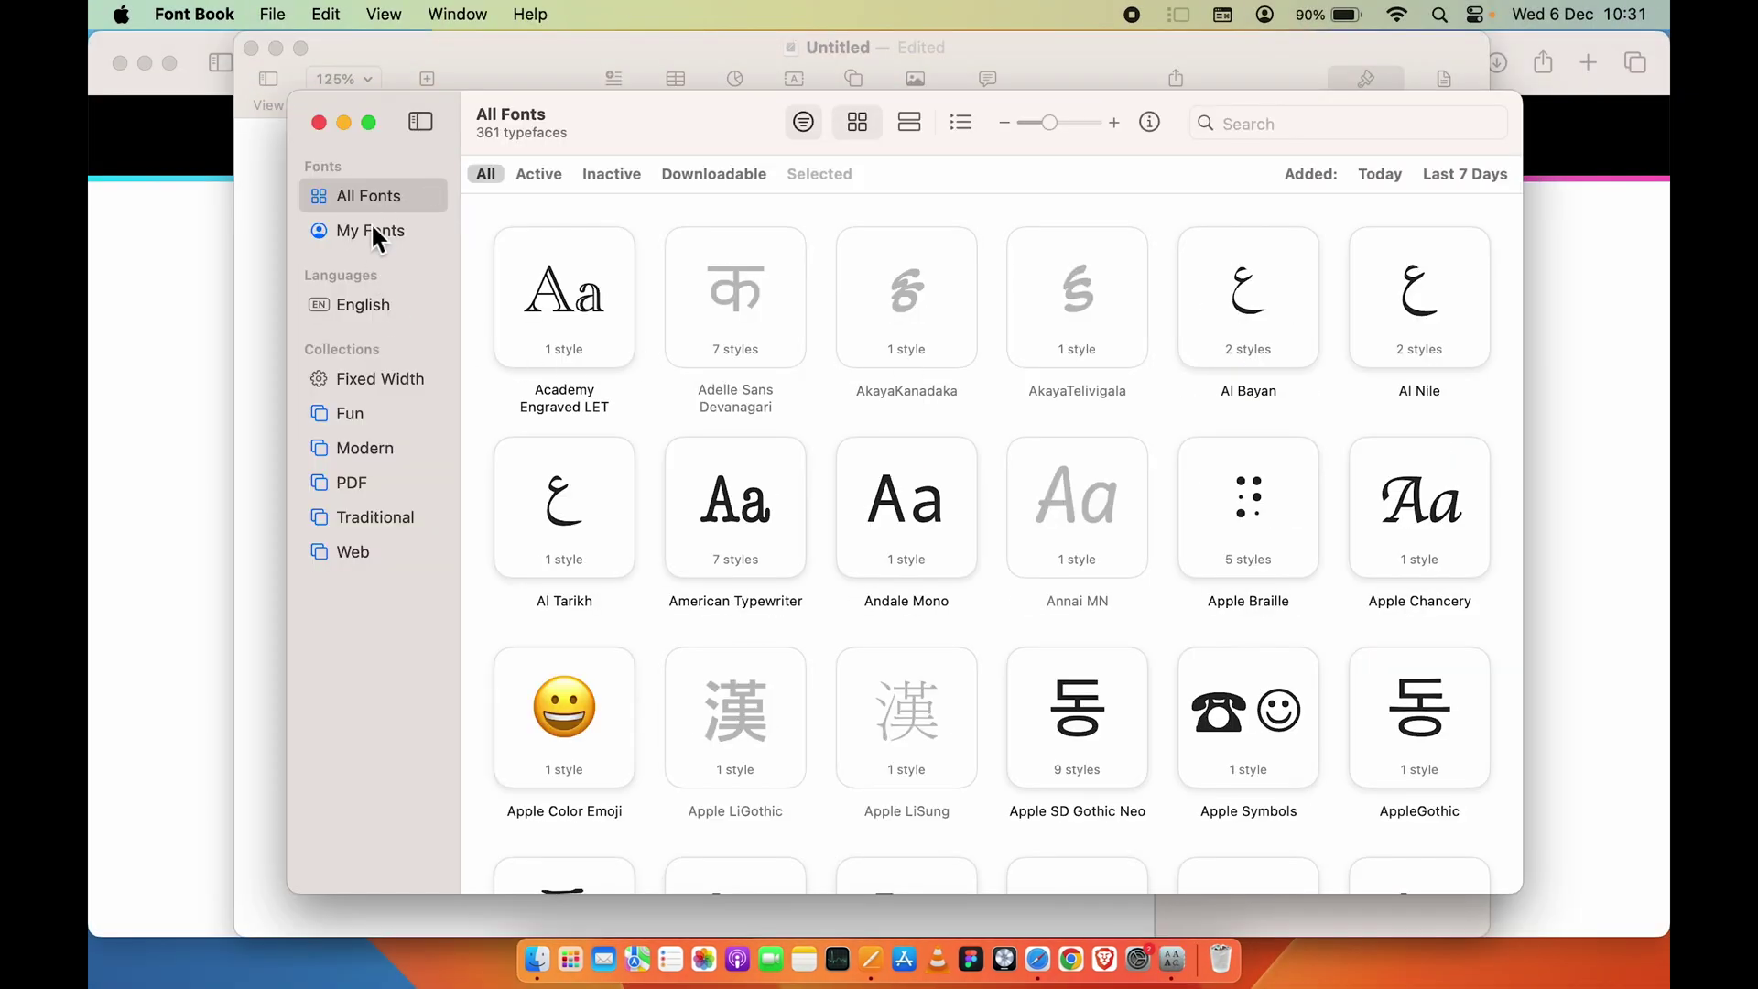
pyautogui.click(373, 233)
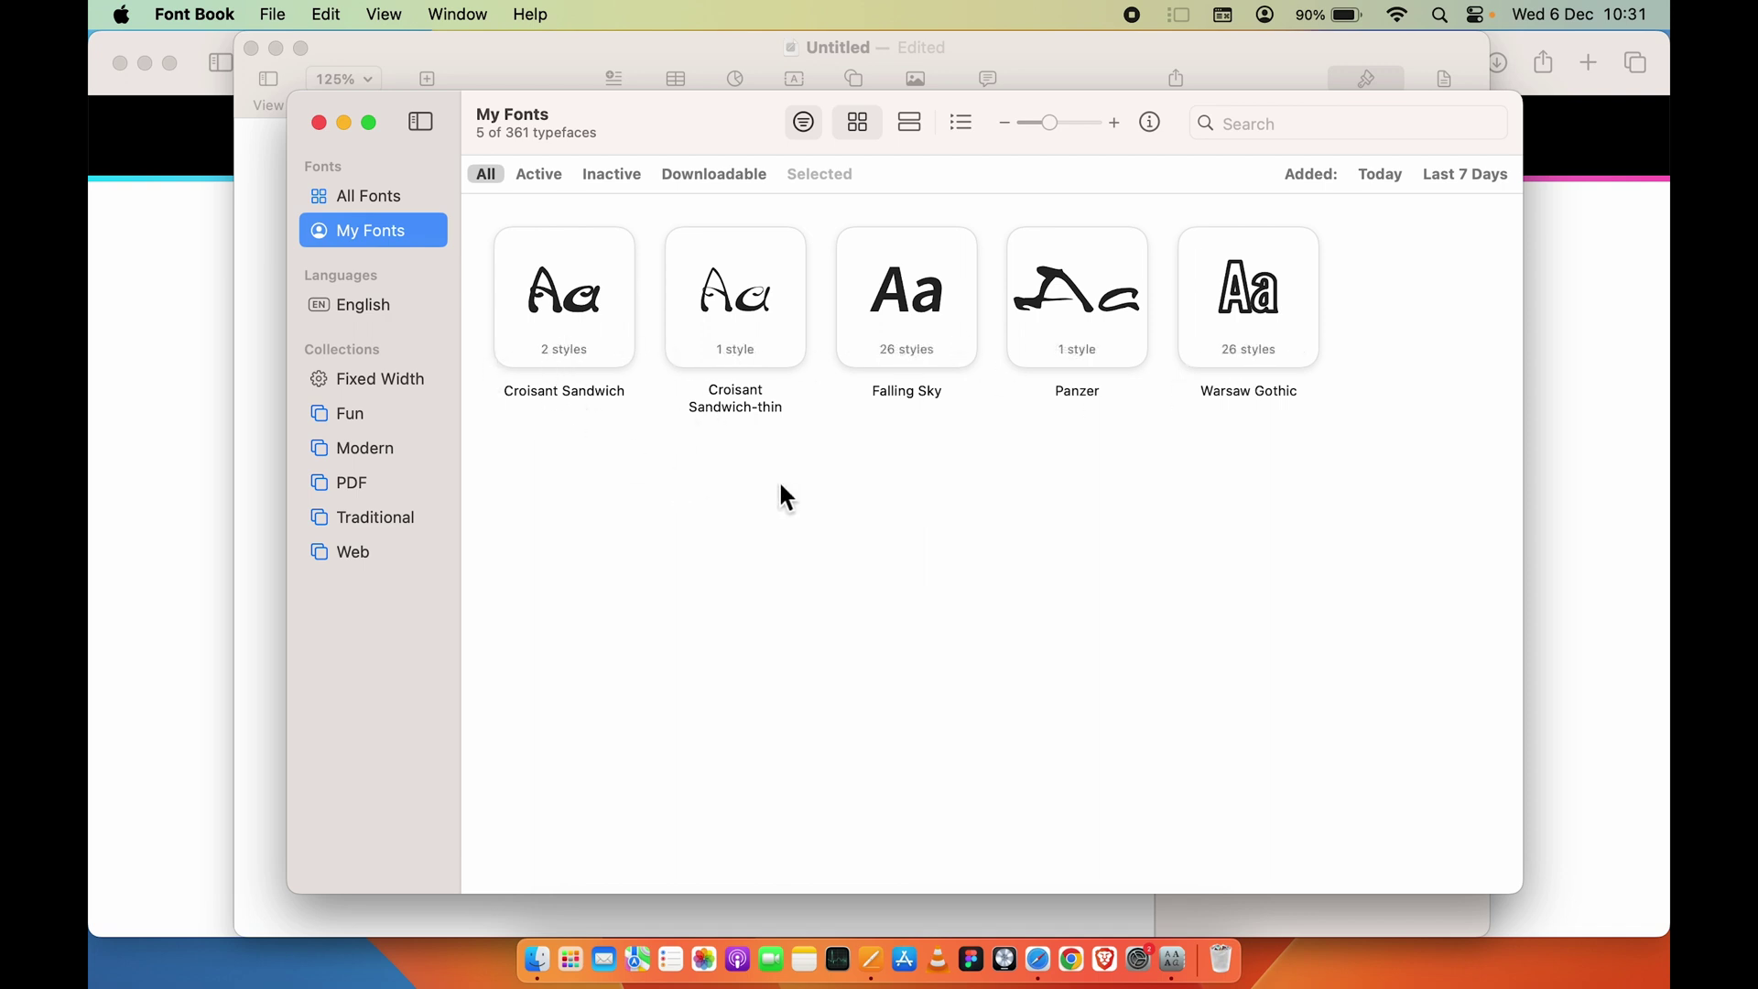
# - Minimize the Font Book, Pages and Safari windows
pyautogui.click(345, 123)
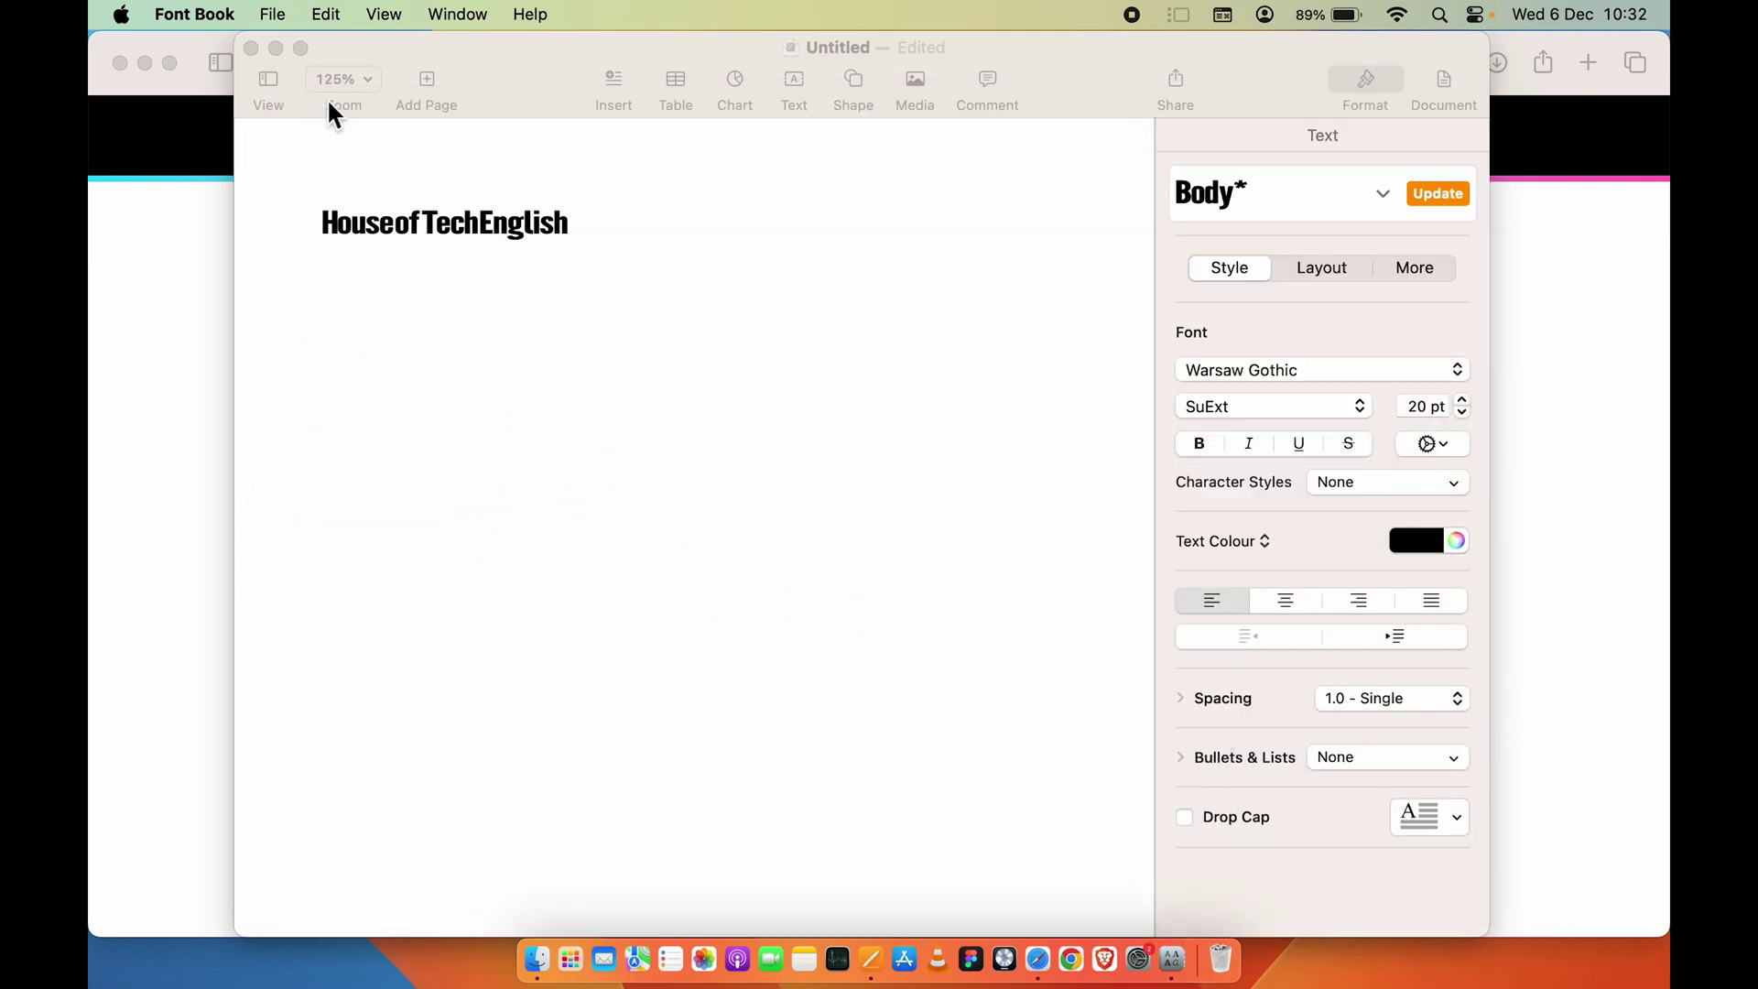
pyautogui.click(276, 47)
pyautogui.click(146, 63)
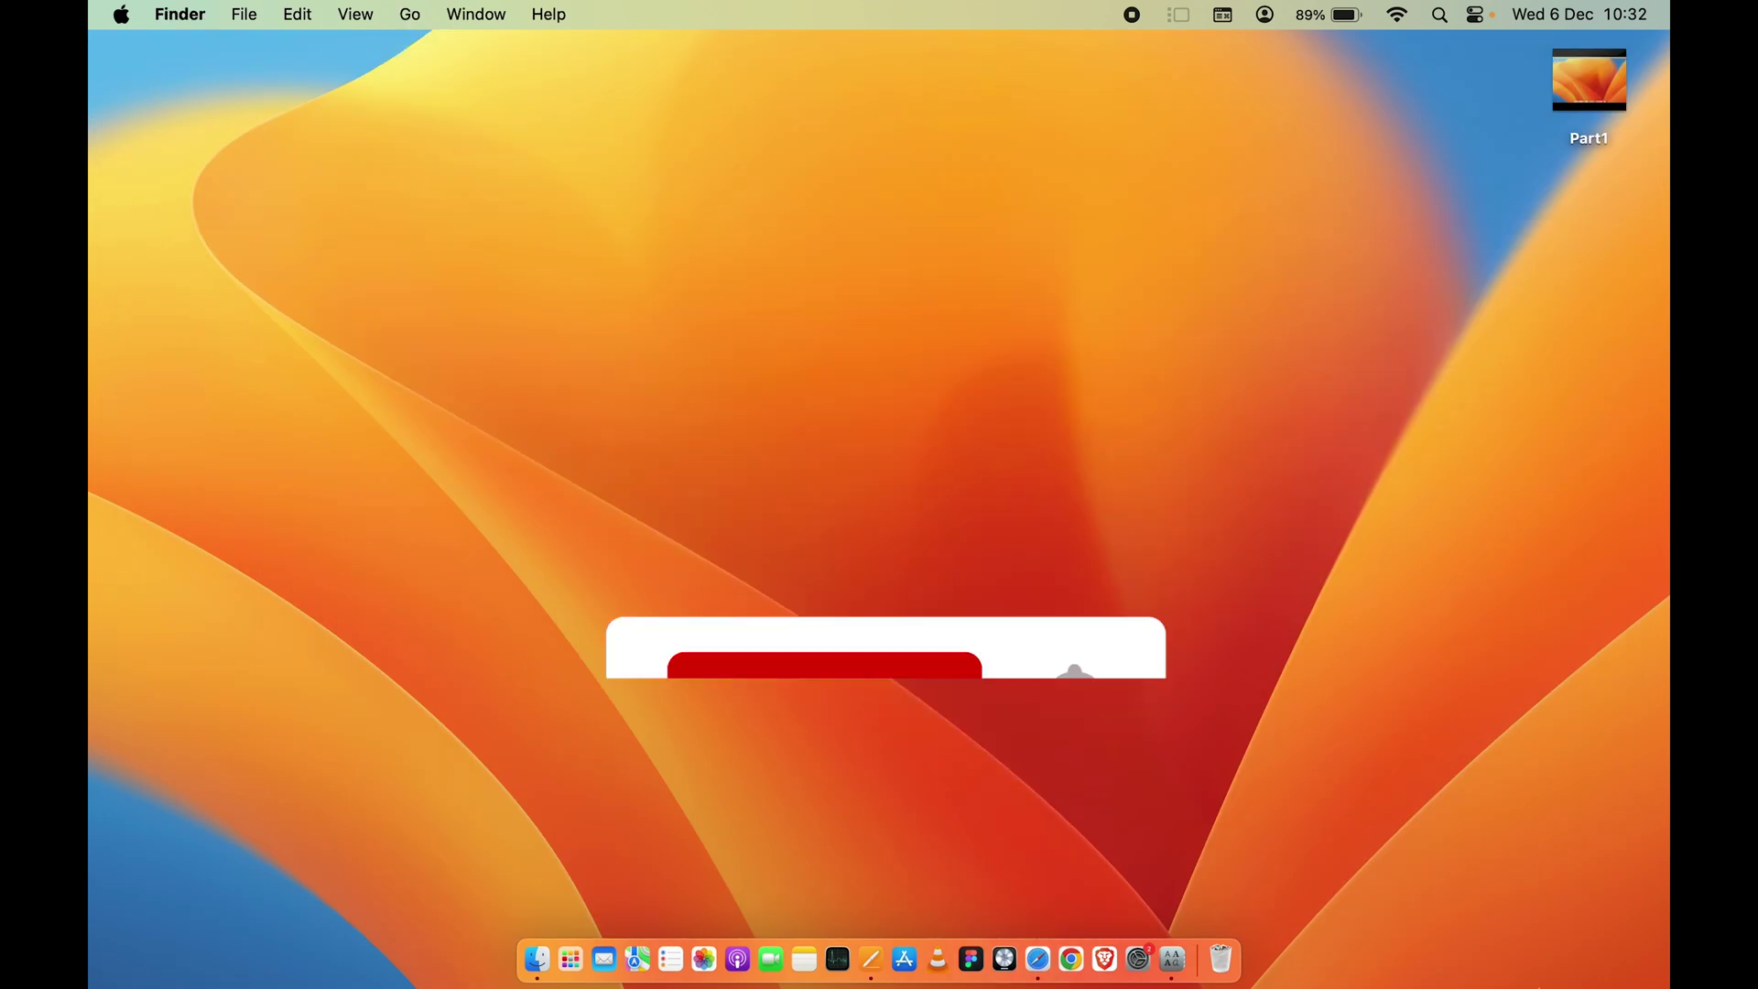